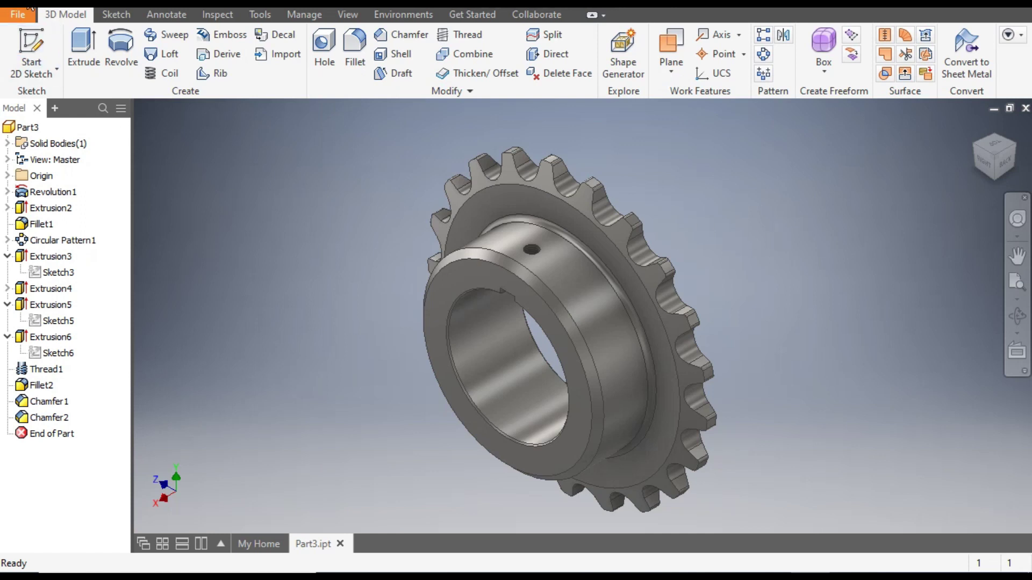
Step: Create a new part from the Metric Standard (mm).ipt template and start a 2D sketch on the XY plane
{"action": "key", "text": "ctrl+n"}
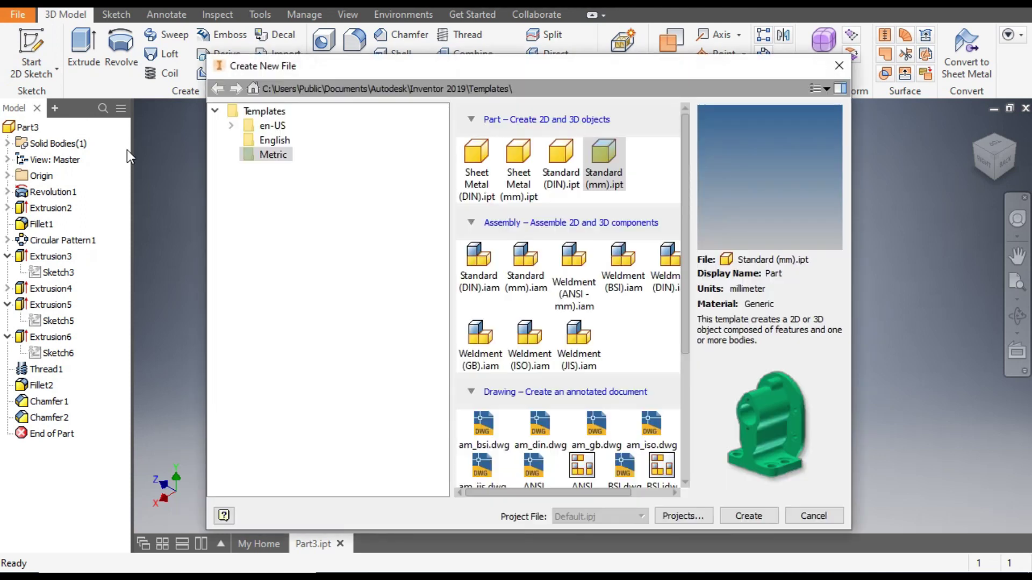
{"action": "left_click", "coordinate": [602, 148]}
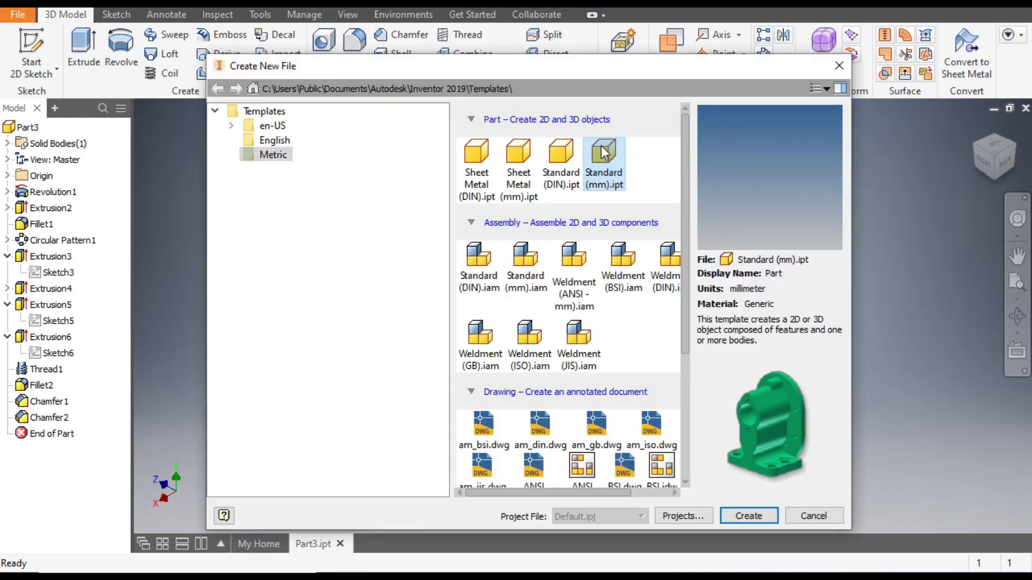
{"action": "left_click", "coordinate": [751, 516]}
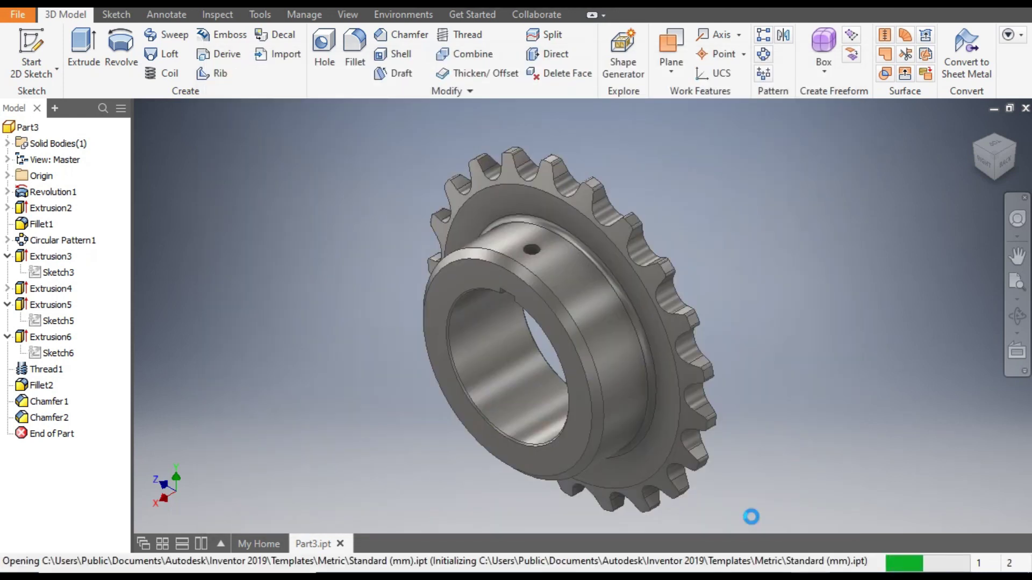
{"action": "left_click", "coordinate": [33, 46]}
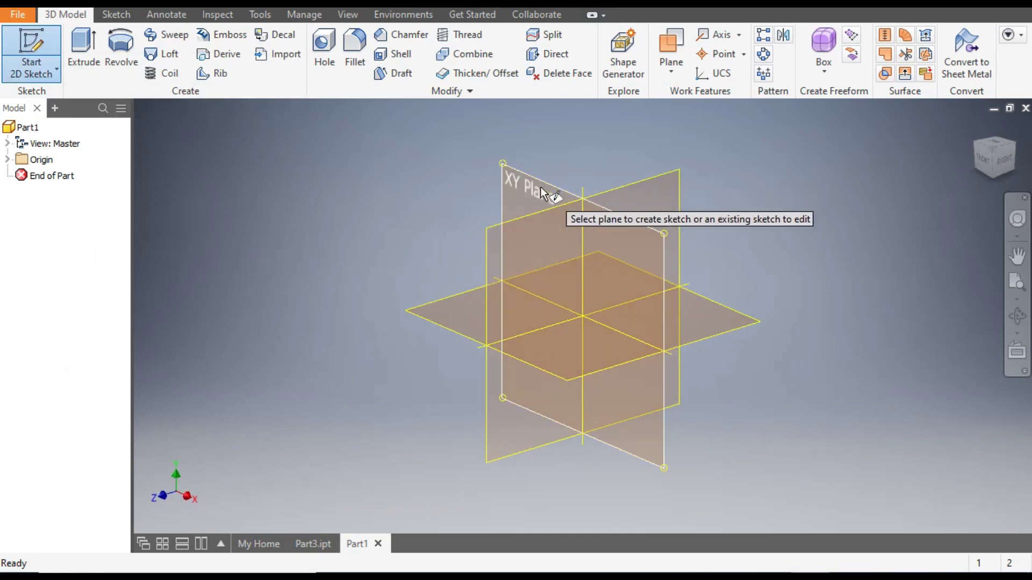
{"action": "left_click", "coordinate": [541, 188]}
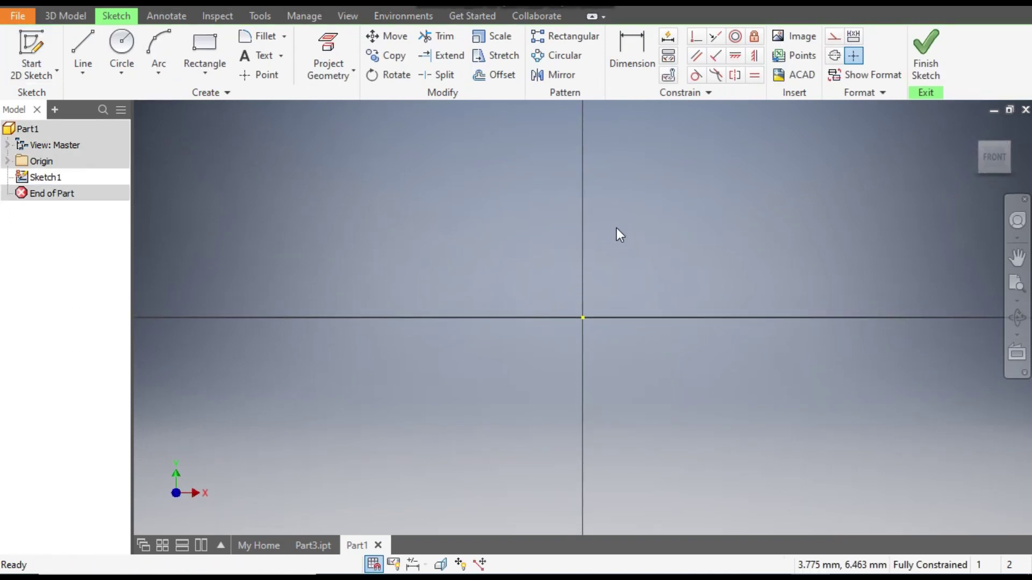
Step: Sketch a closed line profile from the origin, about 22 mm wide and 41 mm high, with a sloped upper-right corner
{"action": "left_click", "coordinate": [80, 46]}
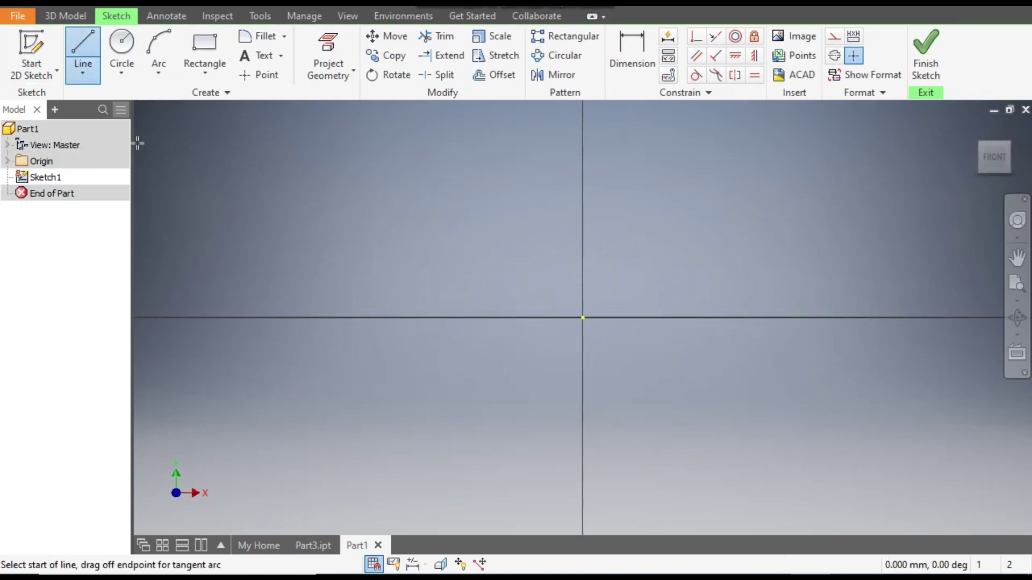
{"action": "left_click", "coordinate": [582, 317]}
{"action": "middle_click_drag", "start_coordinate": [582, 317], "coordinate": [608, 358]}
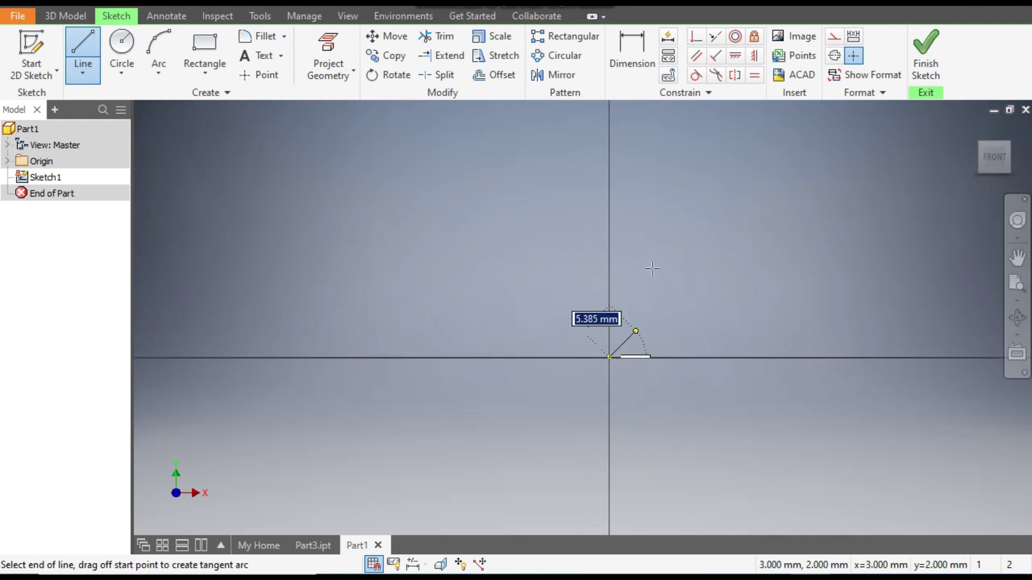
{"action": "left_click", "coordinate": [610, 178]}
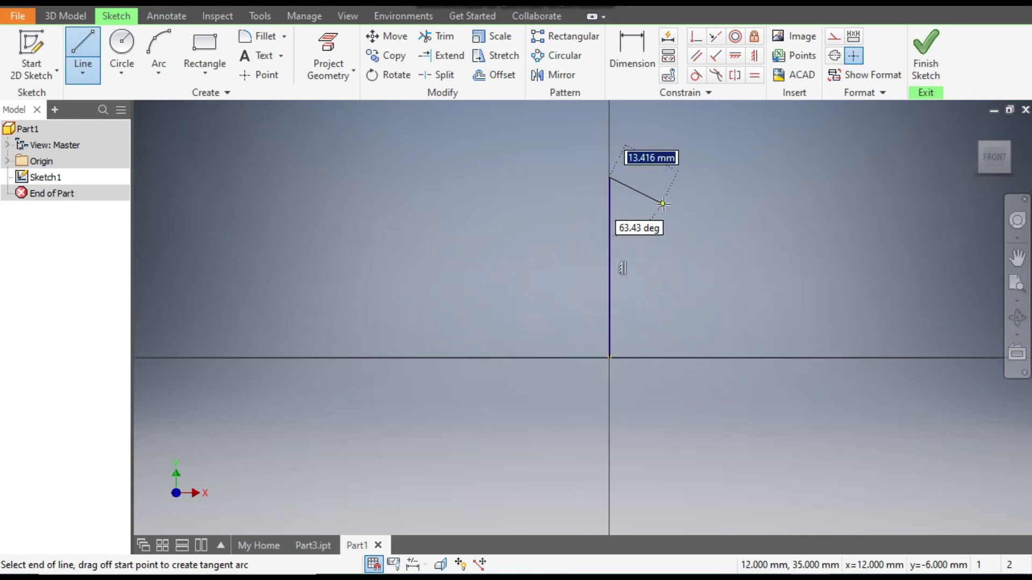
{"action": "left_click", "coordinate": [645, 177]}
{"action": "left_click", "coordinate": [705, 220]}
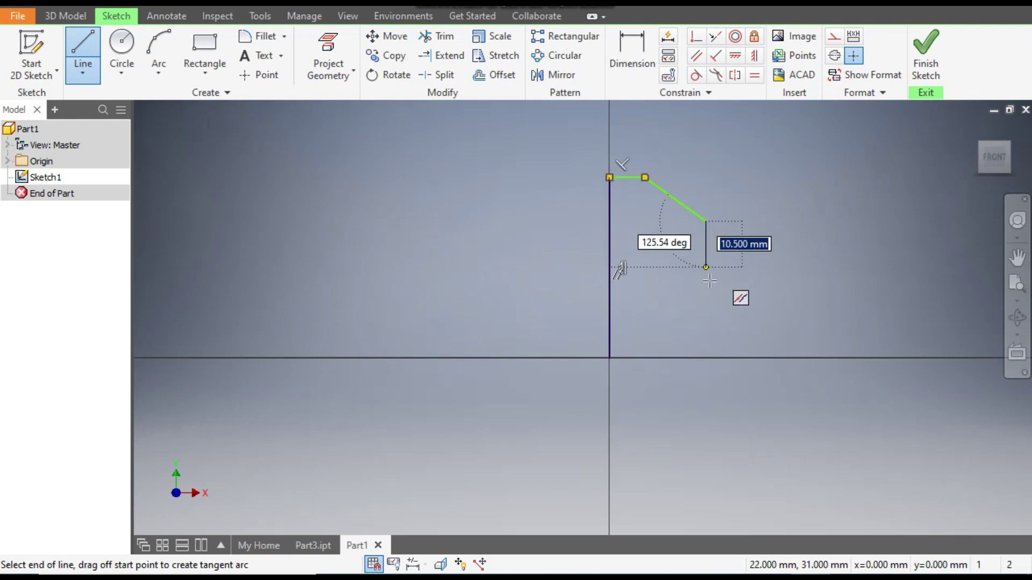
{"action": "left_click", "coordinate": [706, 357]}
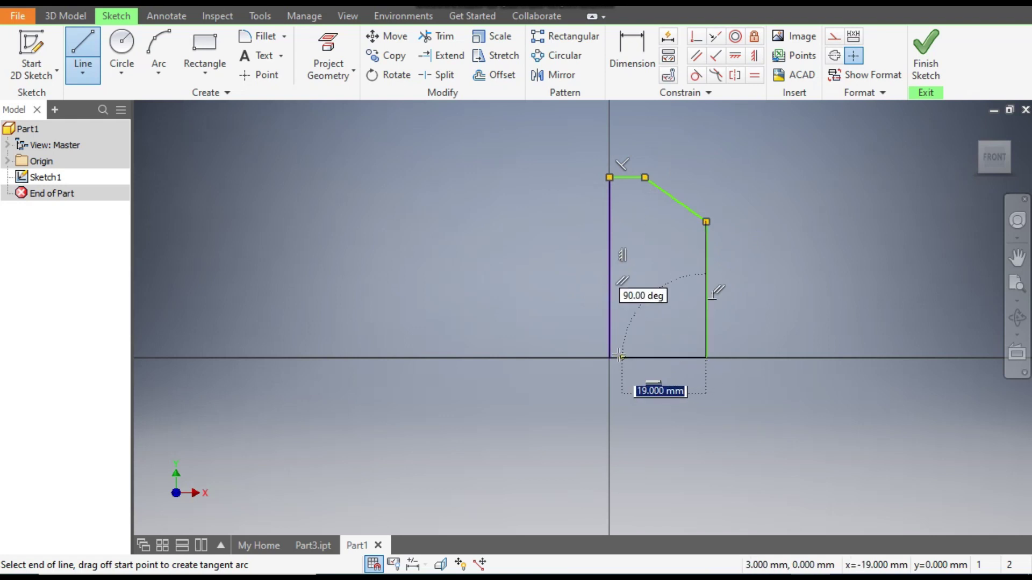
{"action": "left_click", "coordinate": [609, 357]}
{"action": "left_click", "coordinate": [706, 357]}
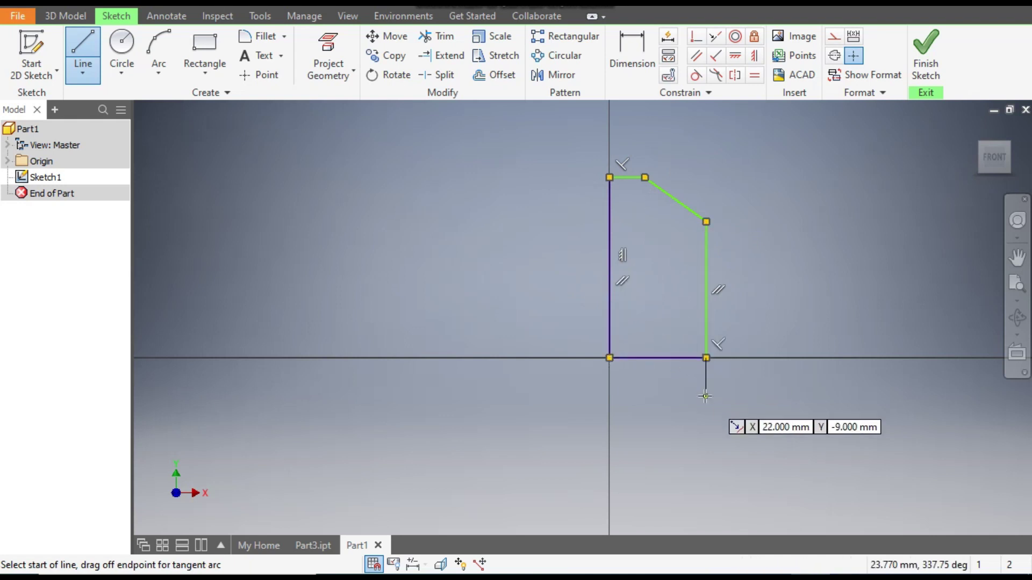
{"action": "key", "text": "Escape"}
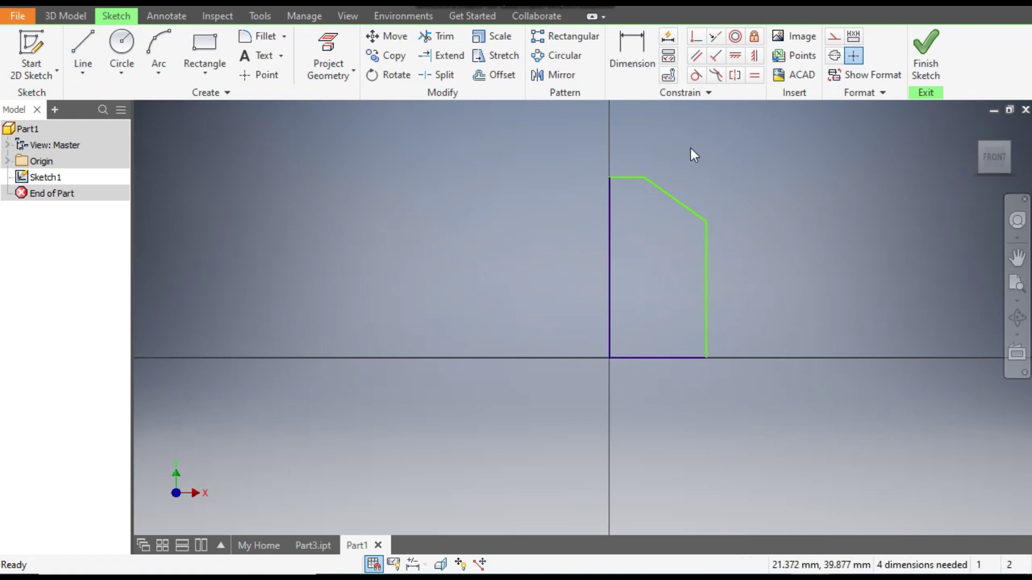
Step: Dimension the profile's short top edge to 3.75 mm
{"action": "left_click", "coordinate": [634, 60]}
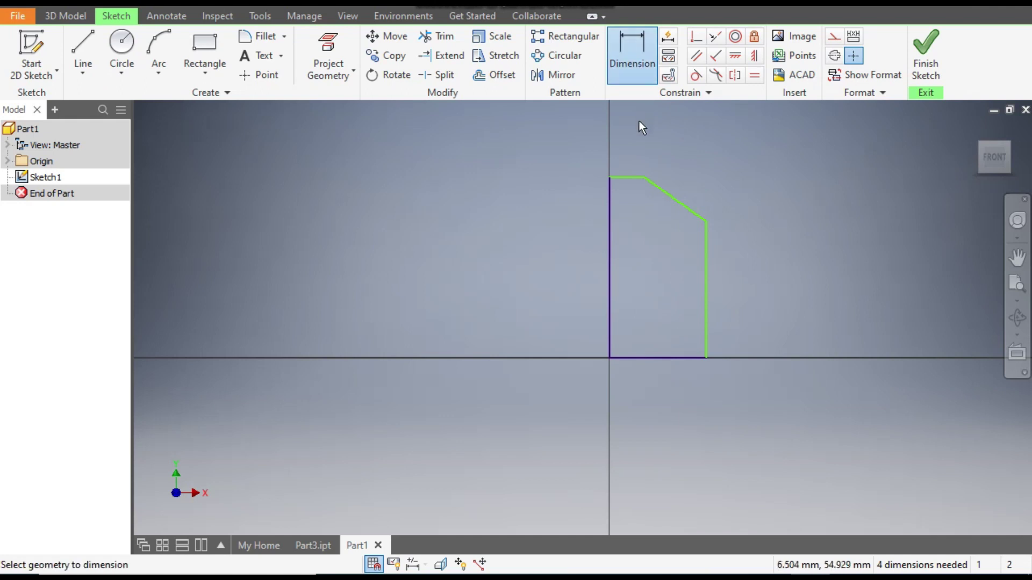
{"action": "left_click", "coordinate": [631, 177]}
{"action": "left_click", "coordinate": [634, 150]}
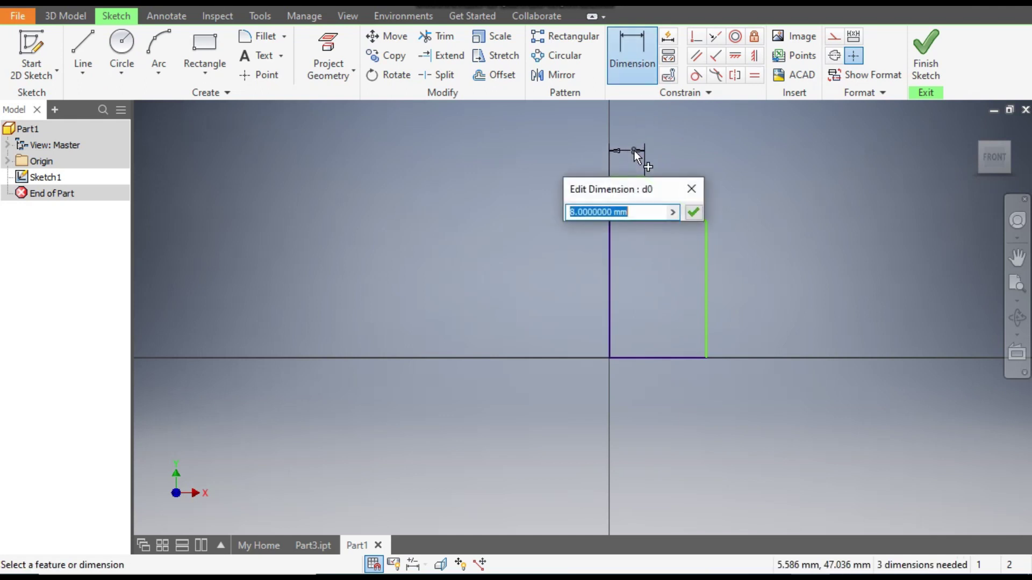
{"action": "type", "text": "3.75"}
{"action": "key", "text": "Return"}
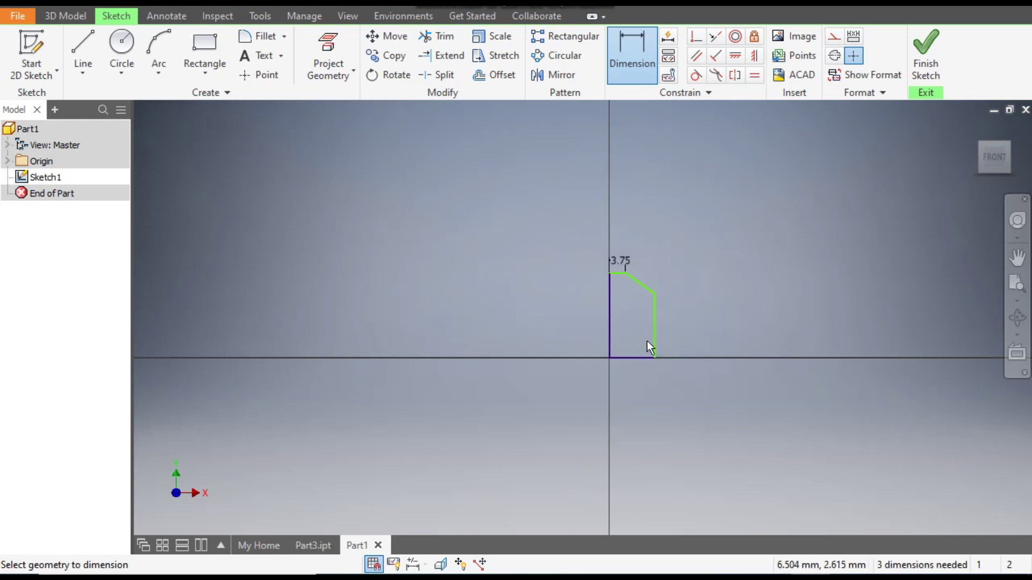
Step: Dimension the profile's overall height between its top and bottom edges to 116 mm
{"action": "left_click", "coordinate": [618, 272]}
{"action": "left_click", "coordinate": [625, 357]}
{"action": "left_click", "coordinate": [575, 330]}
{"action": "type", "text": "116"}
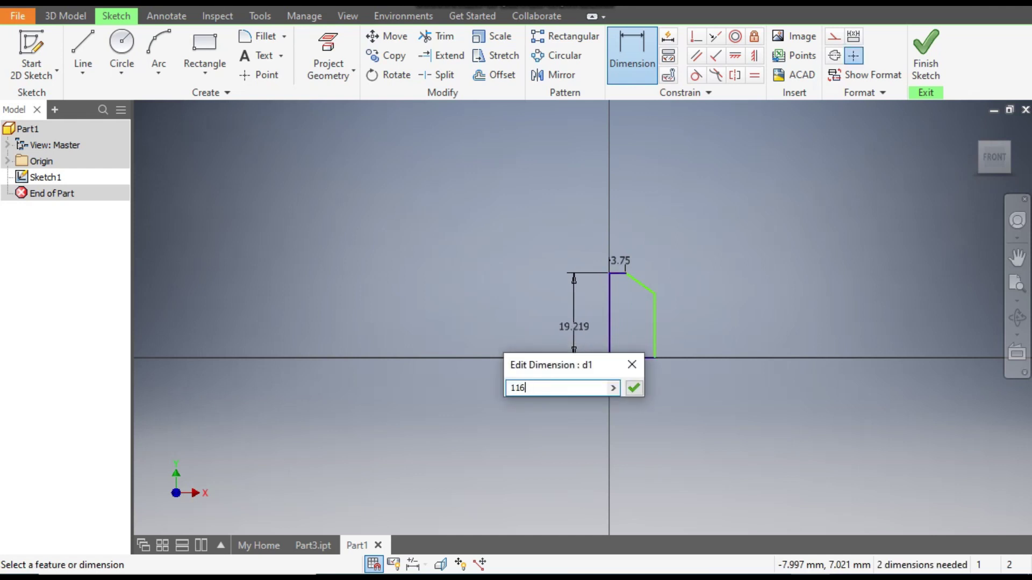
{"action": "key", "text": "Return"}
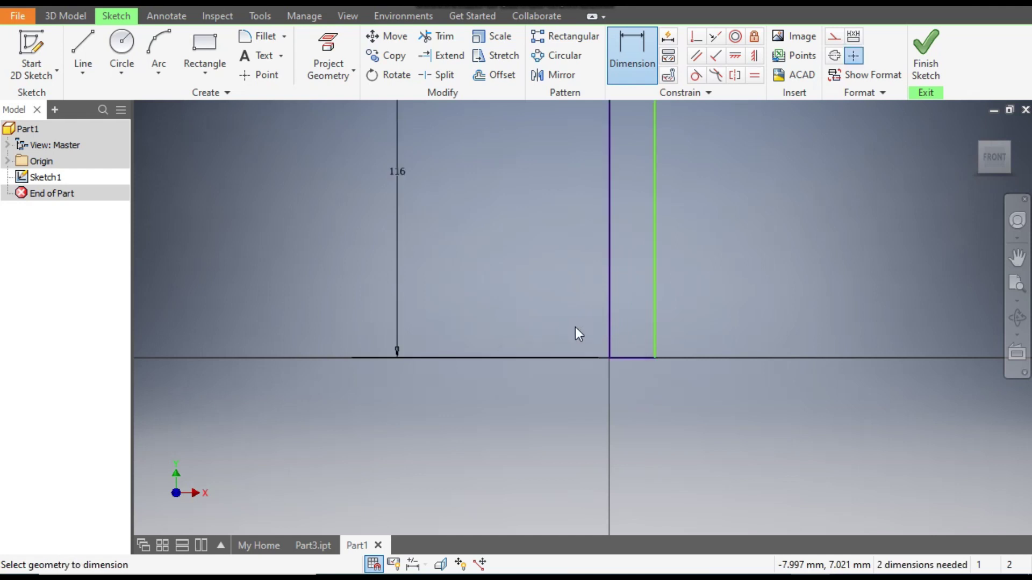
Step: Dimension the vertical extent of the profile's sloped edge to 18 mm
{"action": "scroll", "coordinate": [636, 387], "scroll_direction": "down", "scroll_amount": 4}
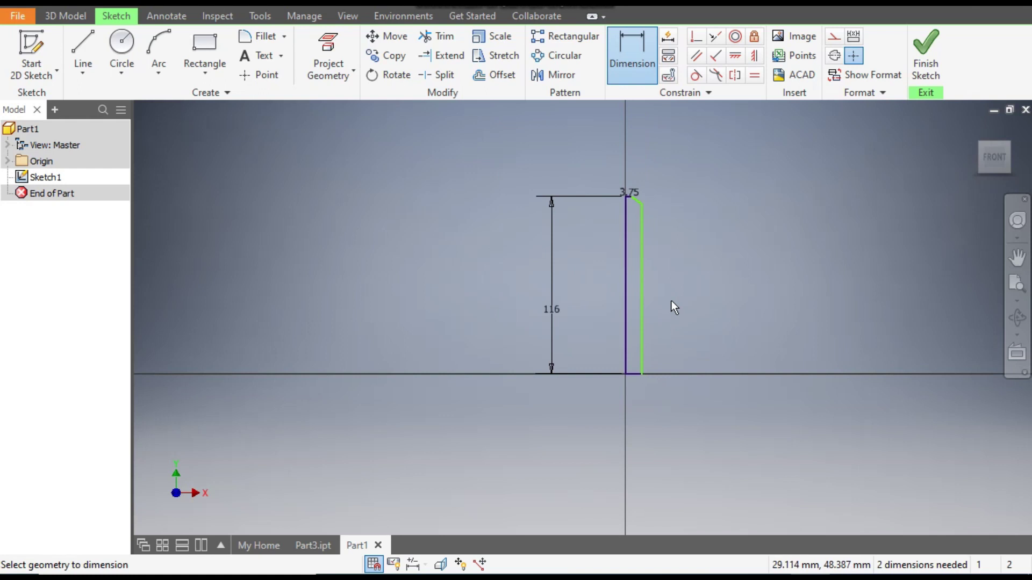
{"action": "scroll", "coordinate": [636, 201], "scroll_direction": "up", "scroll_amount": 5}
{"action": "left_click", "coordinate": [639, 191]}
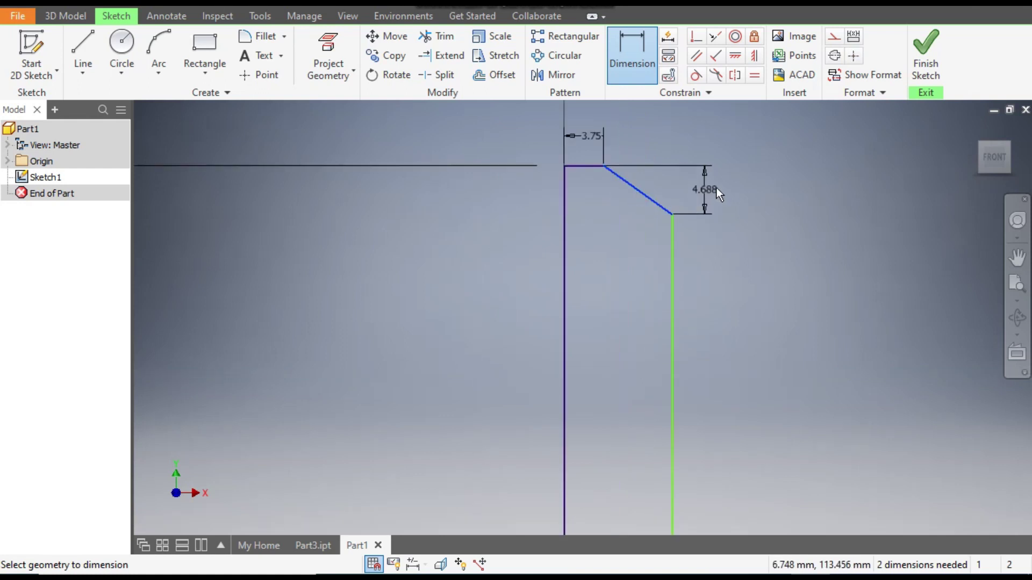
{"action": "left_click", "coordinate": [733, 185]}
{"action": "type", "text": "18"}
{"action": "key", "text": "Return"}
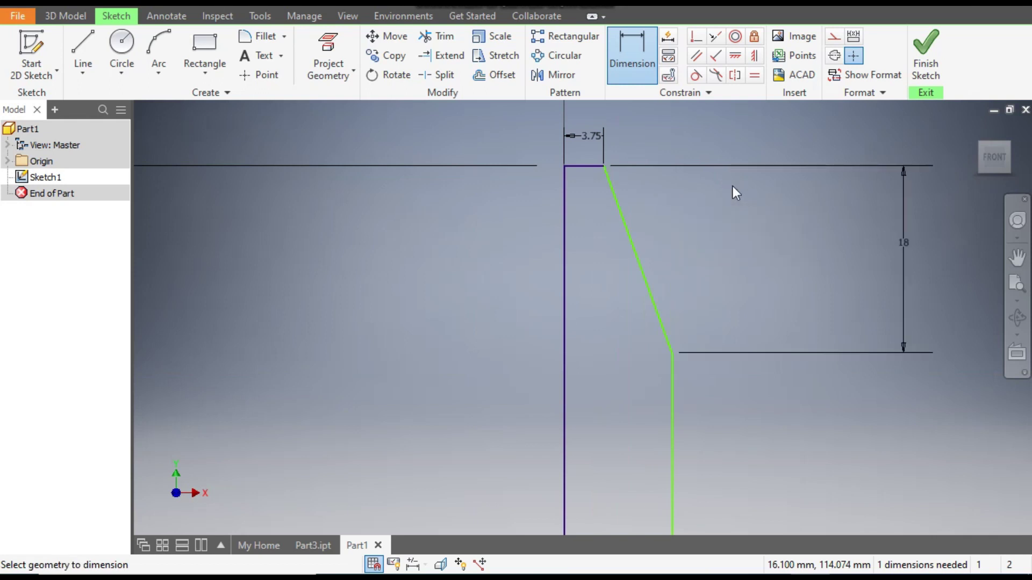
Step: Dimension the profile's bottom edge to 8.45 mm
{"action": "scroll", "coordinate": [732, 186], "scroll_direction": "down", "scroll_amount": 5}
{"action": "left_click", "coordinate": [711, 431]}
{"action": "left_click", "coordinate": [714, 450]}
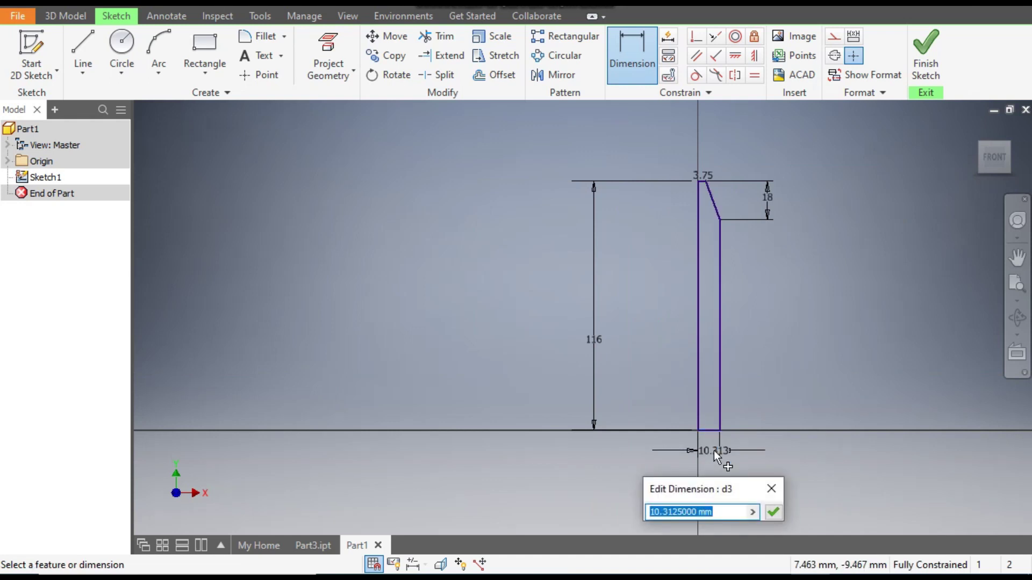
{"action": "type", "text": "8.45"}
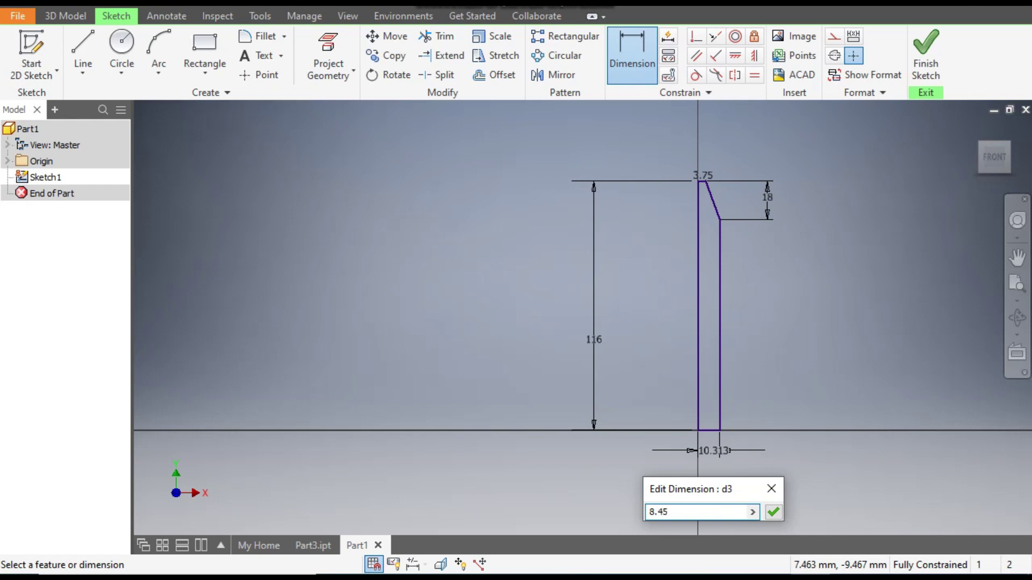
{"action": "key", "text": "Return"}
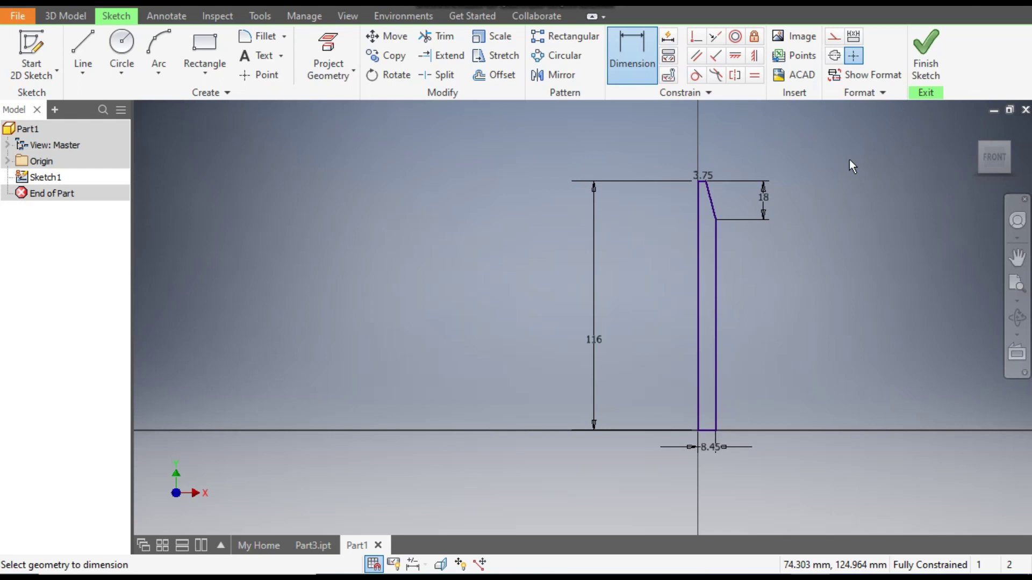
Step: Mirror the top, sloped, outer and bottom lines of the profile about its vertical line on the Y axis
{"action": "left_click", "coordinate": [556, 75]}
{"action": "scroll", "coordinate": [738, 194], "scroll_direction": "down", "scroll_amount": 2}
{"action": "left_click_drag", "start_coordinate": [733, 132], "coordinate": [683, 319]}
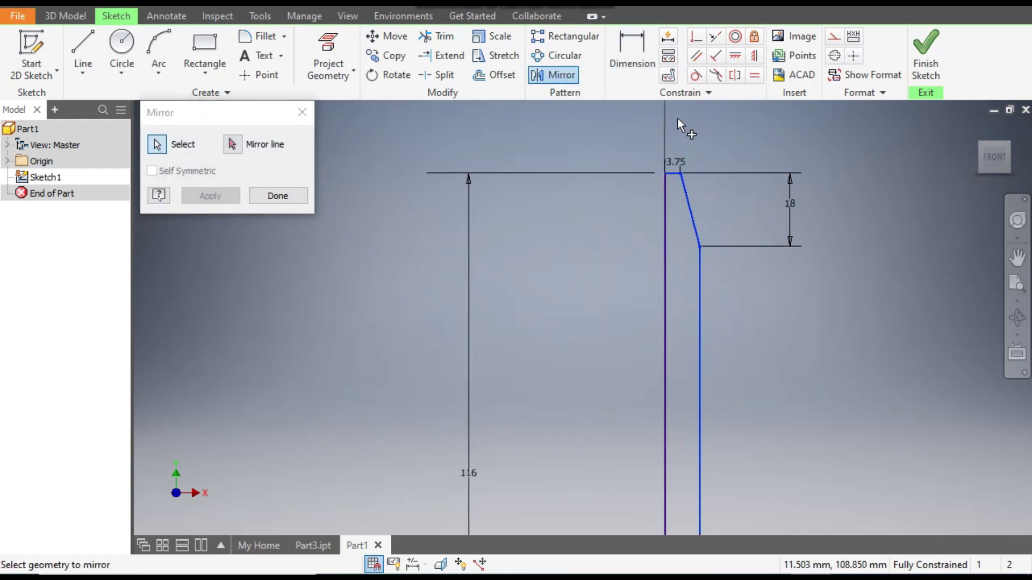
{"action": "scroll", "coordinate": [680, 120], "scroll_direction": "up", "scroll_amount": 2}
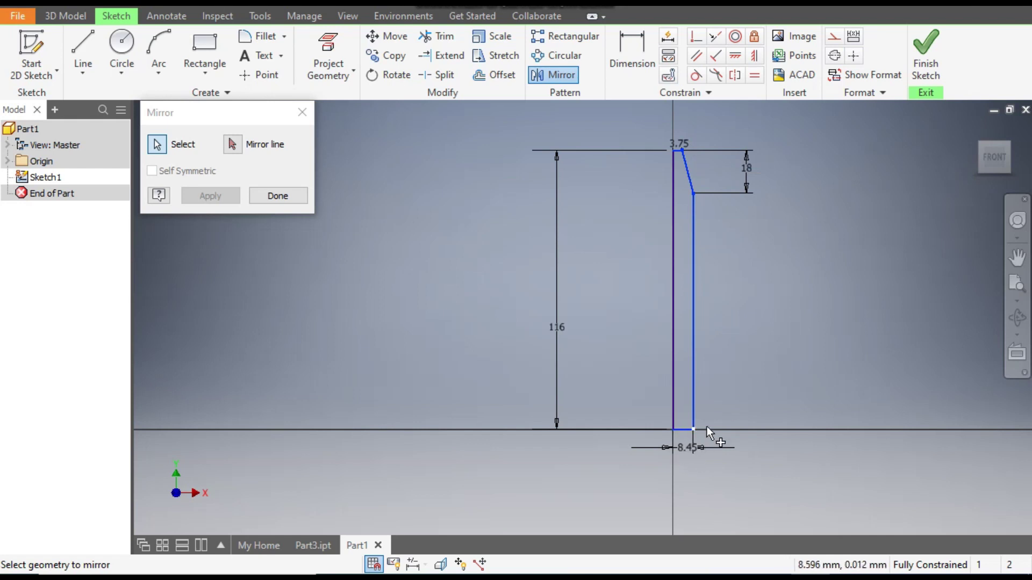
{"action": "left_click", "coordinate": [233, 145]}
{"action": "left_click", "coordinate": [675, 266]}
{"action": "left_click", "coordinate": [675, 265]}
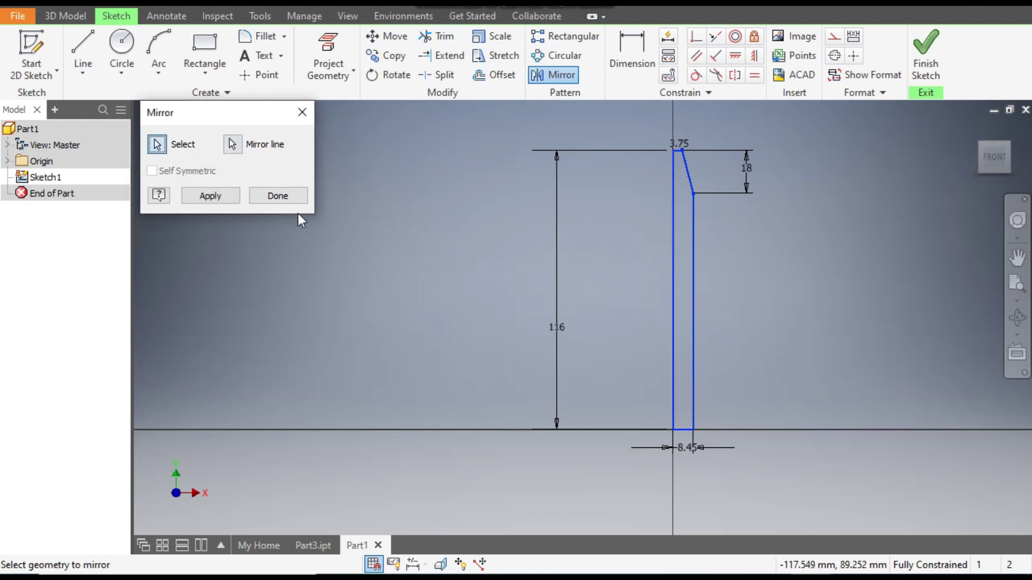
{"action": "left_click", "coordinate": [236, 196]}
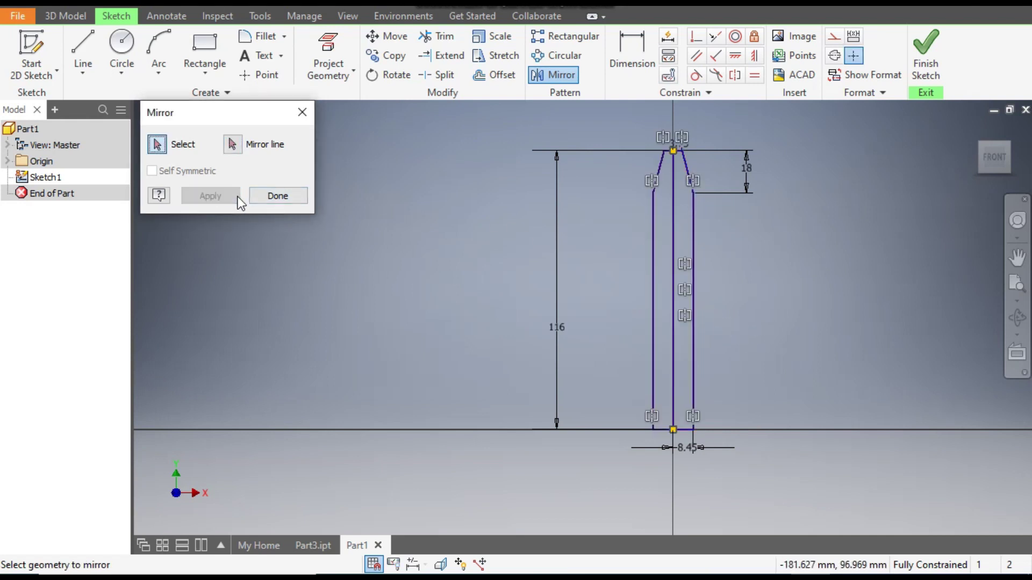
{"action": "left_click", "coordinate": [269, 196]}
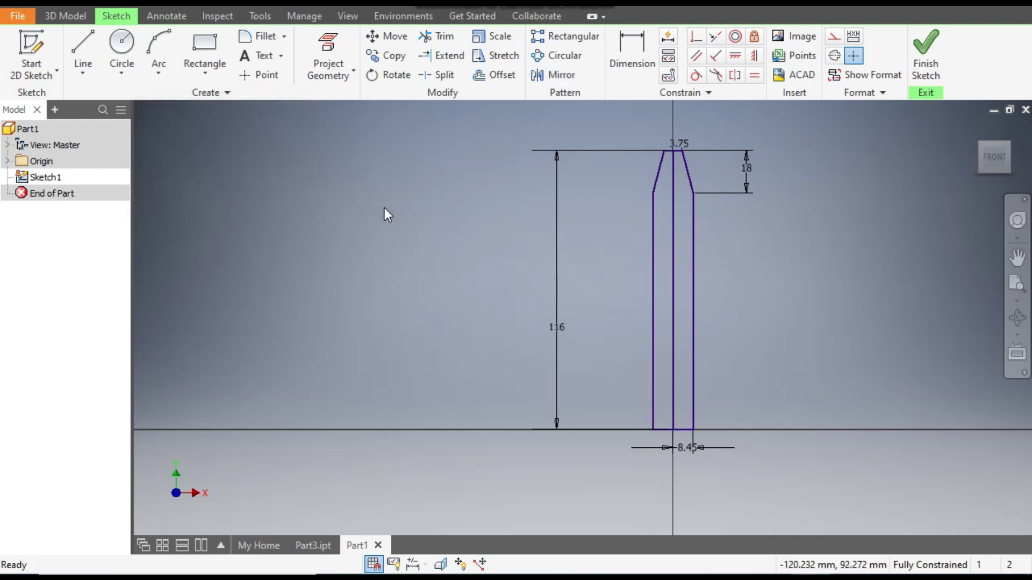
Step: Finish the sketch and revolve both halves of the profile fully around the bottom edge into a solid disc
{"action": "left_click", "coordinate": [925, 54]}
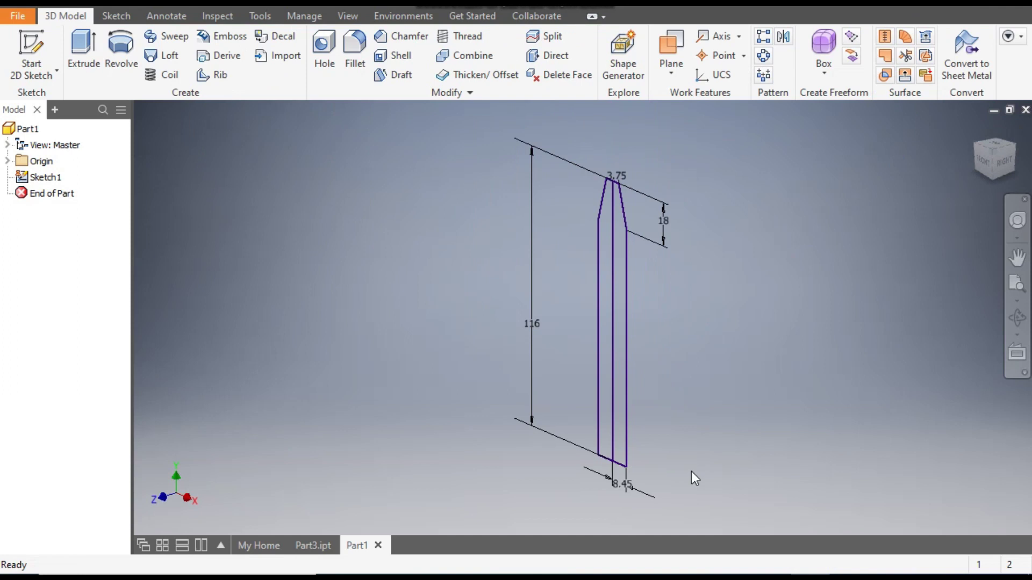
{"action": "left_click", "coordinate": [122, 50]}
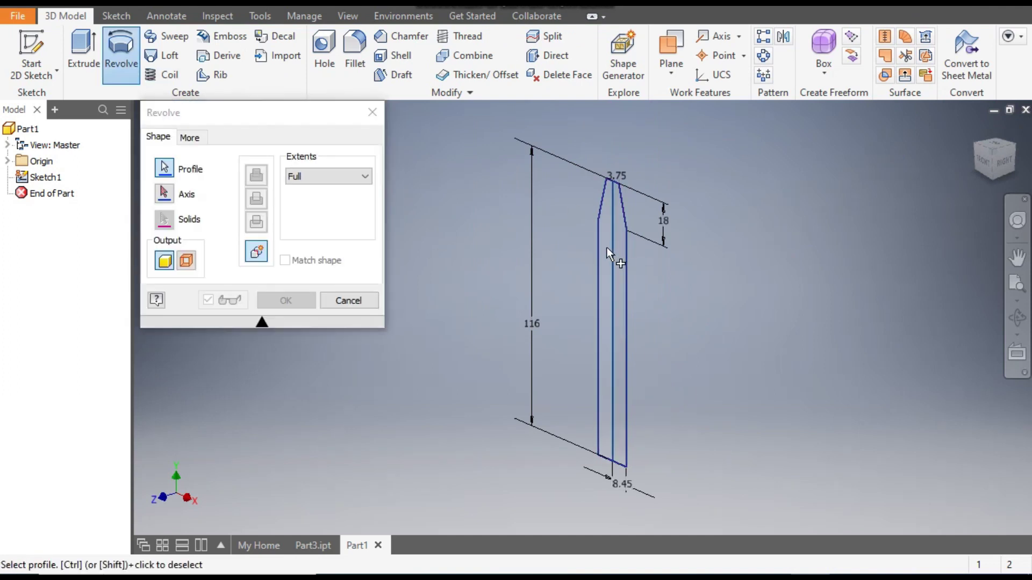
{"action": "left_click", "coordinate": [607, 247]}
{"action": "left_click", "coordinate": [618, 247]}
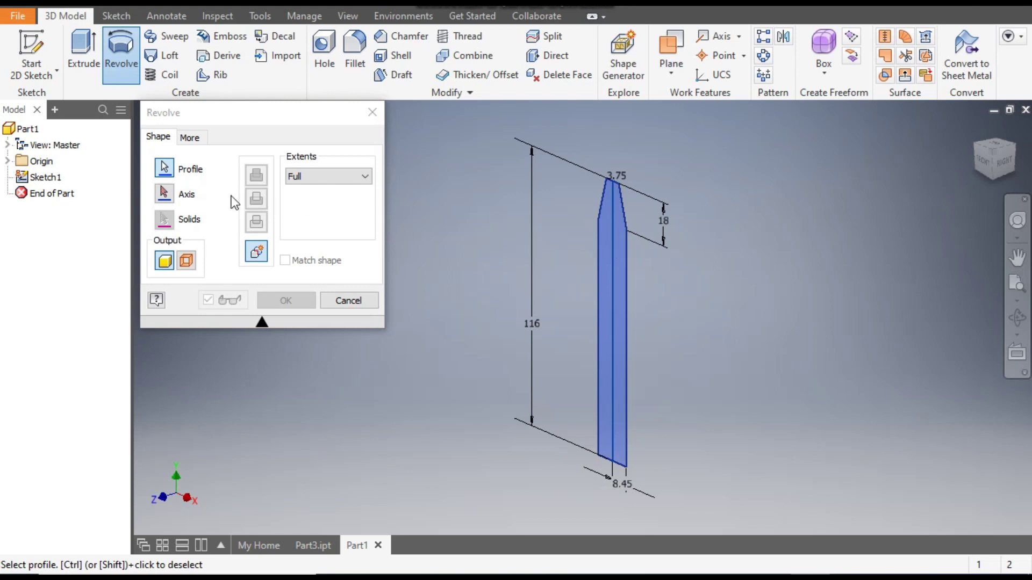
{"action": "left_click", "coordinate": [164, 194]}
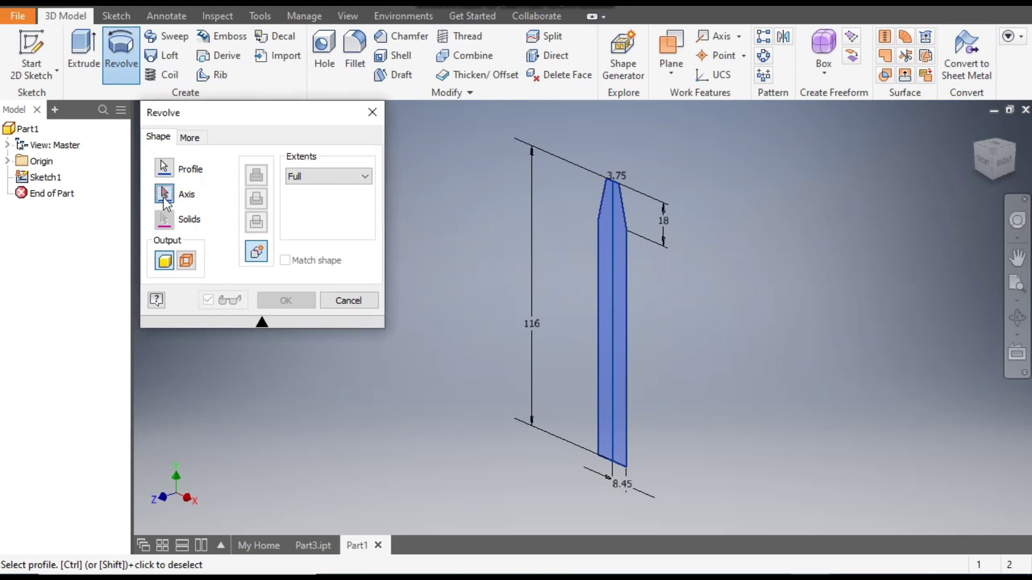
{"action": "left_click", "coordinate": [607, 461]}
{"action": "scroll", "coordinate": [611, 278], "scroll_direction": "down", "scroll_amount": 3}
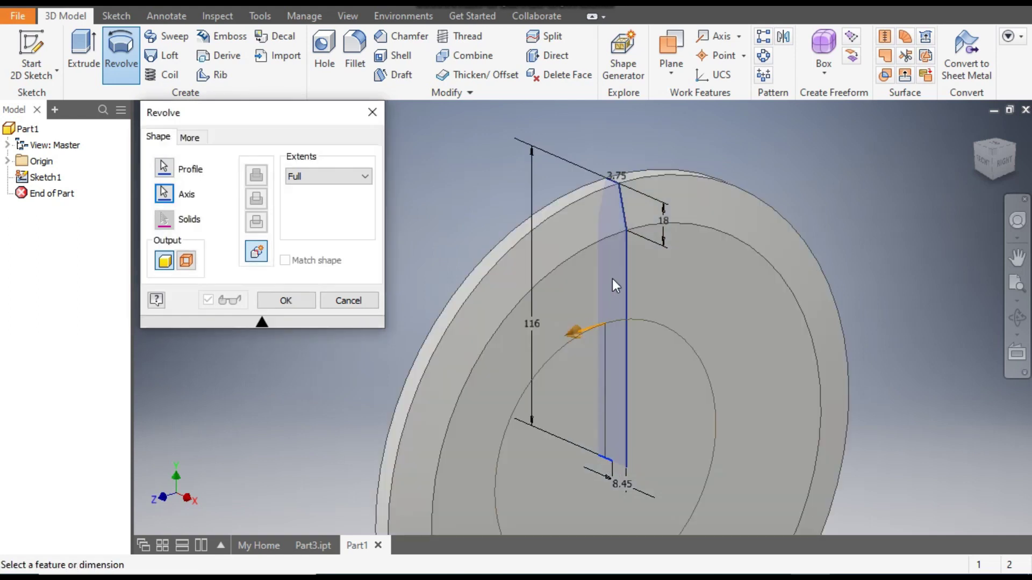
{"action": "left_click", "coordinate": [292, 301]}
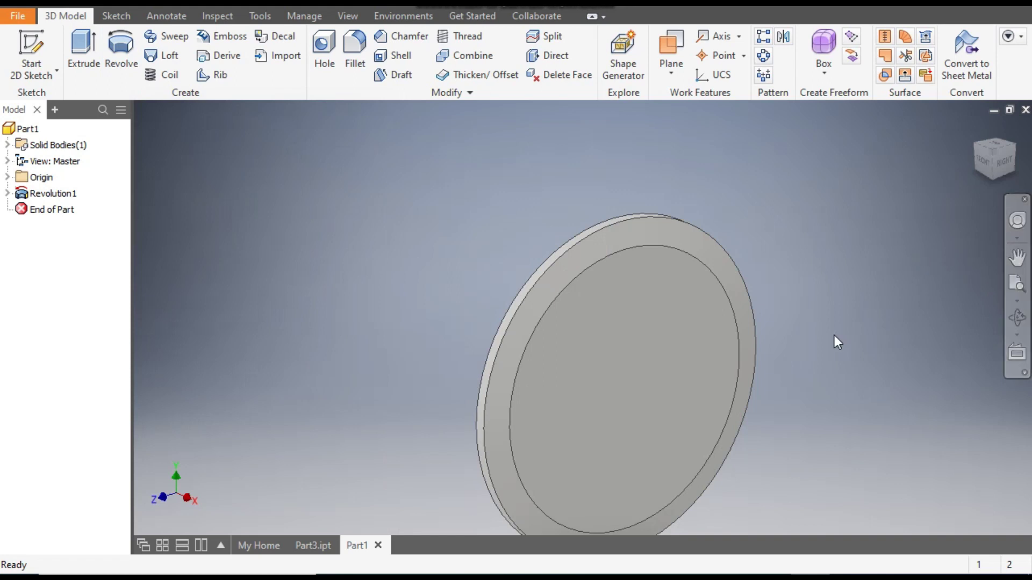
Step: Start a sketch on the disc's flat front face and draw a 221.6 mm circle centred on the origin
{"action": "left_click", "coordinate": [633, 353]}
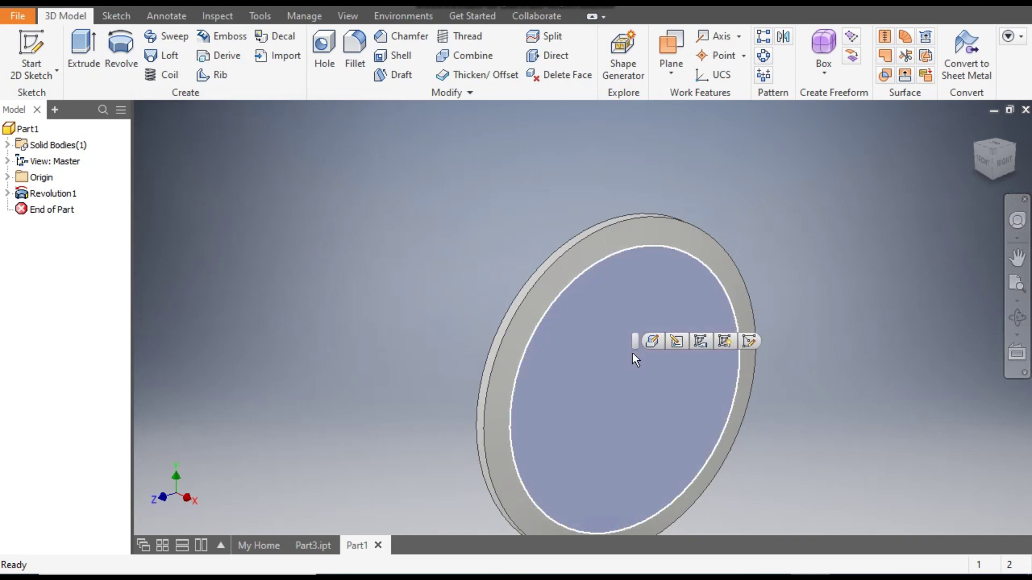
{"action": "left_click", "coordinate": [751, 341]}
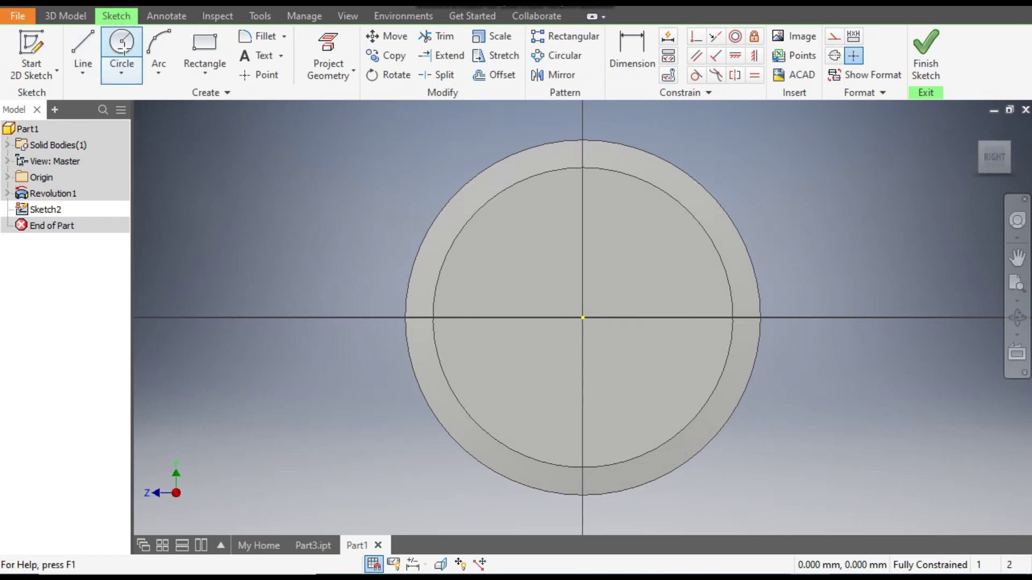
{"action": "left_click", "coordinate": [124, 49]}
{"action": "left_click", "coordinate": [582, 317]}
{"action": "type", "text": "221"}
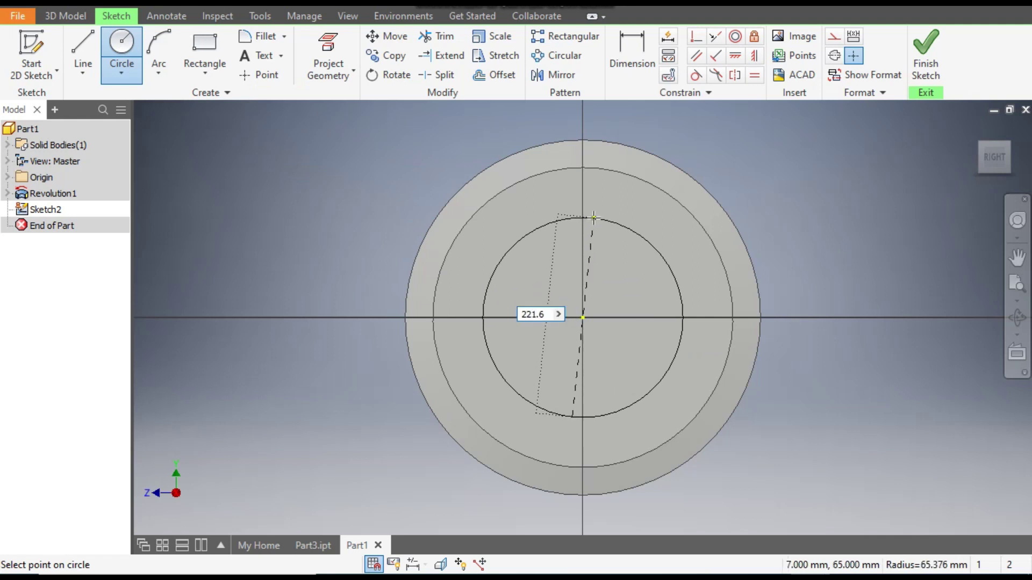
{"action": "type", "text": ".6"}
{"action": "key", "text": "Return"}
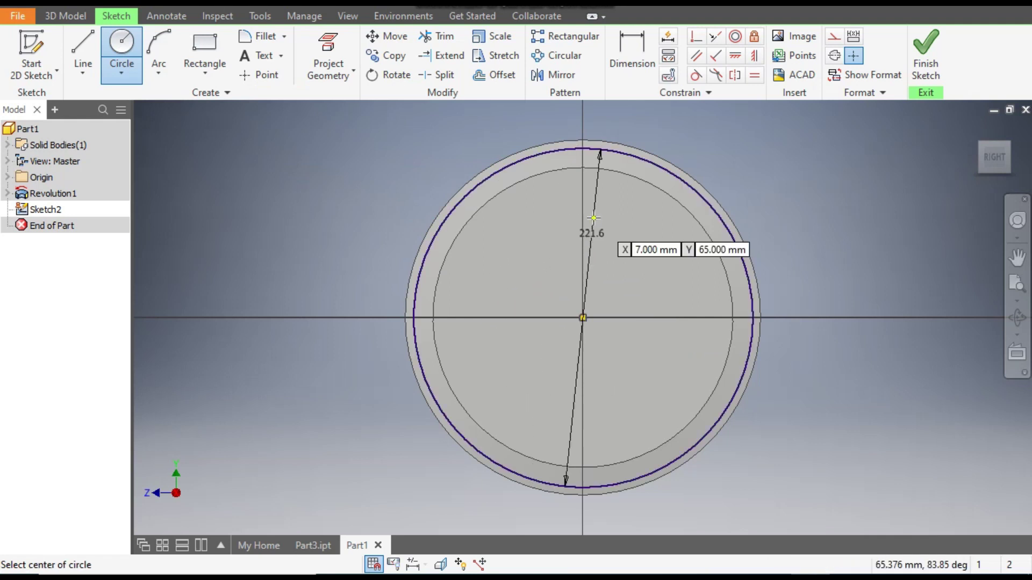
Step: Draw a second circle 283 mm in diameter centred on the origin
{"action": "left_click", "coordinate": [582, 317]}
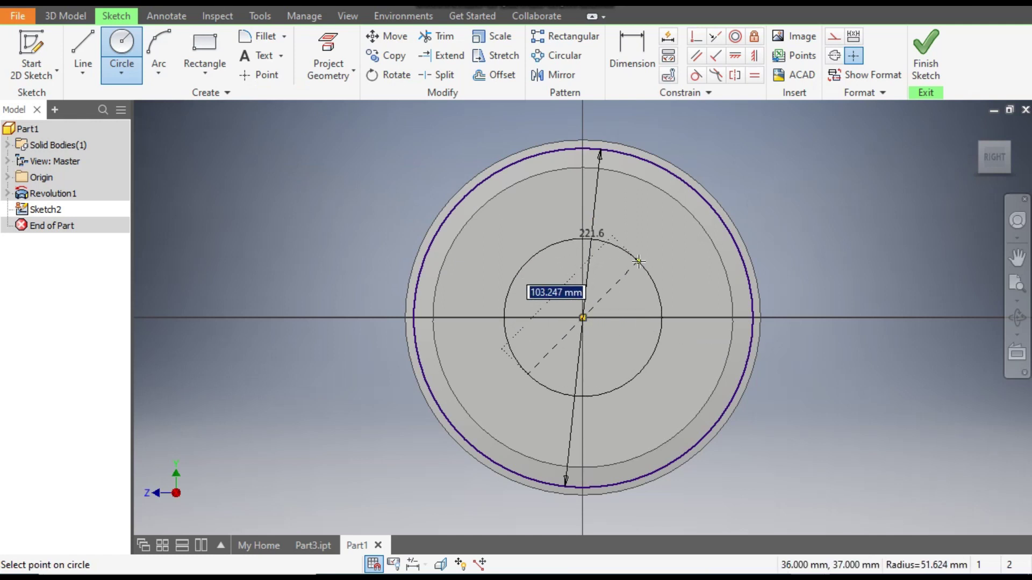
{"action": "type", "text": "203"}
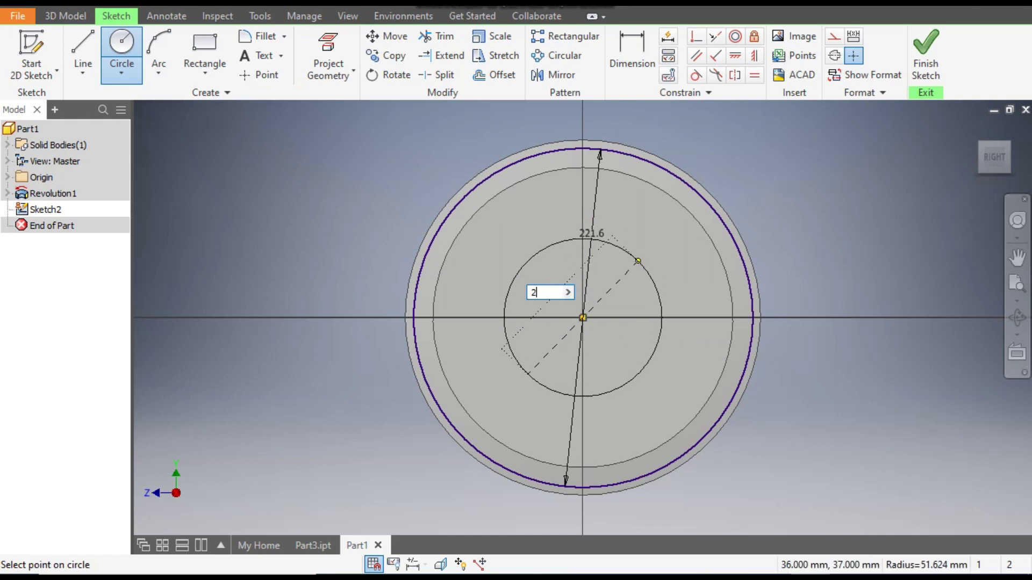
{"action": "key", "text": "Return"}
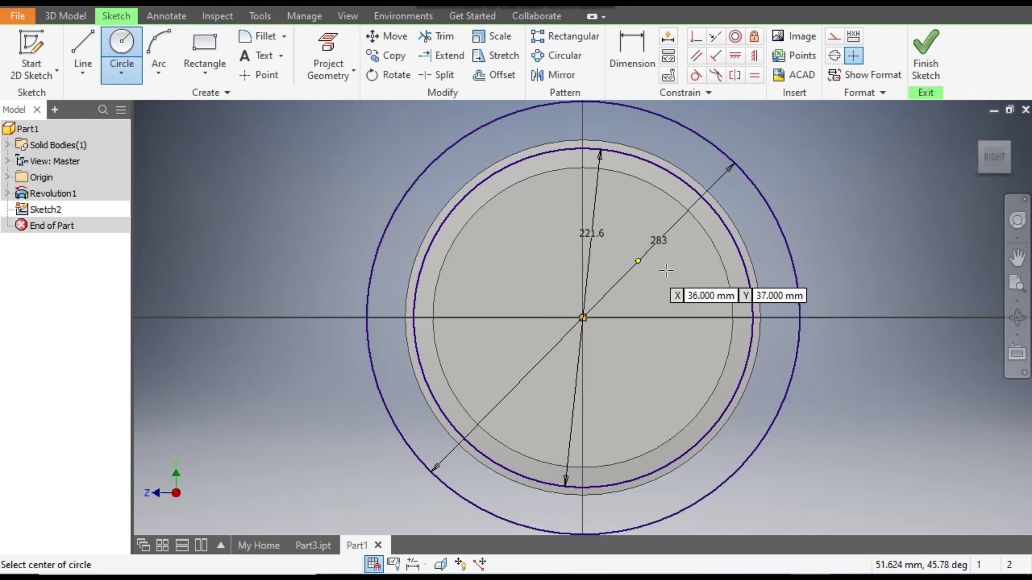
Step: Check the finished sprocket in Part3.ipt, return to Part1, and draw a 20 mm circle centred at the 221.6 mm circle's topmost point
{"action": "scroll", "coordinate": [599, 129], "scroll_direction": "up", "scroll_amount": 3}
{"action": "scroll", "coordinate": [631, 322], "scroll_direction": "down", "scroll_amount": 2}
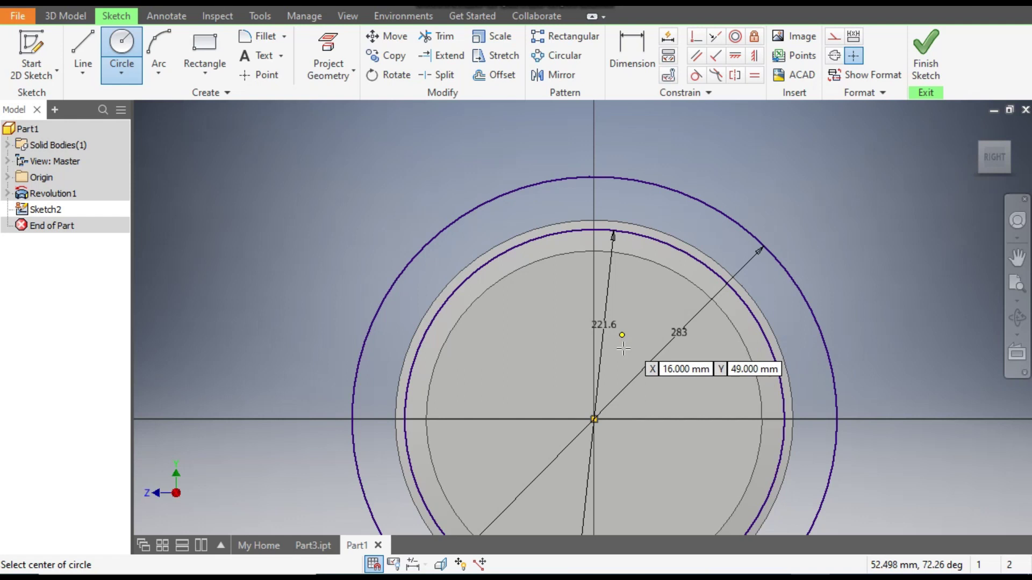
{"action": "left_click", "coordinate": [314, 548]}
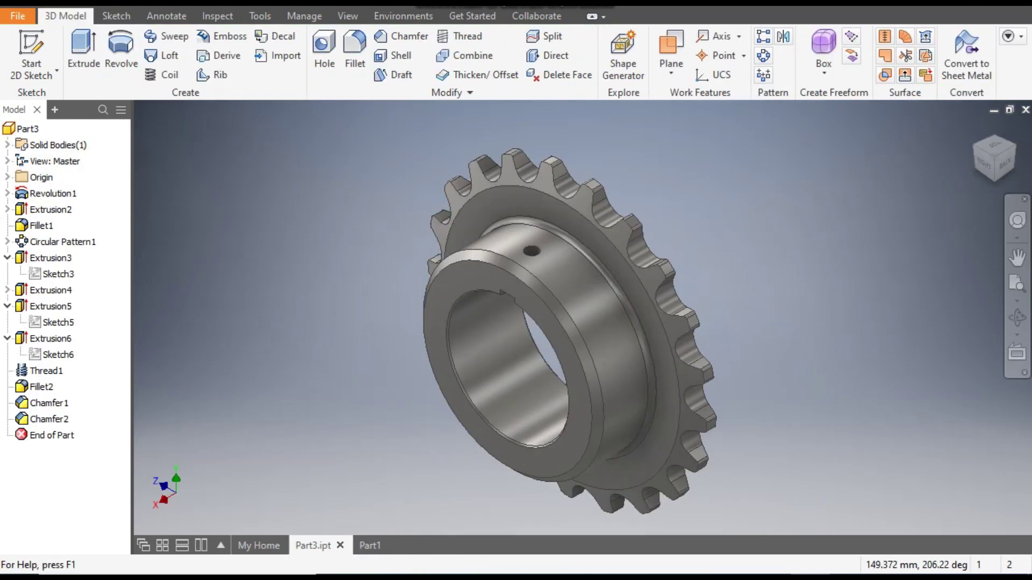
{"action": "left_click", "coordinate": [369, 546]}
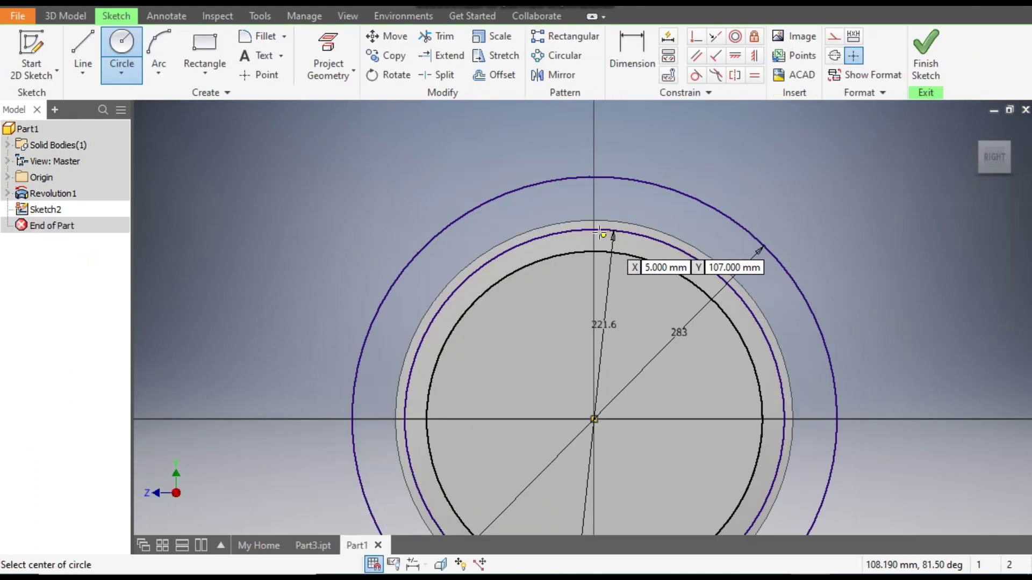
{"action": "left_click", "coordinate": [593, 229]}
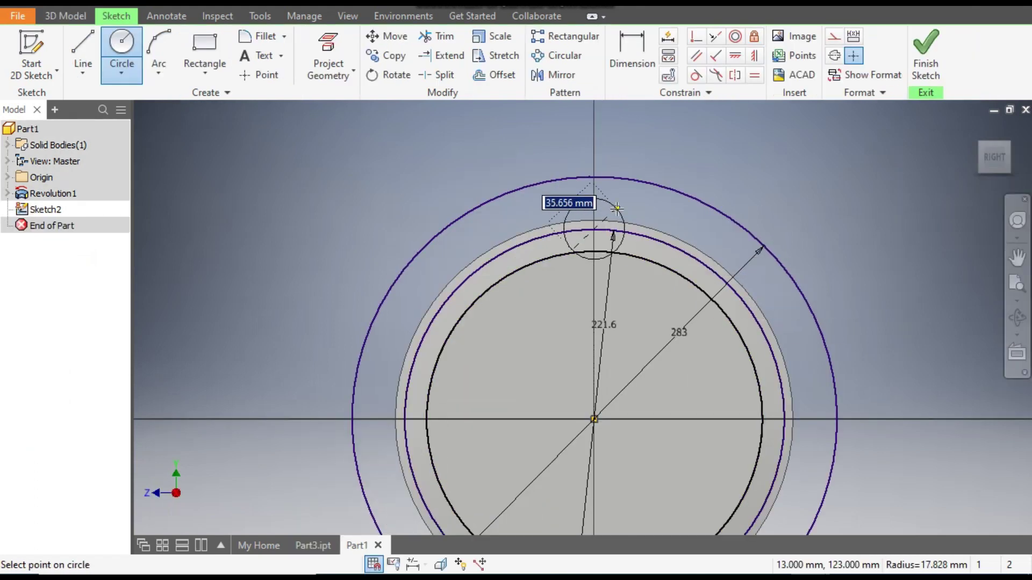
{"action": "type", "text": "20"}
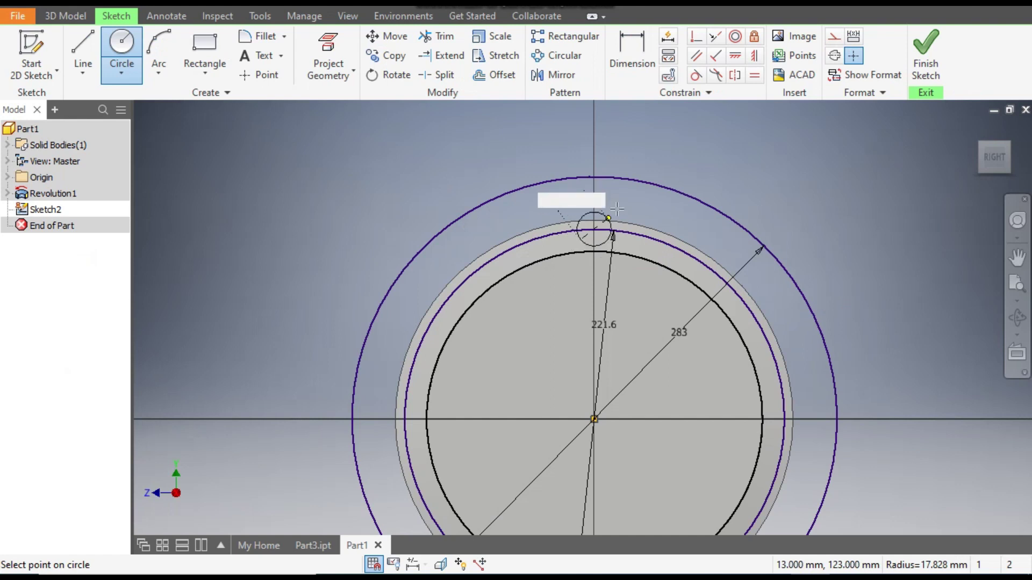
{"action": "key", "text": "Return"}
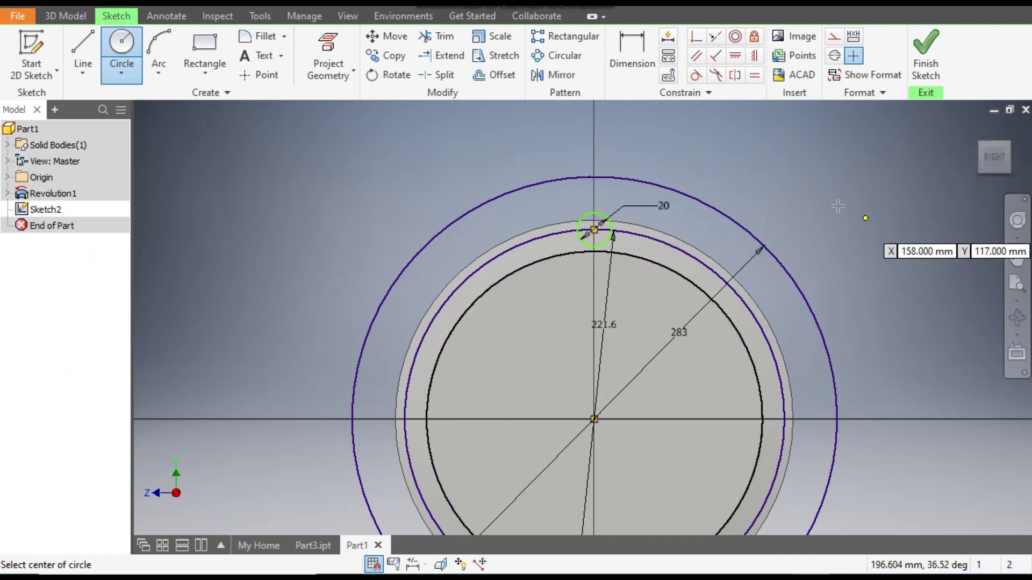
Step: Sketch a slanted line from the 283 mm circle inward along the left side of the 20 mm circle, ending just below it
{"action": "left_click", "coordinate": [81, 38]}
{"action": "scroll", "coordinate": [561, 212], "scroll_direction": "up", "scroll_amount": 3}
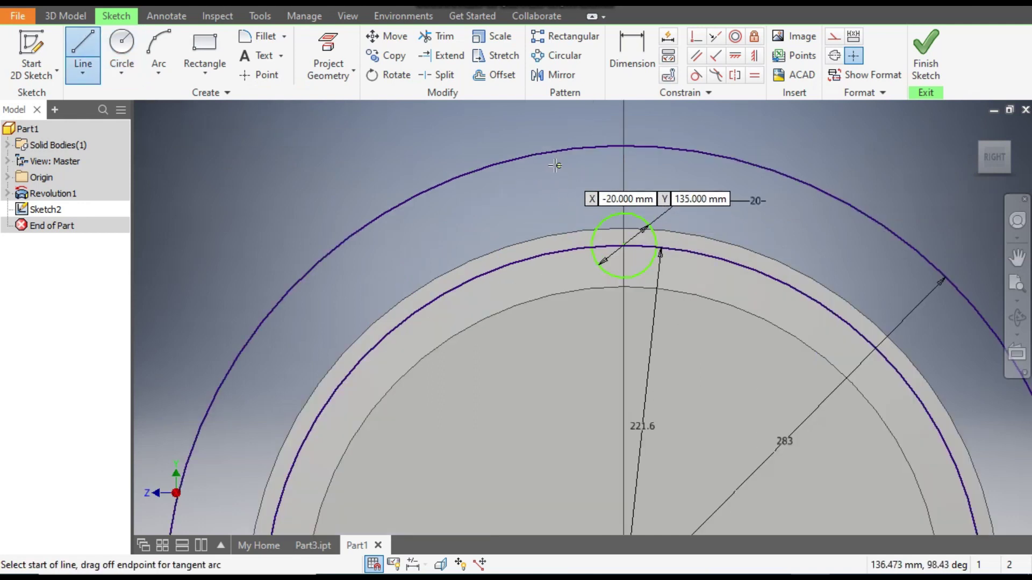
{"action": "left_click", "coordinate": [527, 156]}
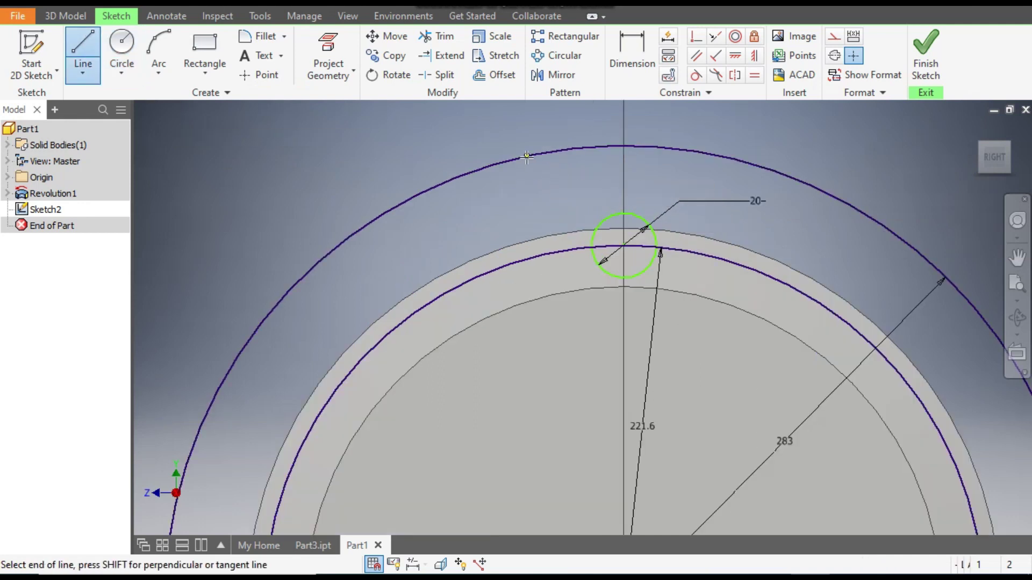
{"action": "left_click", "coordinate": [610, 283]}
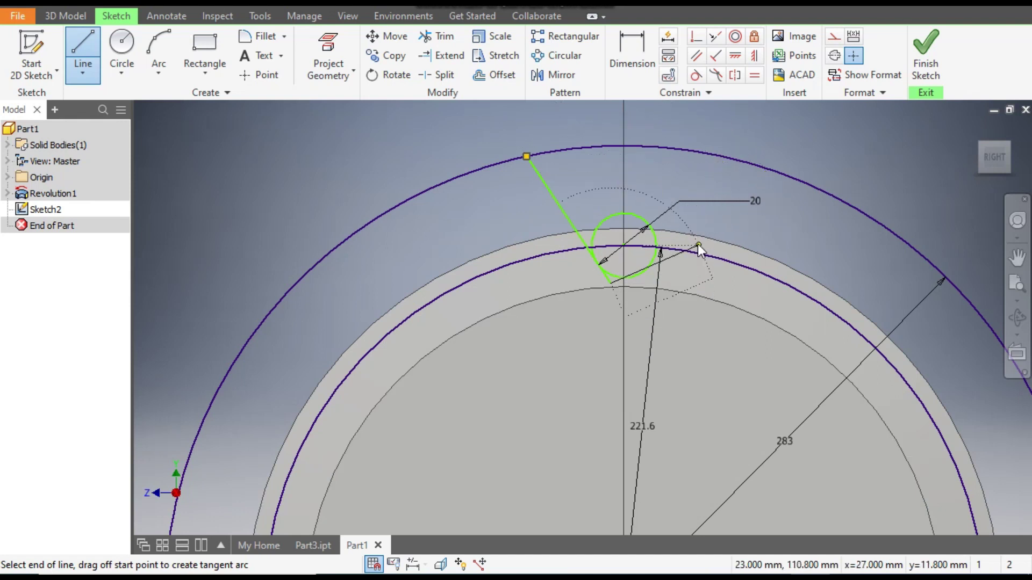
{"action": "key", "text": "Escape"}
Step: Sketch an opposing slanted line about 44 mm long from the 283 mm circle inward along the right side of the 20 mm circle
{"action": "left_click", "coordinate": [70, 46]}
{"action": "scroll", "coordinate": [701, 158], "scroll_direction": "up", "scroll_amount": 3}
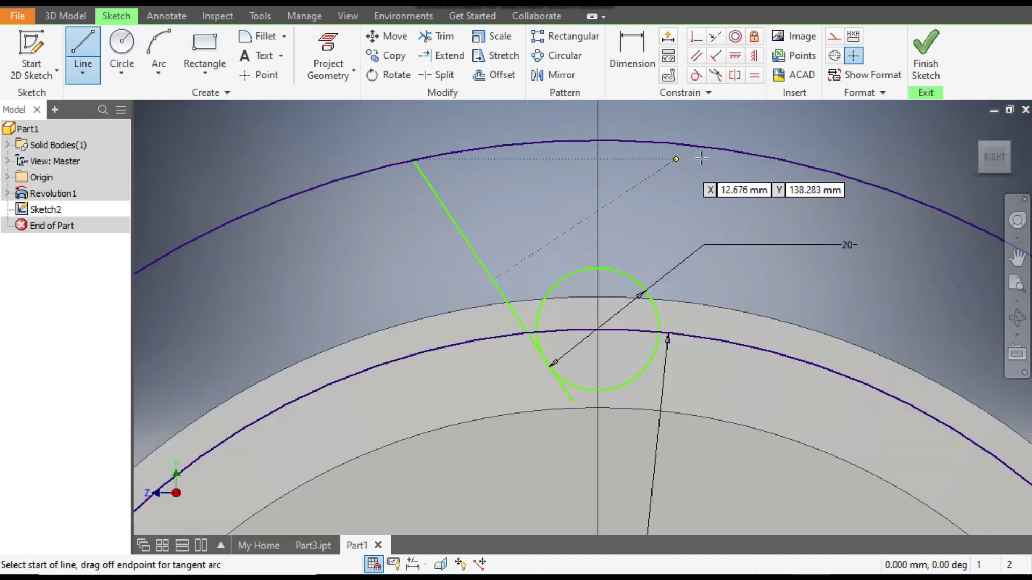
{"action": "left_click", "coordinate": [751, 155]}
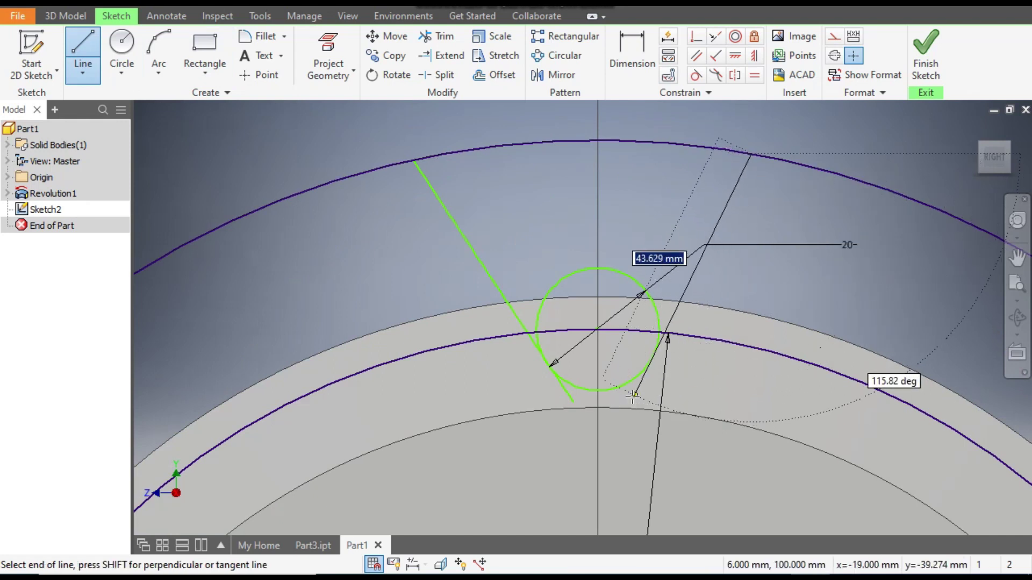
{"action": "left_click", "coordinate": [634, 396]}
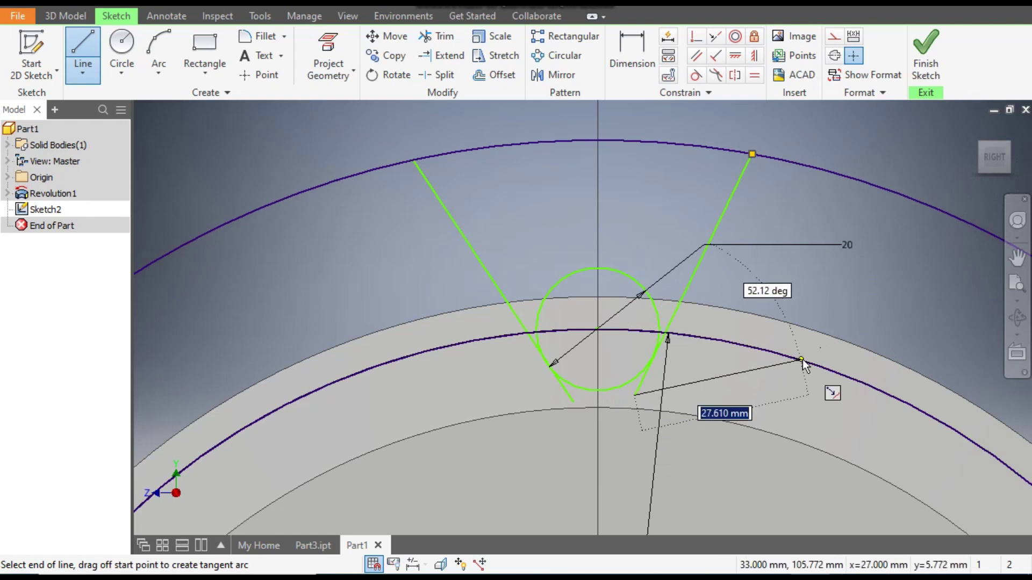
{"action": "key", "text": "Escape"}
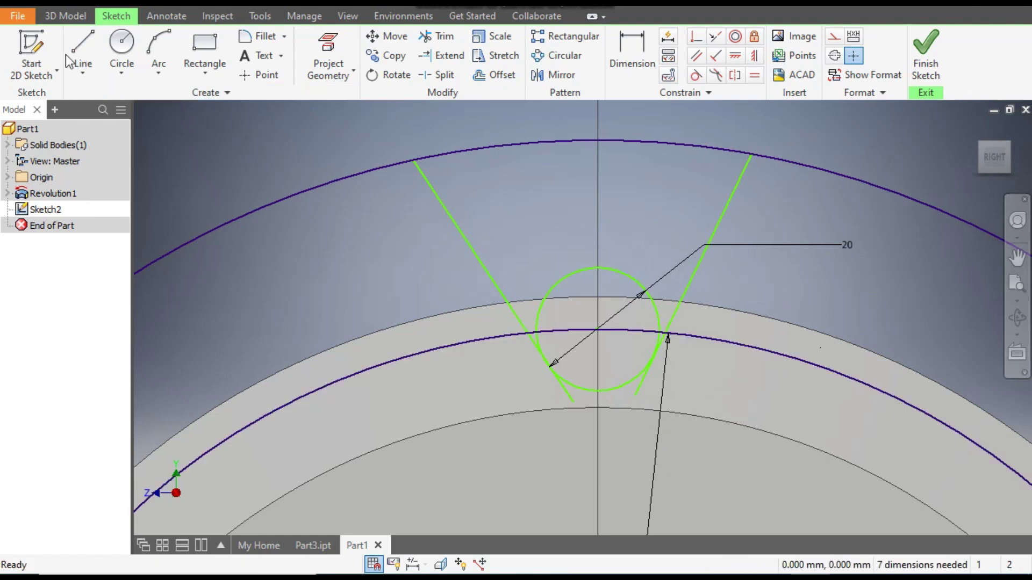
Step: Sketch a vertical line from the 20 mm circle's centre up past the 283 mm circle
{"action": "left_click", "coordinate": [82, 33]}
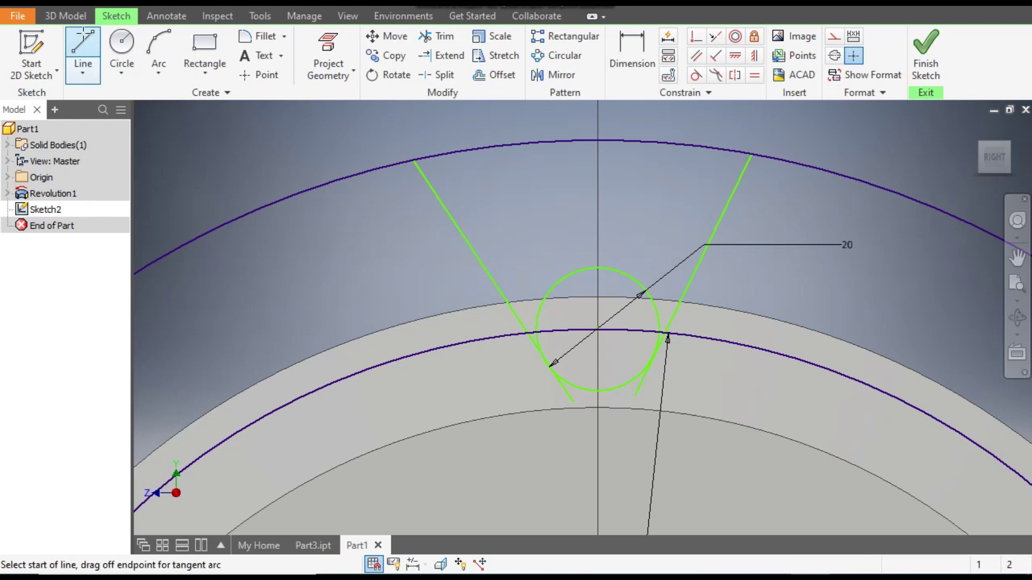
{"action": "left_click", "coordinate": [597, 328]}
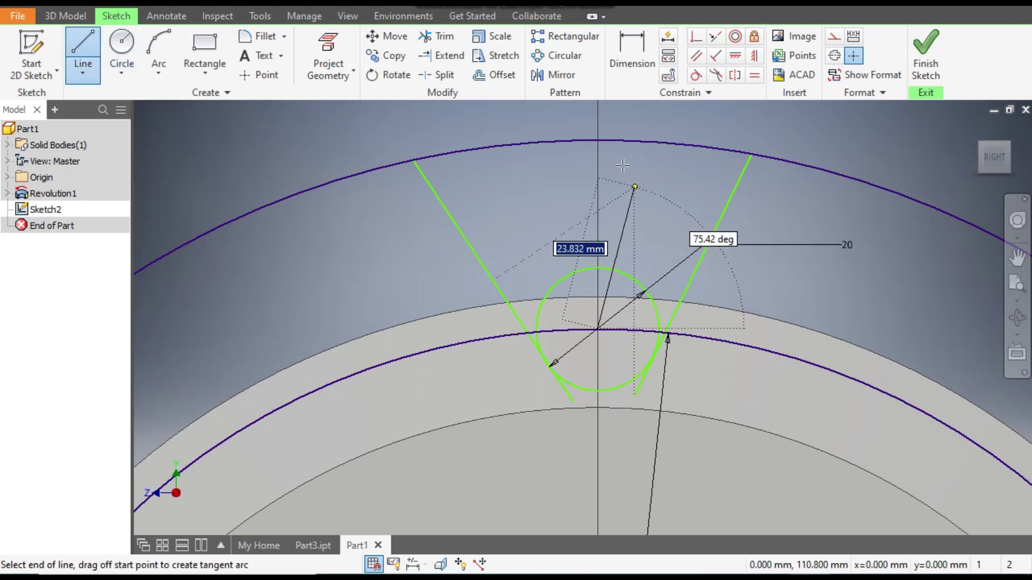
{"action": "left_click", "coordinate": [598, 125]}
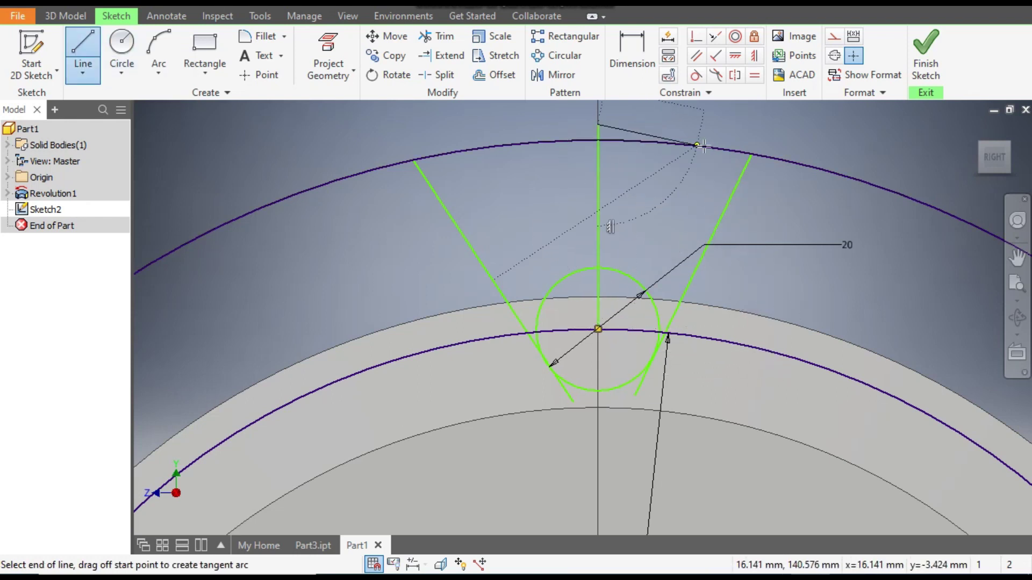
{"action": "key", "text": "Escape"}
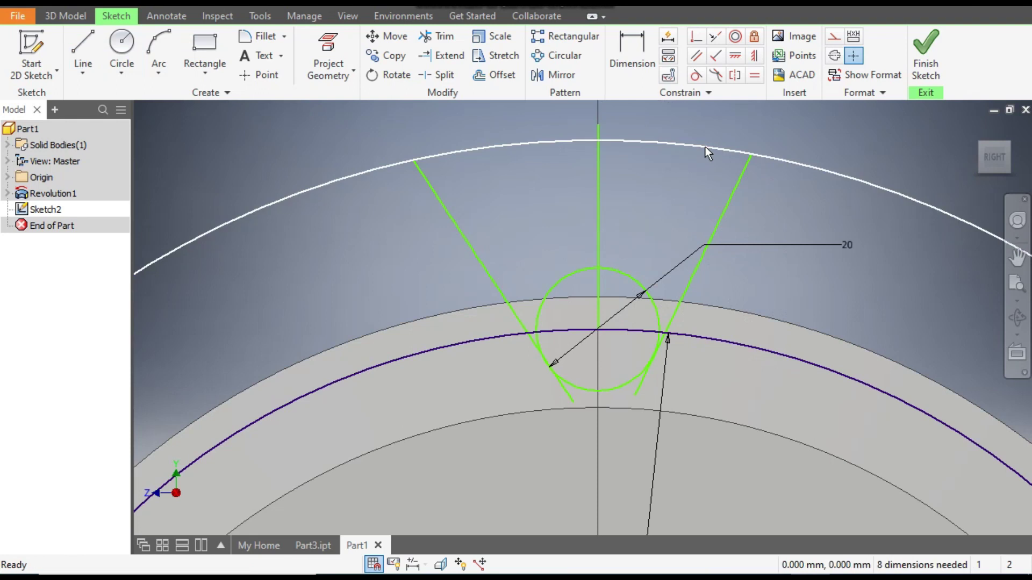
Step: Constrain the 20 mm circle's centre to be vertically aligned with the sketch origin
{"action": "scroll", "coordinate": [705, 147], "scroll_direction": "up", "scroll_amount": 5}
{"action": "scroll", "coordinate": [688, 182], "scroll_direction": "down", "scroll_amount": 4}
{"action": "scroll", "coordinate": [746, 172], "scroll_direction": "down", "scroll_amount": 3}
{"action": "scroll", "coordinate": [669, 324], "scroll_direction": "up", "scroll_amount": 2}
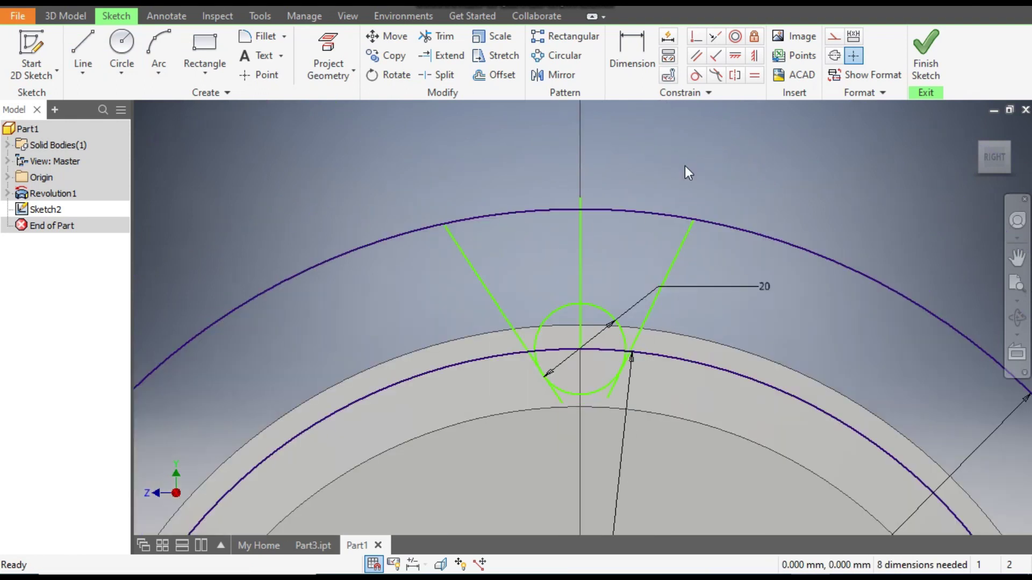
{"action": "left_click", "coordinate": [755, 57]}
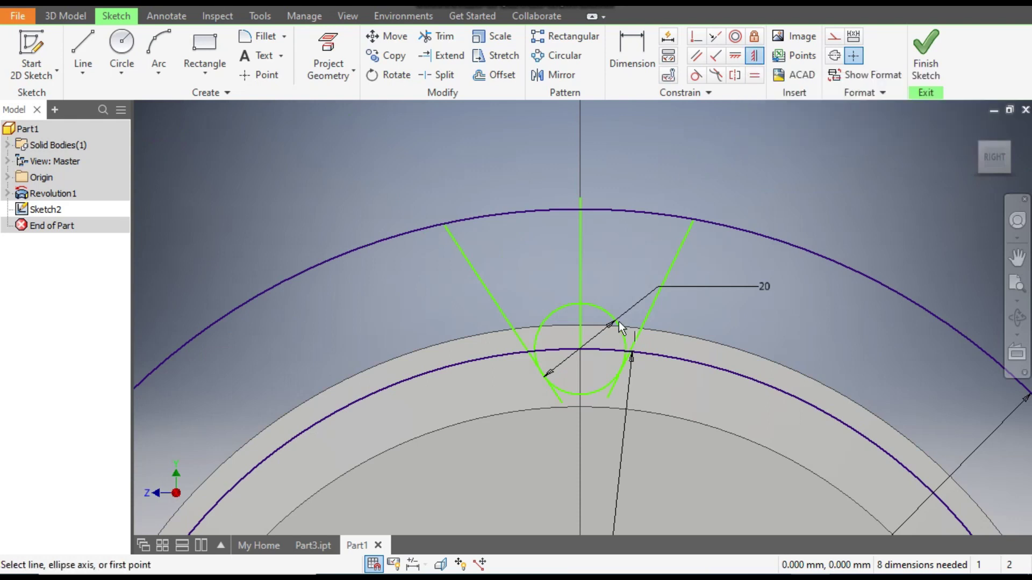
{"action": "left_click", "coordinate": [581, 349]}
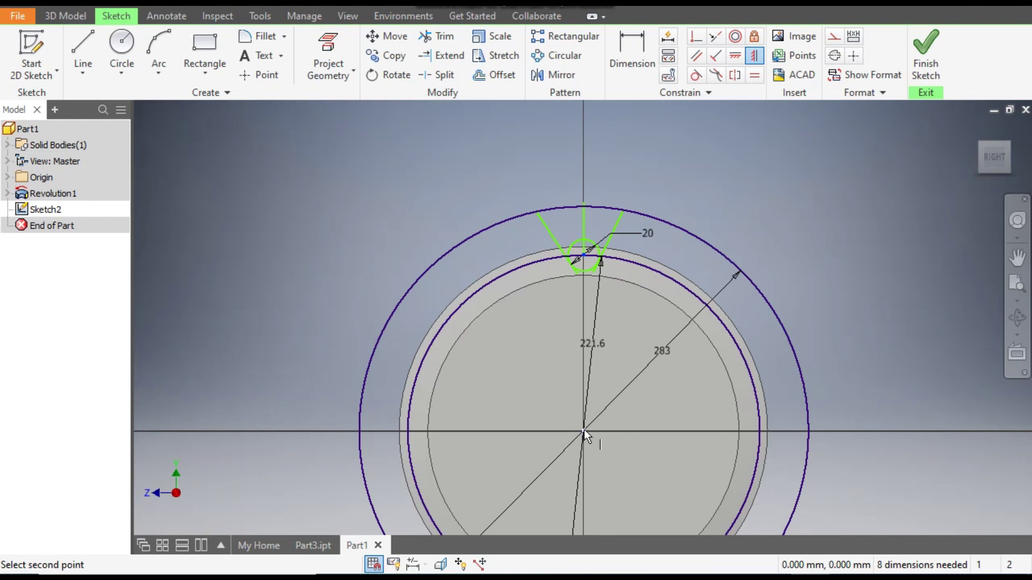
{"action": "left_click", "coordinate": [585, 430]}
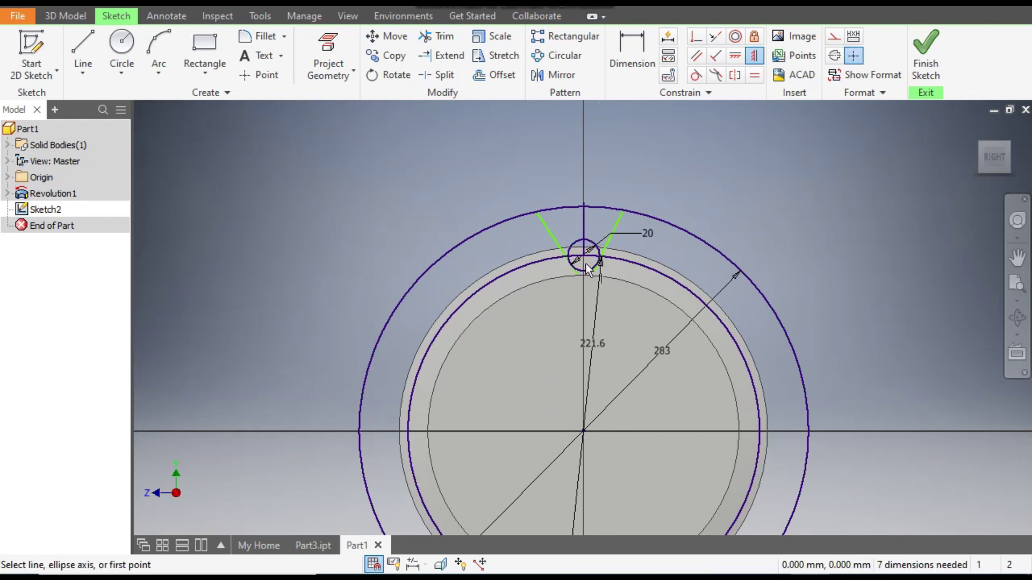
Step: Dimension the angle between the two slanted lines to 45 degrees
{"action": "scroll", "coordinate": [598, 264], "scroll_direction": "up", "scroll_amount": 3}
{"action": "scroll", "coordinate": [591, 252], "scroll_direction": "down", "scroll_amount": 4}
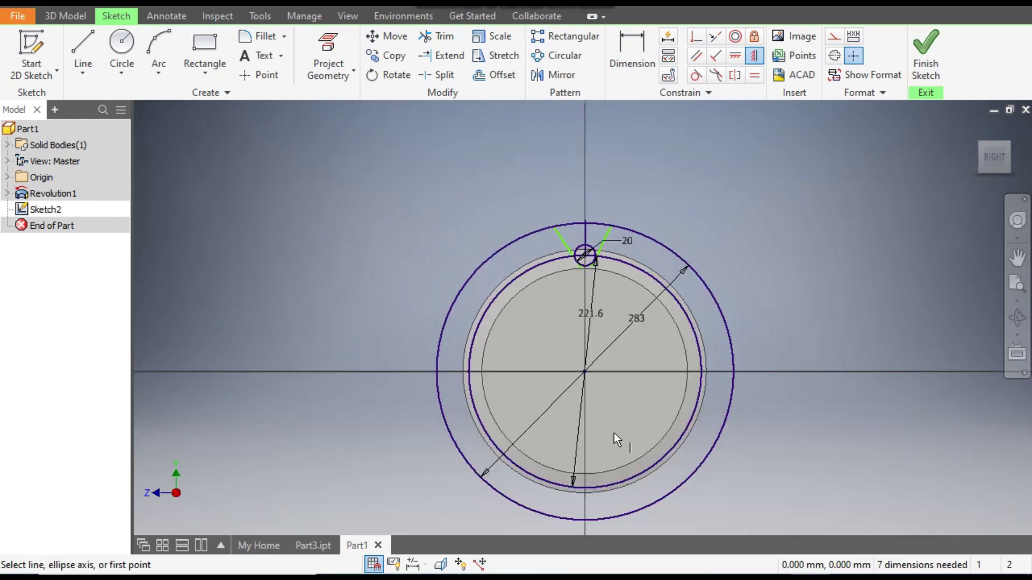
{"action": "scroll", "coordinate": [597, 247], "scroll_direction": "up", "scroll_amount": 6}
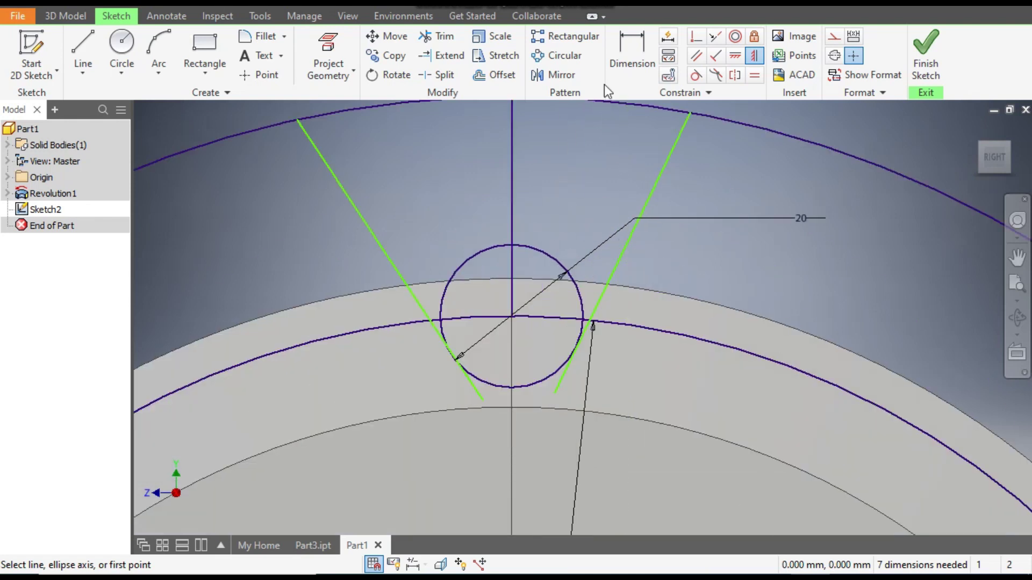
{"action": "left_click", "coordinate": [629, 62]}
{"action": "left_click", "coordinate": [629, 63]}
{"action": "left_click", "coordinate": [356, 206]}
{"action": "left_click", "coordinate": [662, 168]}
{"action": "left_click", "coordinate": [579, 159]}
{"action": "type", "text": "45"}
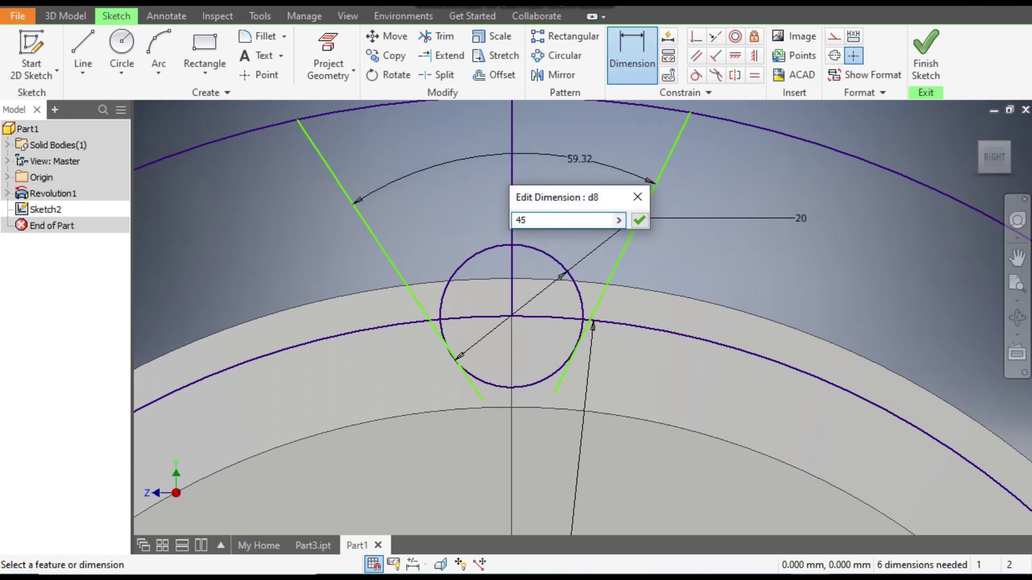
{"action": "key", "text": "Return"}
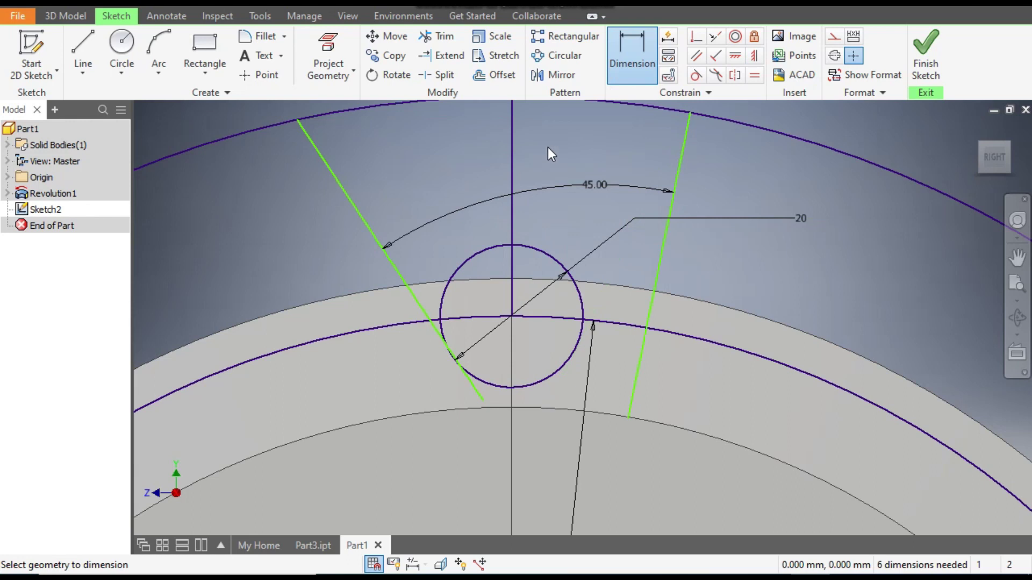
Step: Dimension the angle between the left slanted line and the vertical centre line to 45/2 degrees
{"action": "left_click", "coordinate": [366, 221]}
{"action": "left_click", "coordinate": [512, 165]}
{"action": "left_click", "coordinate": [470, 170]}
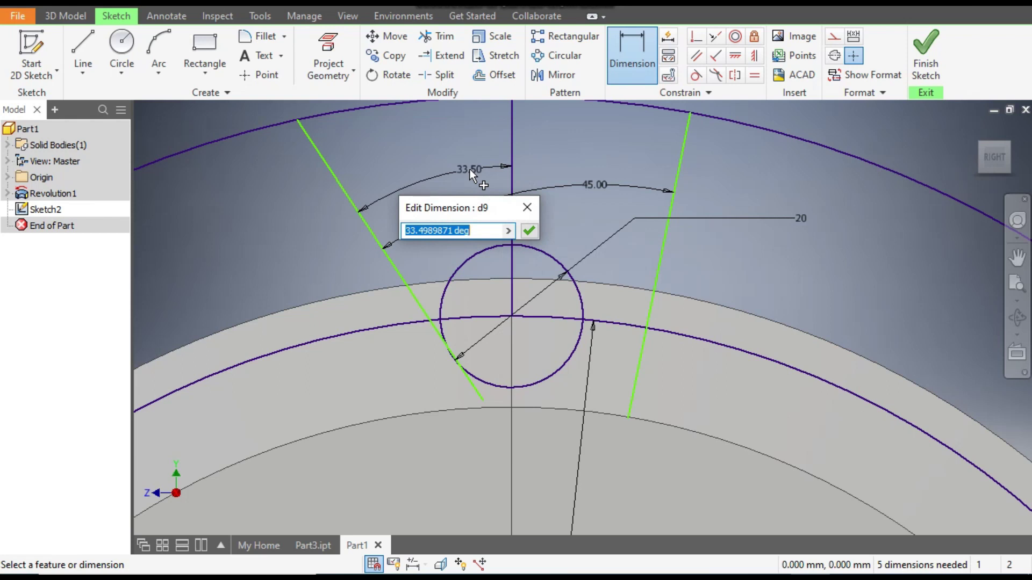
{"action": "type", "text": "45/2"}
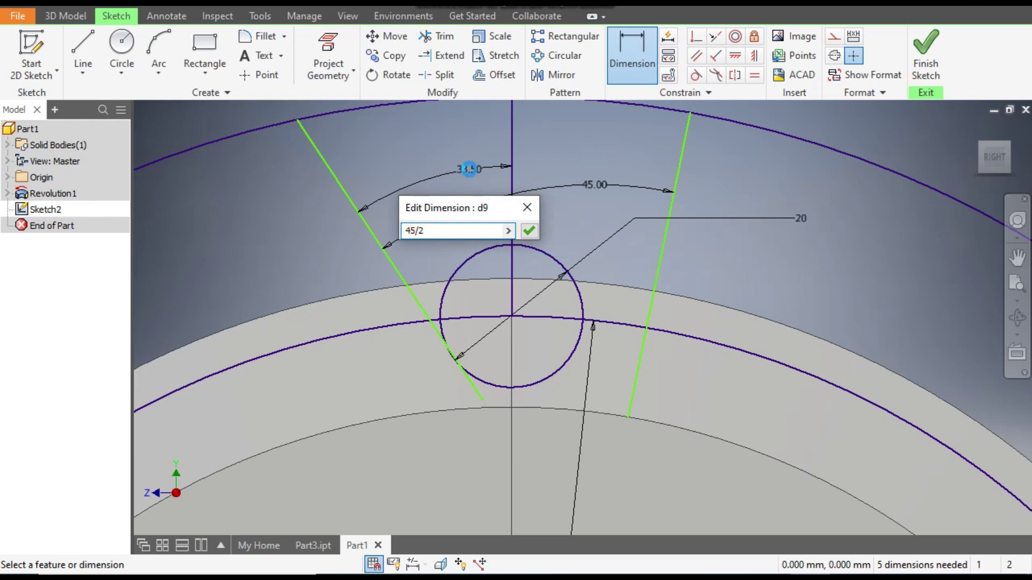
{"action": "key", "text": "Return"}
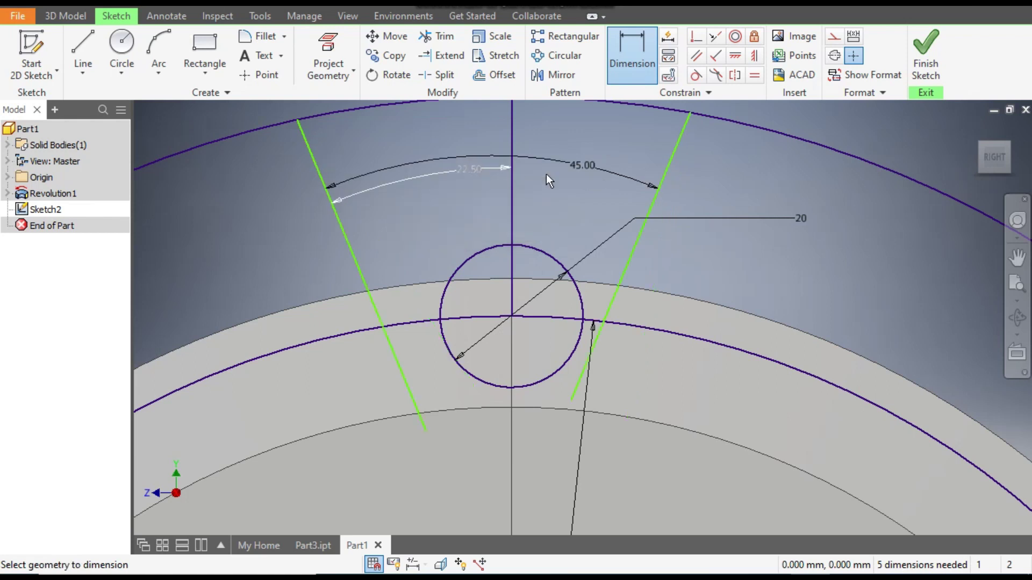
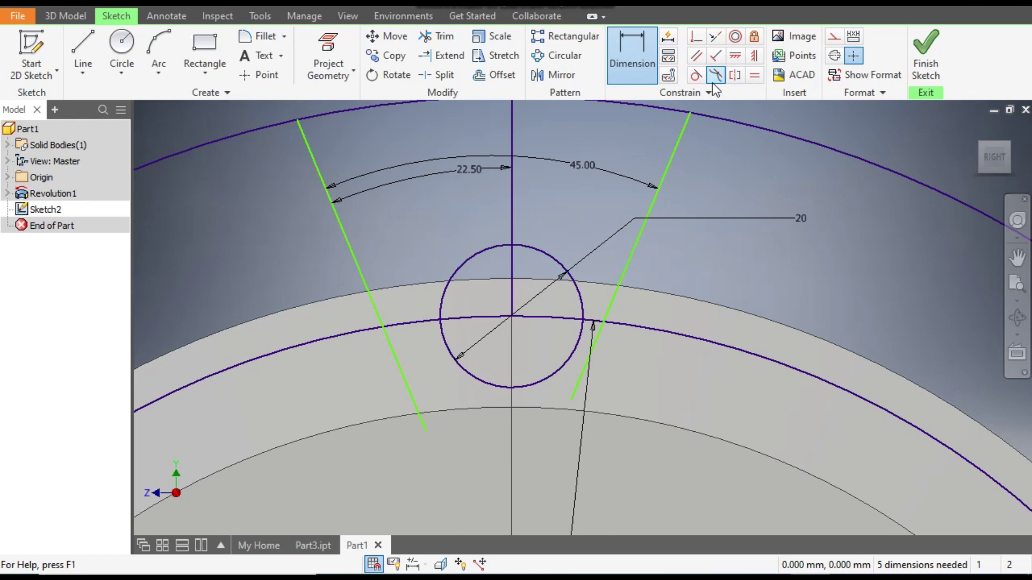
Step: Make the left and right slanted lines tangent to the 20 mm circle
{"action": "left_click", "coordinate": [696, 76]}
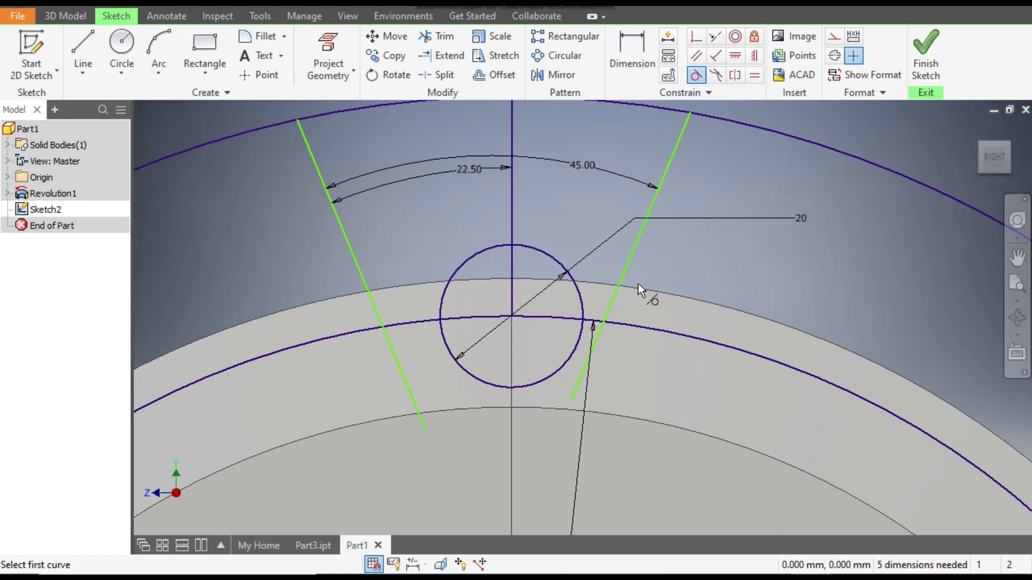
{"action": "left_click", "coordinate": [471, 382]}
{"action": "left_click", "coordinate": [413, 399]}
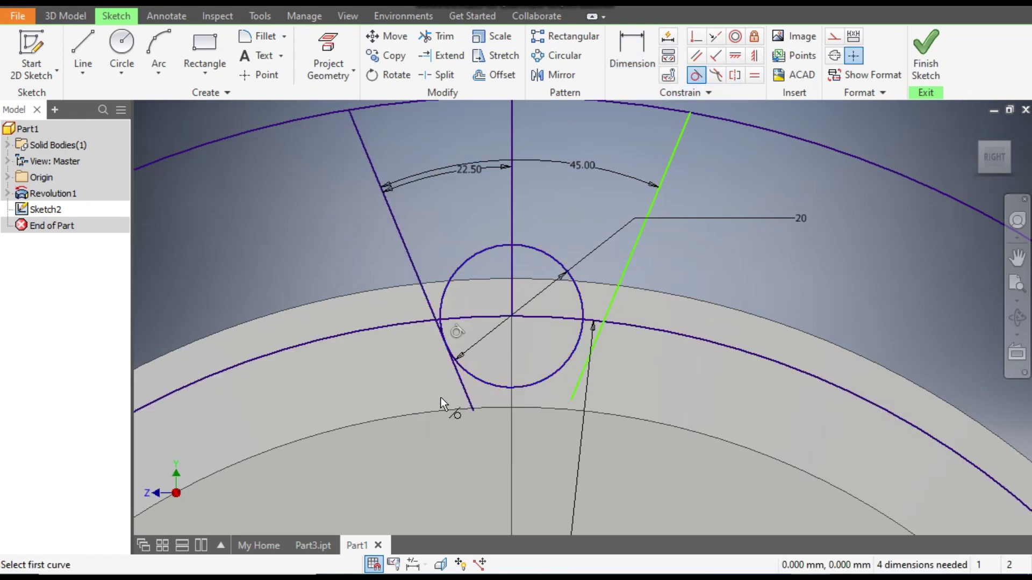
{"action": "left_click", "coordinate": [579, 291]}
{"action": "left_click", "coordinate": [622, 277]}
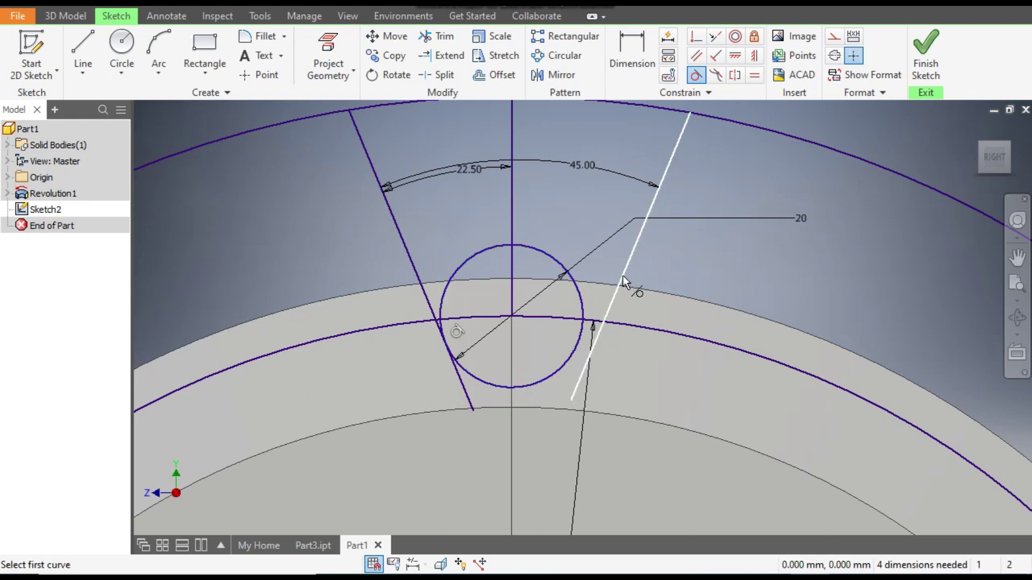
{"action": "left_click", "coordinate": [623, 276]}
{"action": "left_click", "coordinate": [681, 276]}
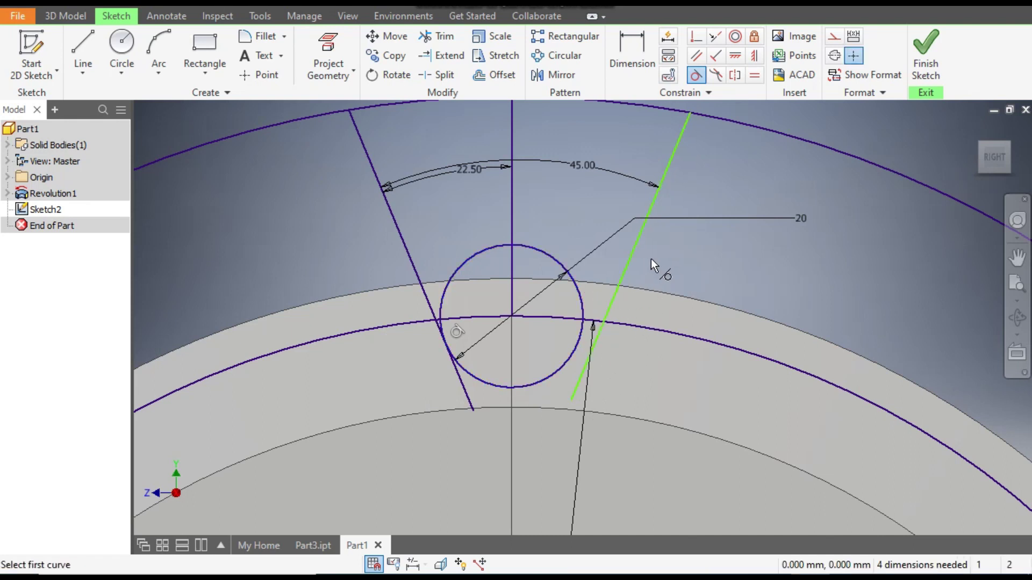
{"action": "left_click", "coordinate": [577, 292]}
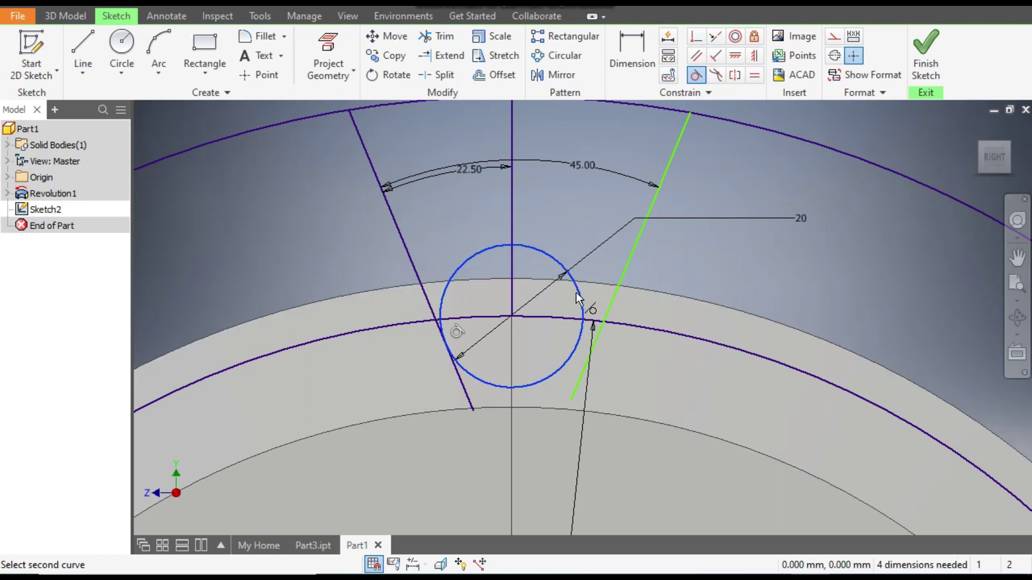
{"action": "left_click", "coordinate": [634, 248]}
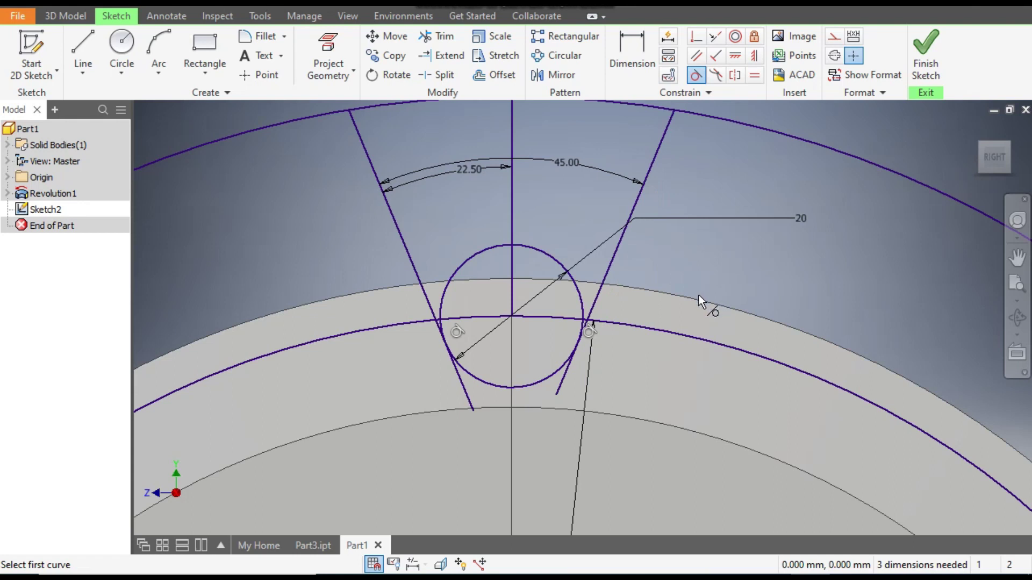
Step: Trim the slanted lines' lower ends and the 20 mm circle's upper part, keeping only the arc below the two tangent points
{"action": "left_click", "coordinate": [439, 37]}
{"action": "left_click_drag", "start_coordinate": [584, 382], "coordinate": [429, 396]}
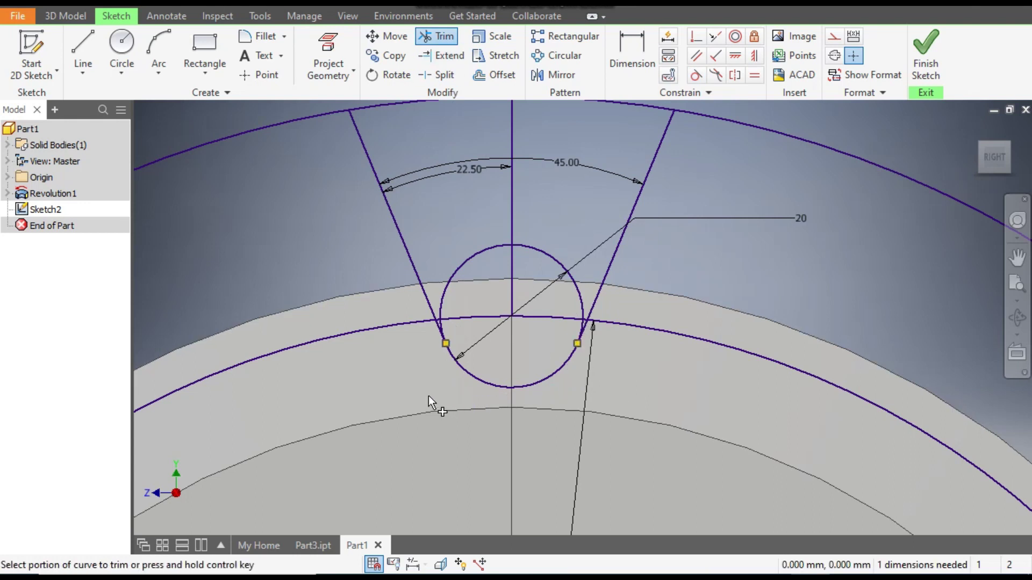
{"action": "mouse_move", "coordinate": [472, 224]}
{"action": "left_mouse_down"}
{"action": "mouse_move", "coordinate": [483, 271]}
{"action": "mouse_move", "coordinate": [575, 234]}
{"action": "mouse_move", "coordinate": [544, 273]}
{"action": "mouse_move", "coordinate": [567, 355]}
{"action": "left_mouse_up"}
{"action": "scroll", "coordinate": [567, 354], "scroll_direction": "up", "scroll_amount": 4}
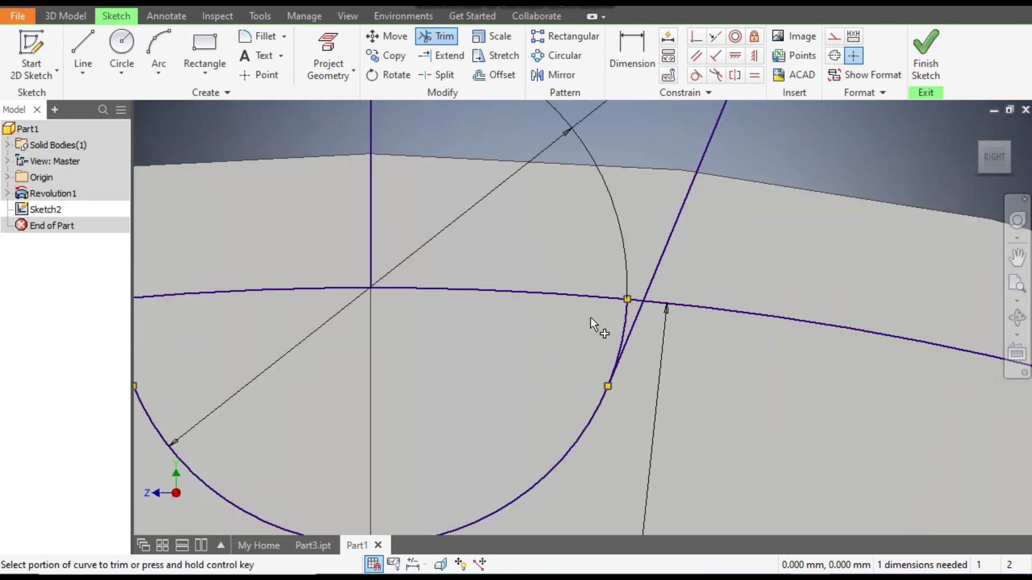
{"action": "mouse_move", "coordinate": [592, 319]}
{"action": "left_mouse_down"}
{"action": "mouse_move", "coordinate": [626, 312]}
{"action": "mouse_move", "coordinate": [549, 329]}
{"action": "left_mouse_up"}
{"action": "scroll", "coordinate": [549, 329], "scroll_direction": "down", "scroll_amount": 3}
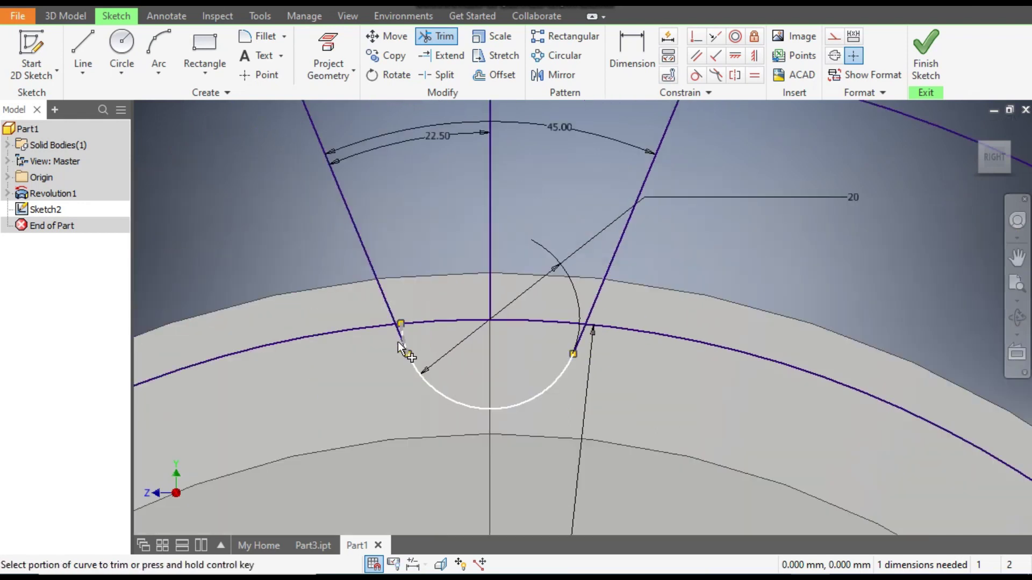
{"action": "scroll", "coordinate": [401, 350], "scroll_direction": "up", "scroll_amount": 3}
{"action": "left_click_drag", "start_coordinate": [408, 298], "coordinate": [440, 324]}
{"action": "scroll", "coordinate": [519, 357], "scroll_direction": "down", "scroll_amount": 4}
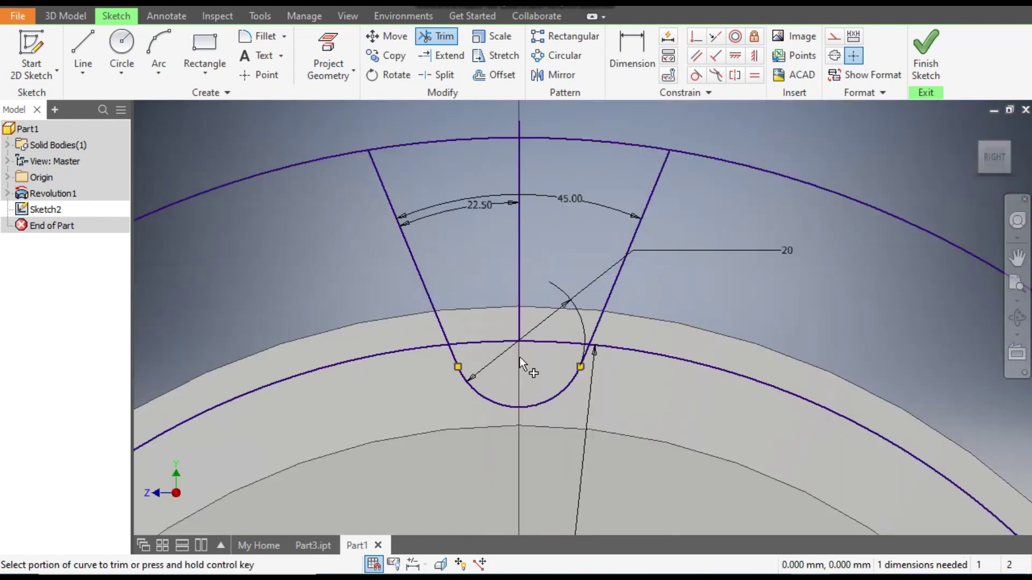
Step: Trim the 283 mm circle down to the short arc between the two slanted lines
{"action": "left_click_drag", "start_coordinate": [396, 279], "coordinate": [331, 214]}
{"action": "scroll", "coordinate": [618, 178], "scroll_direction": "down", "scroll_amount": 3}
{"action": "scroll", "coordinate": [620, 179], "scroll_direction": "down", "scroll_amount": 2}
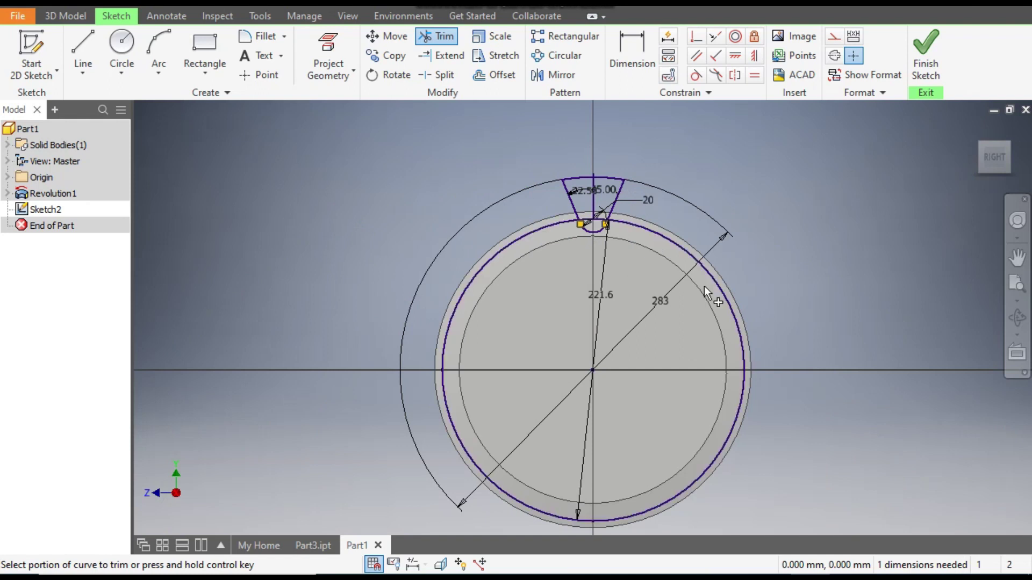
{"action": "scroll", "coordinate": [671, 232], "scroll_direction": "up", "scroll_amount": 5}
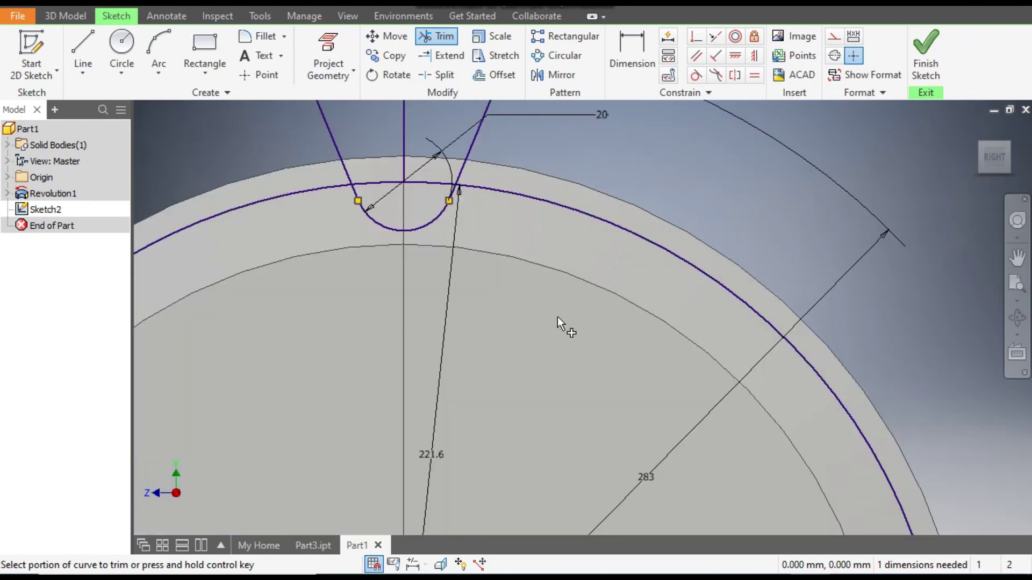
{"action": "scroll", "coordinate": [485, 243], "scroll_direction": "down", "scroll_amount": 4}
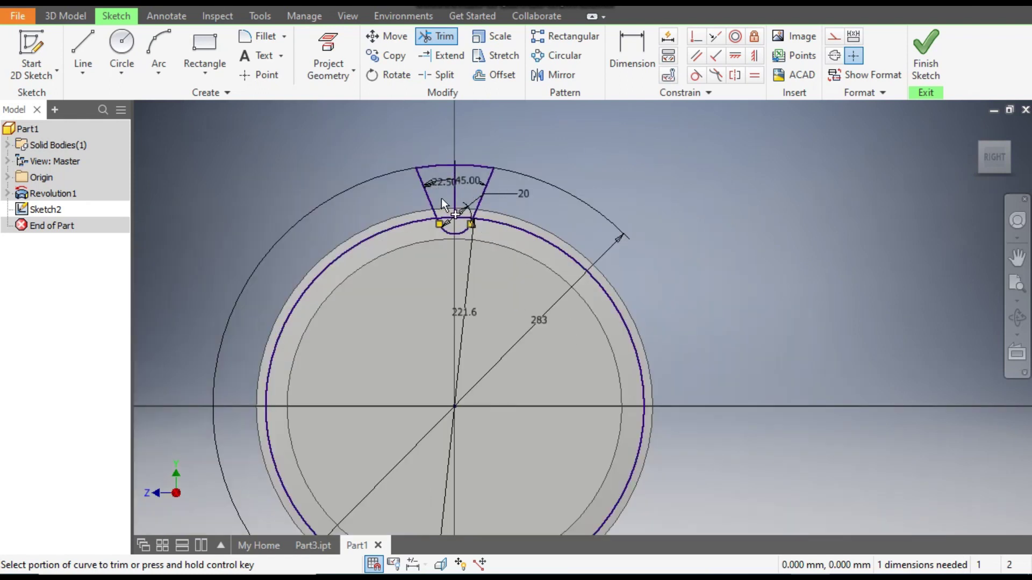
{"action": "scroll", "coordinate": [440, 198], "scroll_direction": "up", "scroll_amount": 4}
{"action": "key", "text": "Escape"}
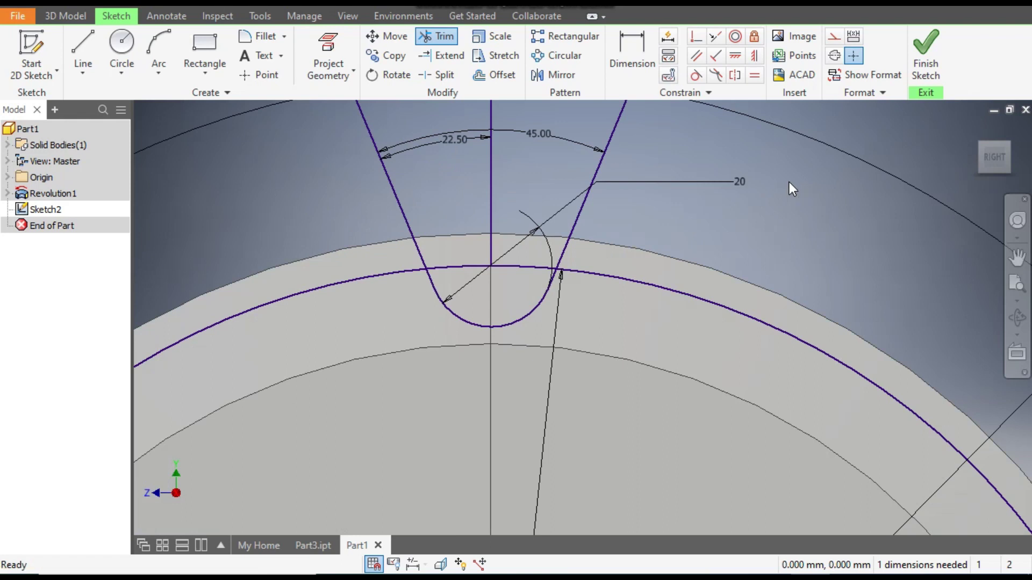
Step: Convert the 221.6 mm circle to construction geometry and finish the sketch
{"action": "scroll", "coordinate": [763, 204], "scroll_direction": "down", "scroll_amount": 5}
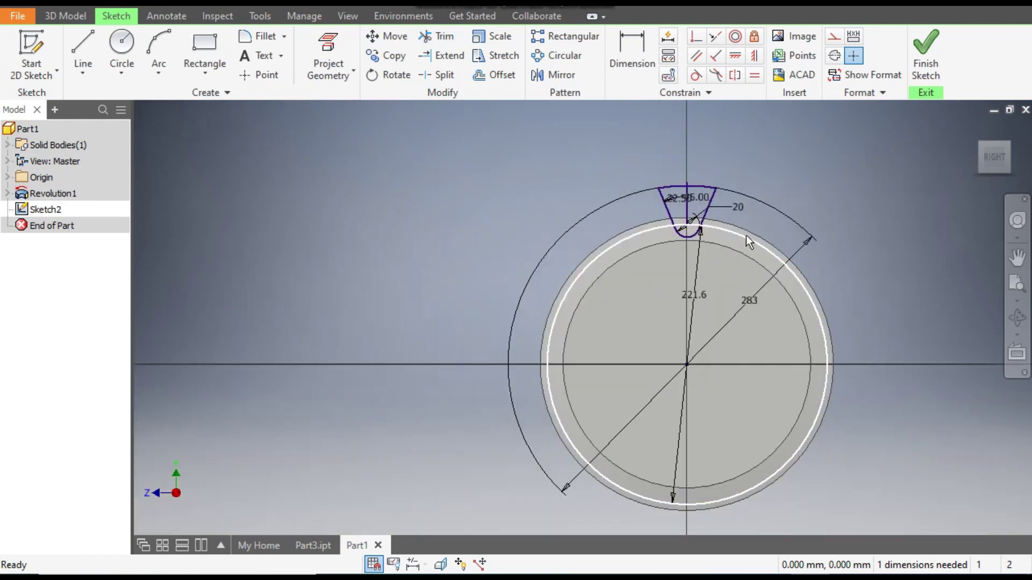
{"action": "left_click", "coordinate": [834, 39]}
{"action": "scroll", "coordinate": [756, 212], "scroll_direction": "up", "scroll_amount": 5}
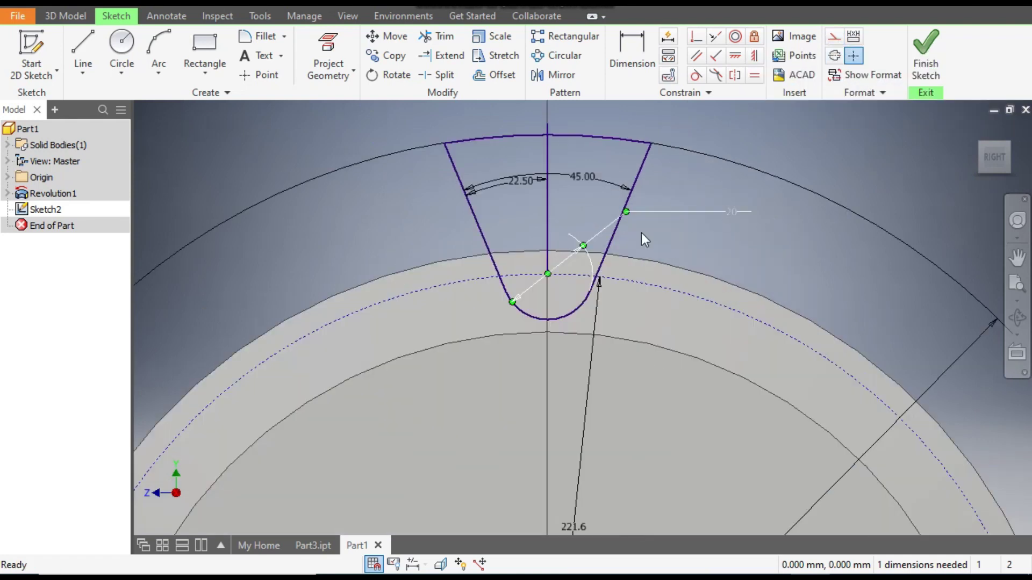
{"action": "scroll", "coordinate": [645, 236], "scroll_direction": "down", "scroll_amount": 2}
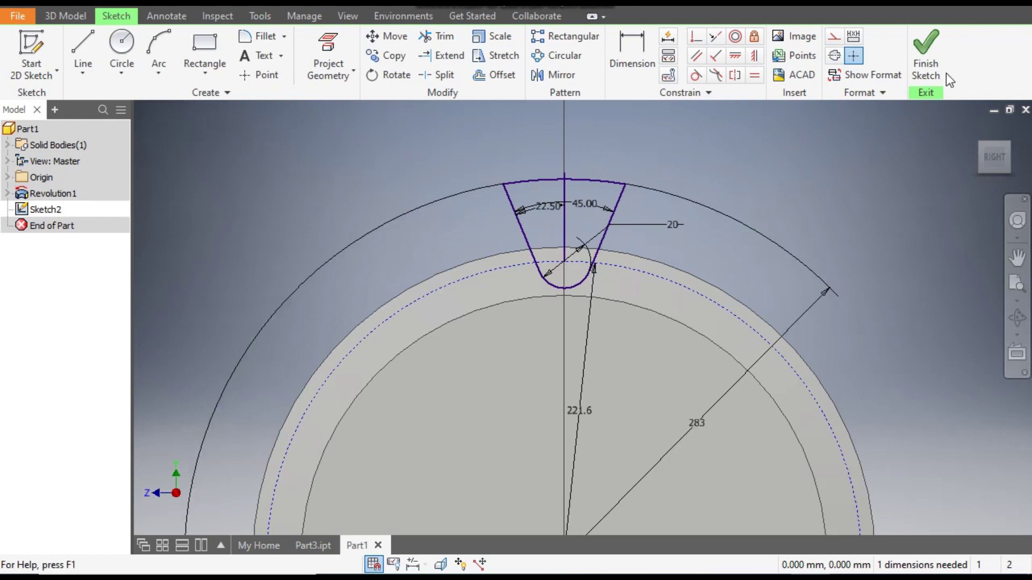
{"action": "left_click", "coordinate": [924, 50]}
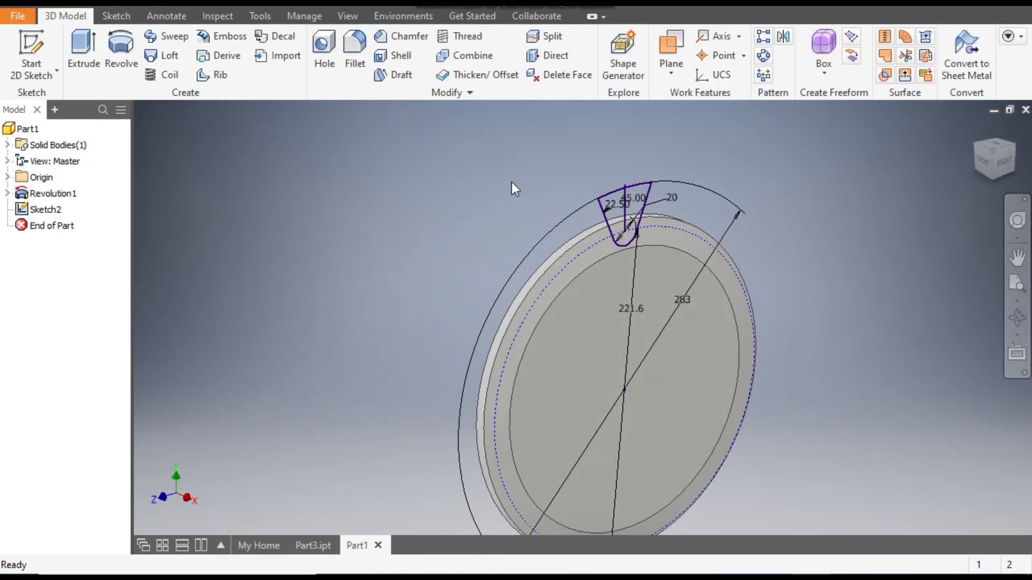
Step: Cut the tooth gap profile through the disc with an Extrude using the All extent
{"action": "left_click", "coordinate": [78, 46]}
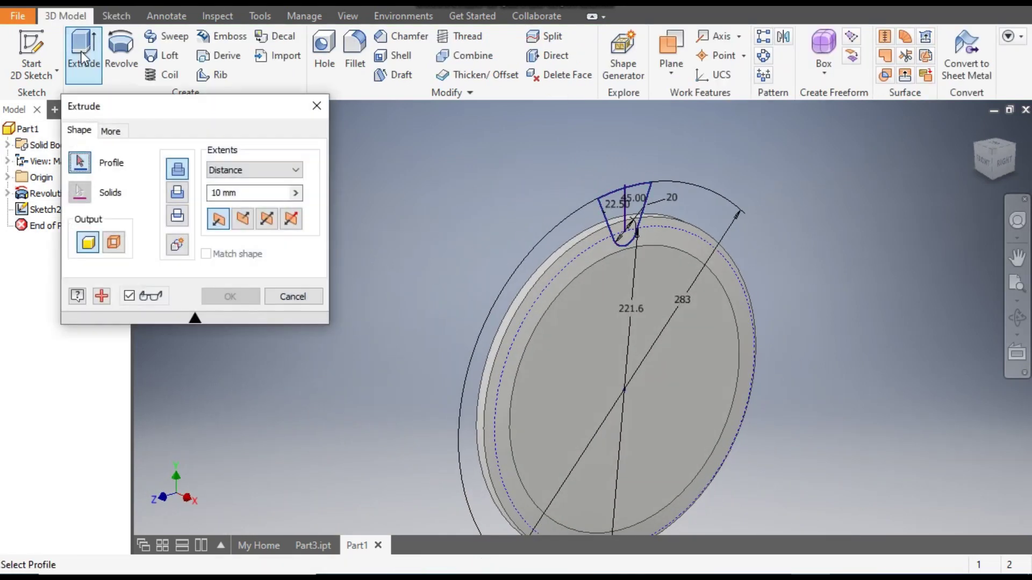
{"action": "left_click", "coordinate": [623, 207]}
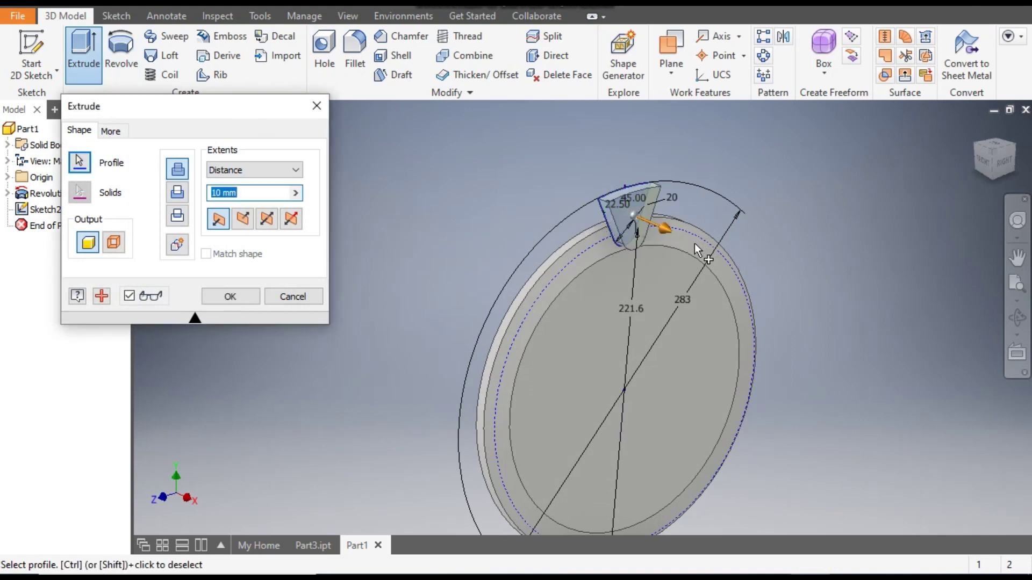
{"action": "left_click", "coordinate": [181, 196]}
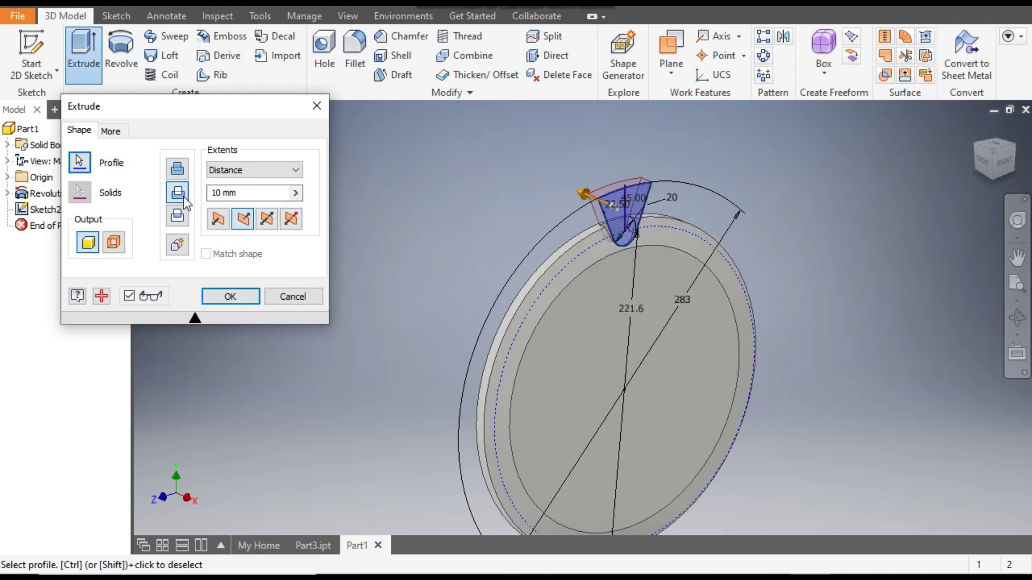
{"action": "left_click", "coordinate": [238, 171]}
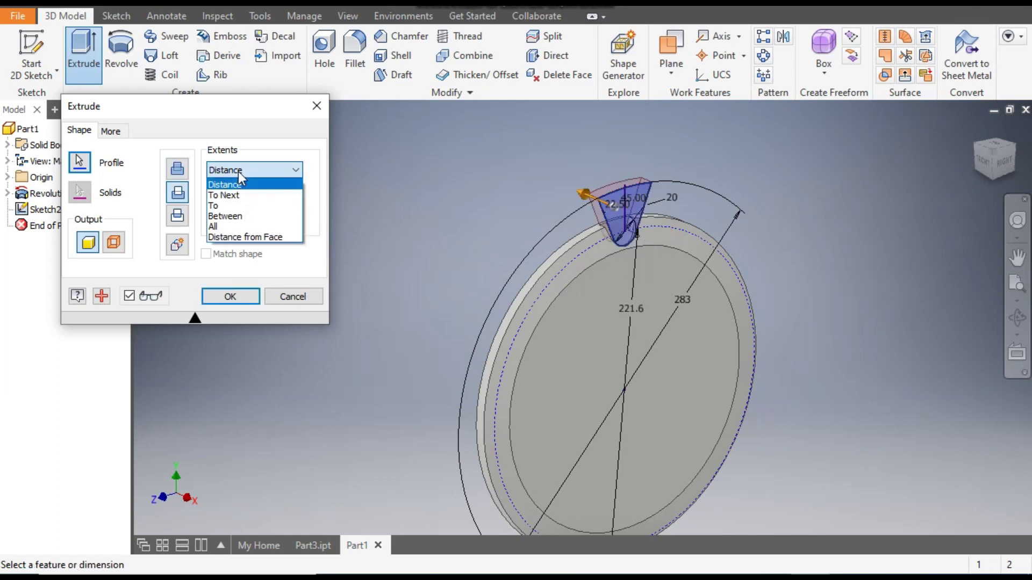
{"action": "left_click", "coordinate": [229, 226]}
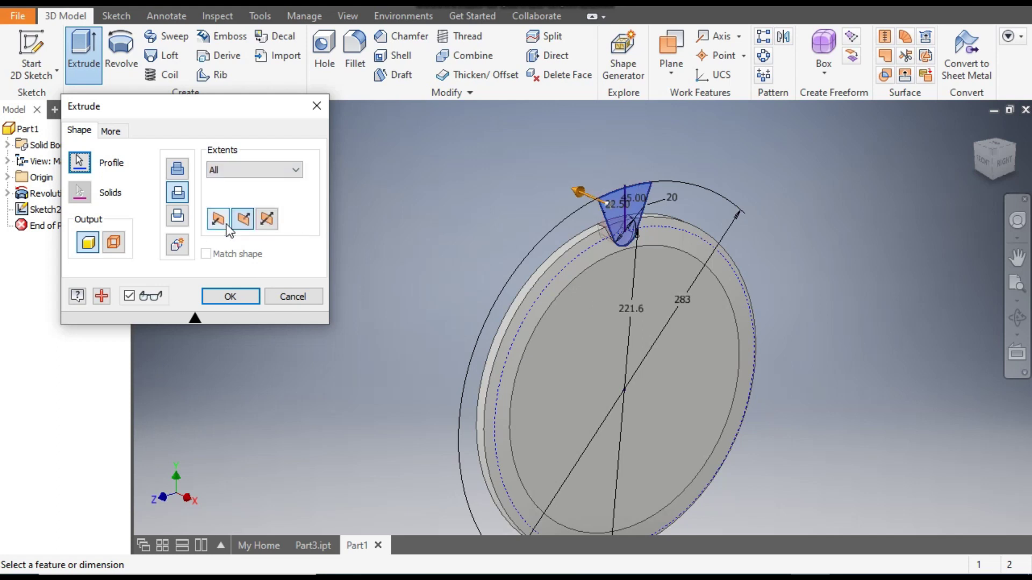
{"action": "scroll", "coordinate": [639, 253], "scroll_direction": "up", "scroll_amount": 4}
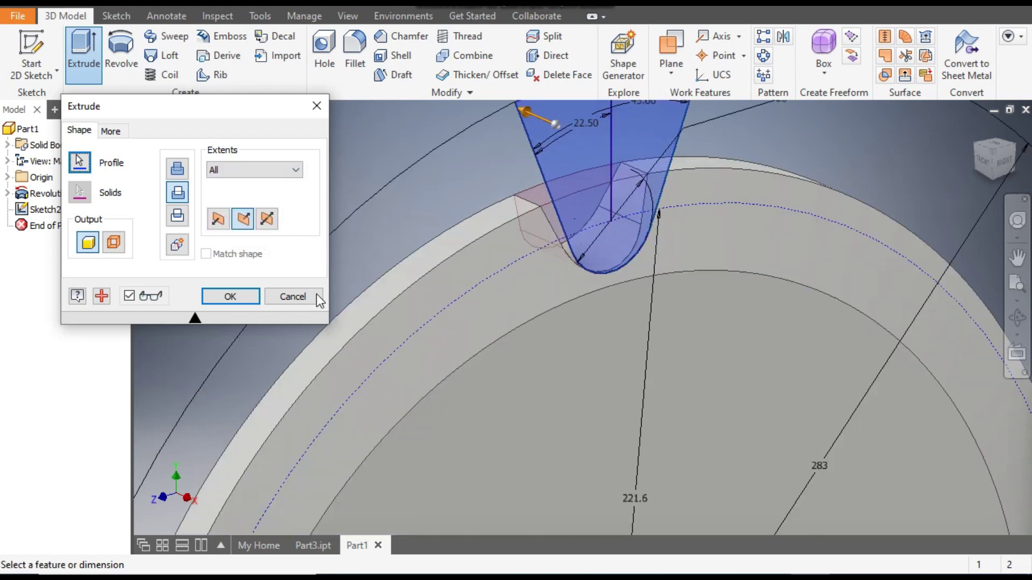
{"action": "left_click", "coordinate": [229, 298]}
{"action": "scroll", "coordinate": [305, 272], "scroll_direction": "down", "scroll_amount": 4}
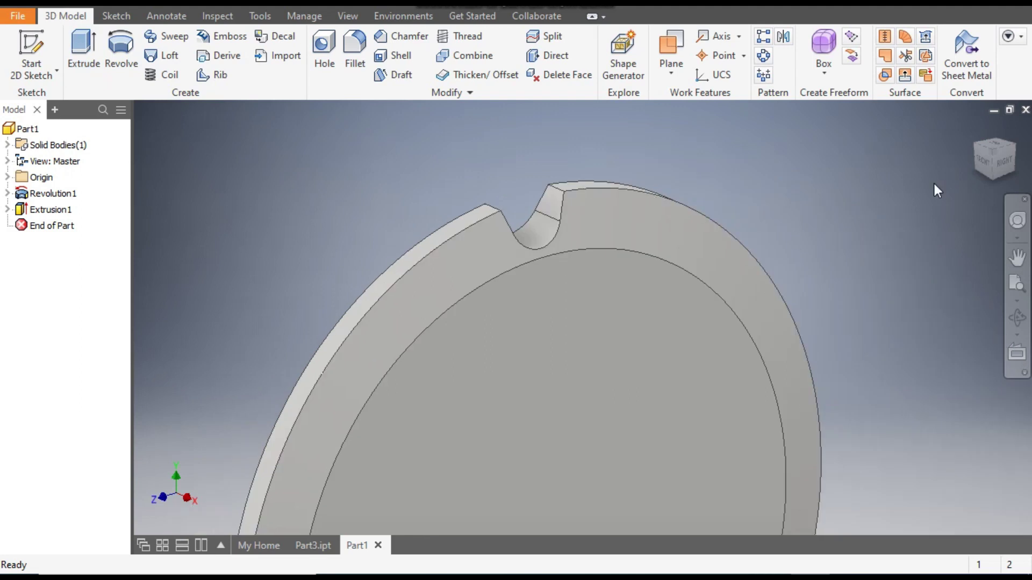
Step: Fillet the two outer corner edges of the tooth gap with a 2 mm radius
{"action": "scroll", "coordinate": [762, 233], "scroll_direction": "down", "scroll_amount": 3}
{"action": "middle_click_drag", "start_coordinate": [762, 232], "coordinate": [572, 195], "text": "shift"}
{"action": "scroll", "coordinate": [588, 197], "scroll_direction": "up", "scroll_amount": 5}
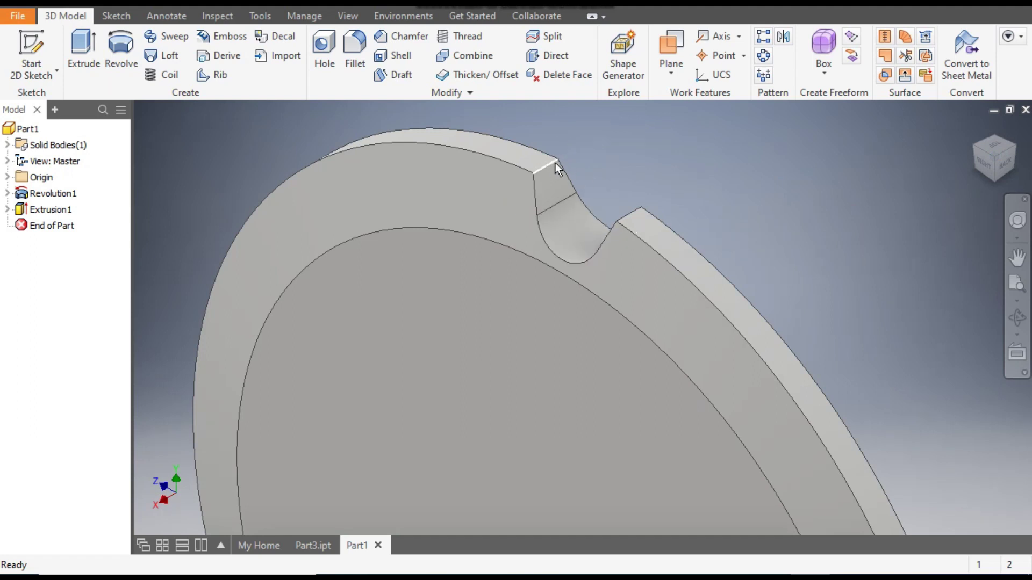
{"action": "left_click", "coordinate": [356, 61]}
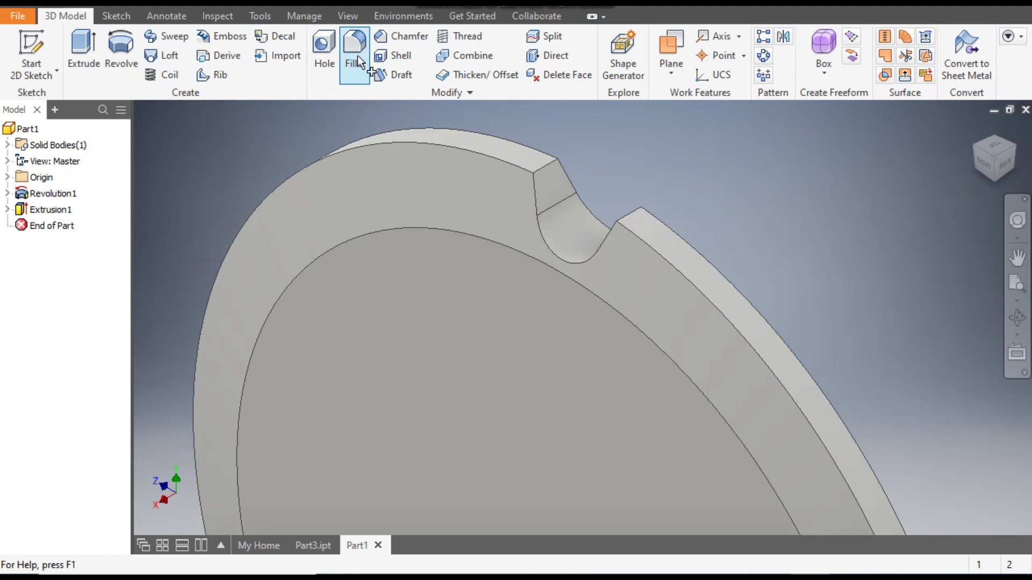
{"action": "scroll", "coordinate": [613, 172], "scroll_direction": "down", "scroll_amount": 2}
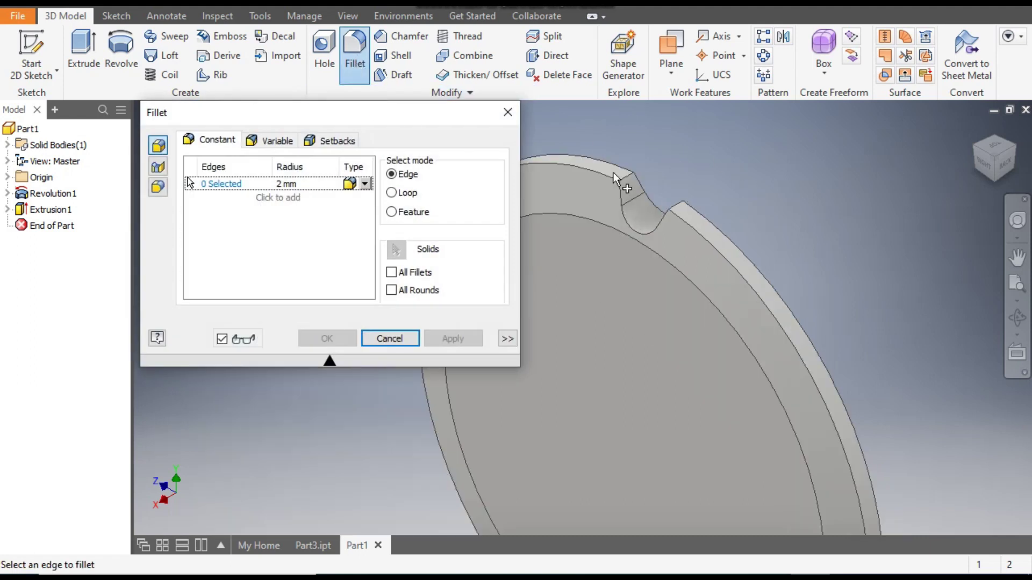
{"action": "left_click", "coordinate": [653, 179]}
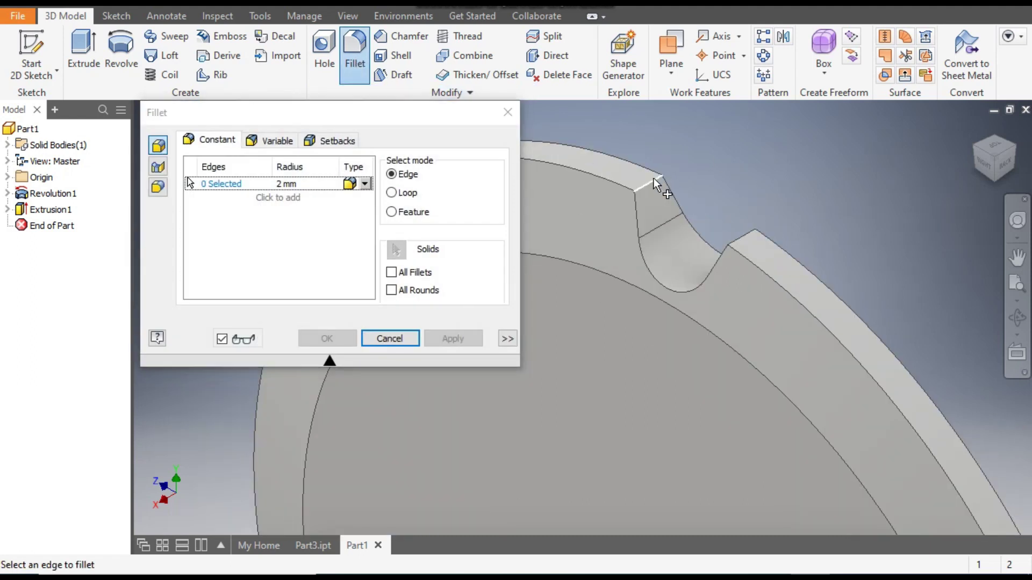
{"action": "left_click", "coordinate": [653, 178]}
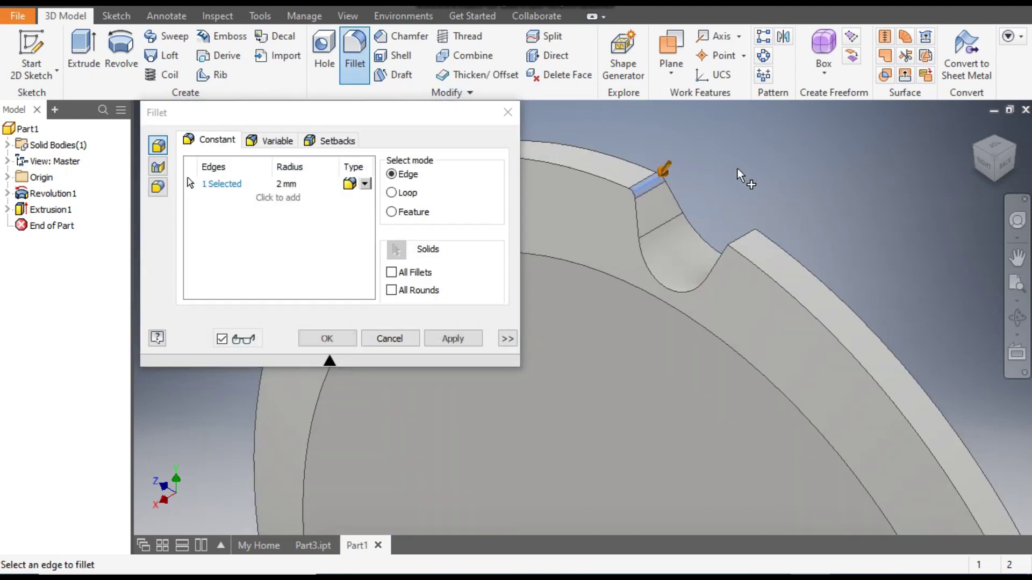
{"action": "left_click", "coordinate": [958, 161]}
{"action": "scroll", "coordinate": [591, 204], "scroll_direction": "down", "scroll_amount": 3}
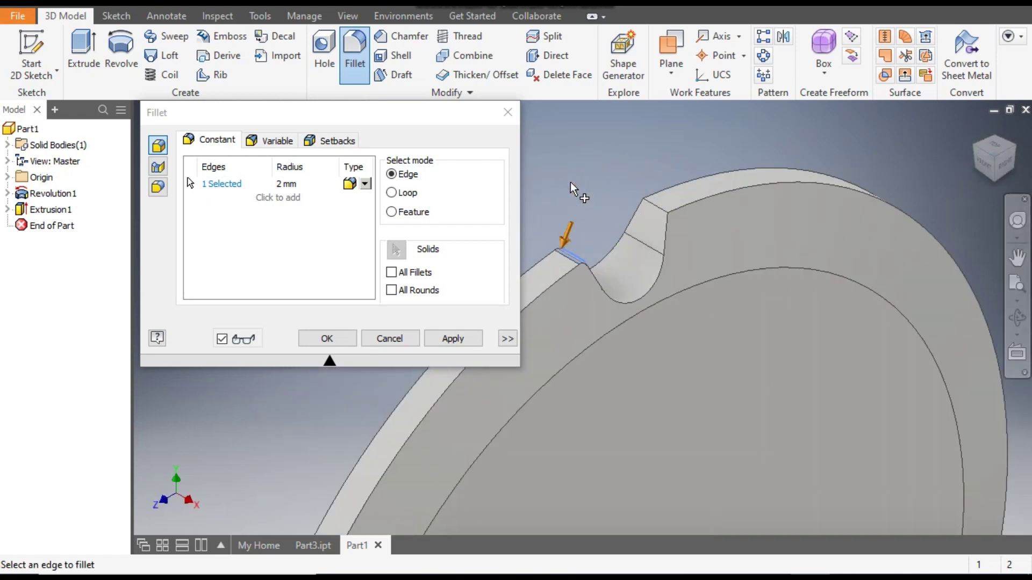
{"action": "left_click", "coordinate": [652, 204]}
{"action": "left_click", "coordinate": [349, 341]}
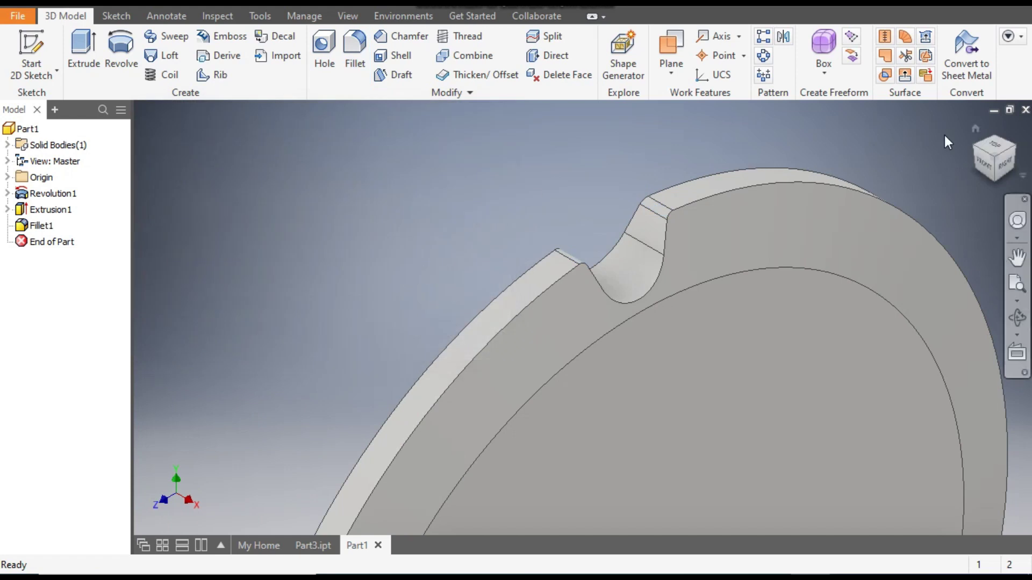
{"action": "scroll", "coordinate": [549, 215], "scroll_direction": "down", "scroll_amount": 5}
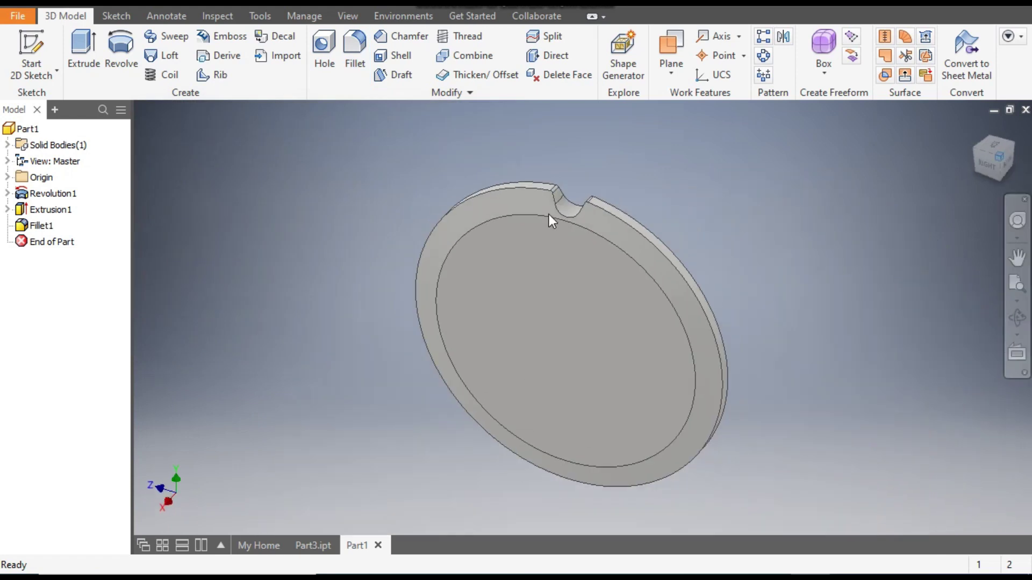
{"action": "middle_click_drag", "start_coordinate": [549, 215], "coordinate": [592, 201], "text": "shift"}
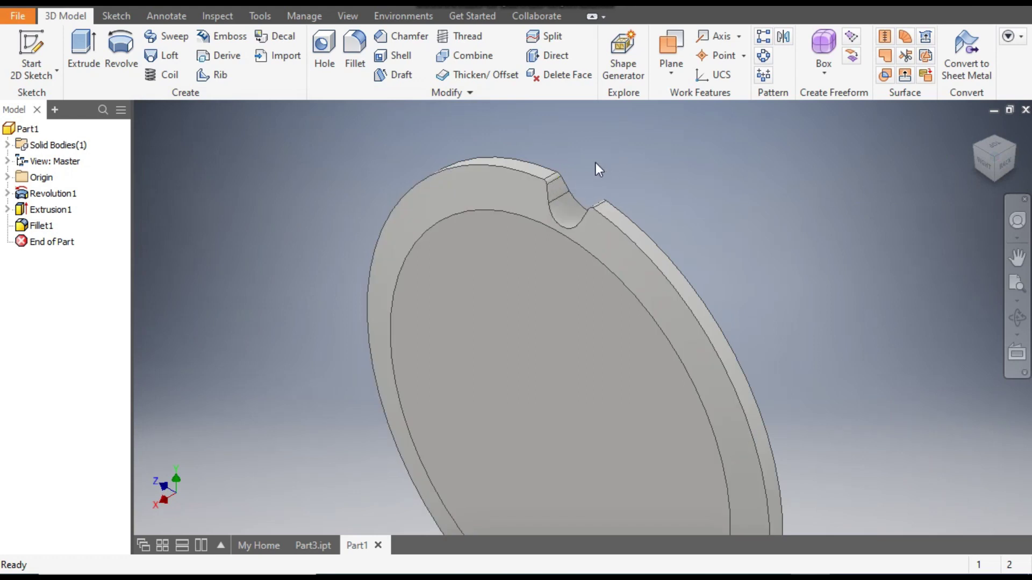
Step: Circular-pattern the tooth gap cut and its fillet around the disc's central axis, with 21 occurrences over 360 degrees
{"action": "left_click", "coordinate": [763, 56]}
{"action": "left_click", "coordinate": [568, 202]}
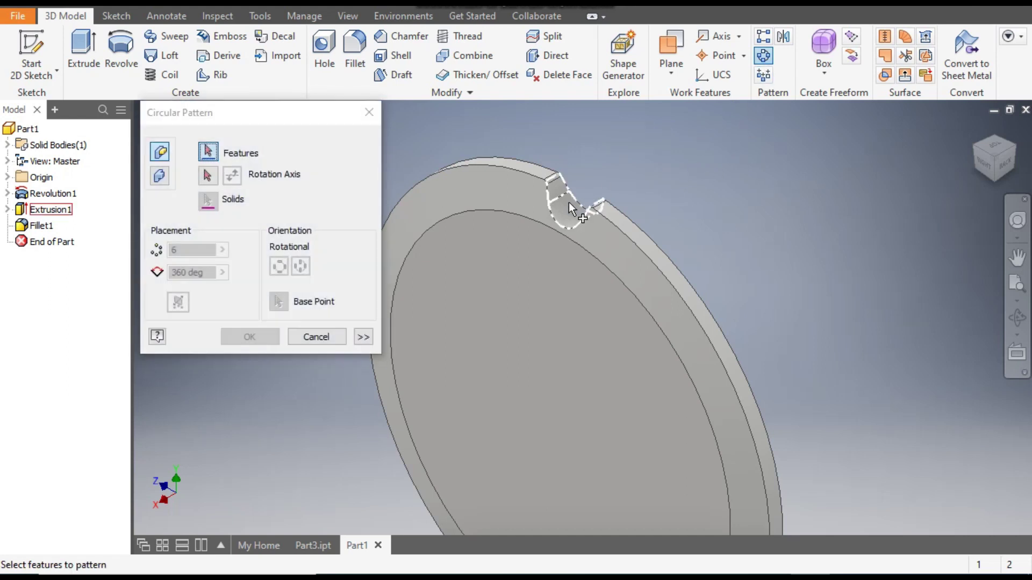
{"action": "left_click", "coordinate": [43, 228]}
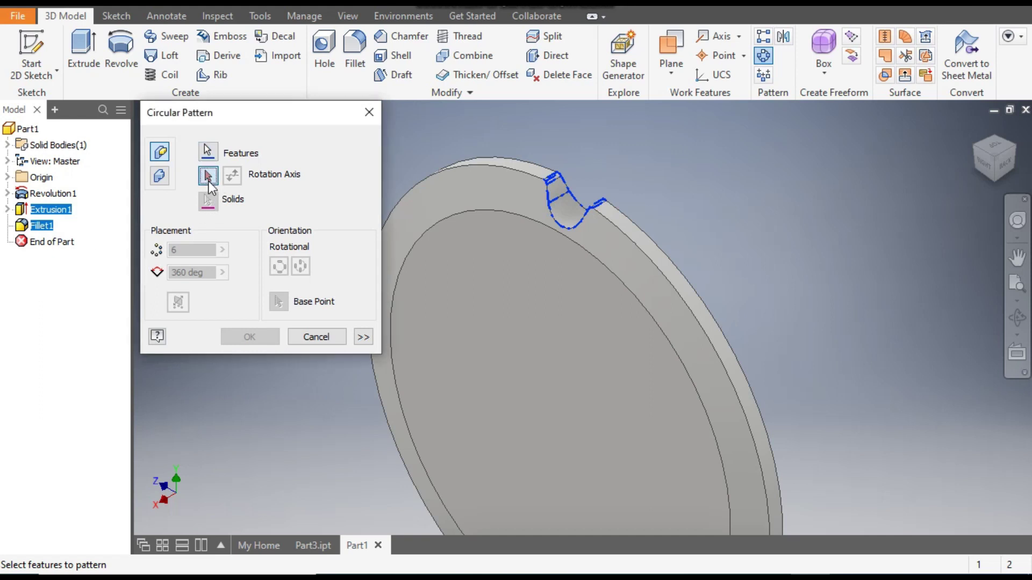
{"action": "left_click", "coordinate": [209, 176]}
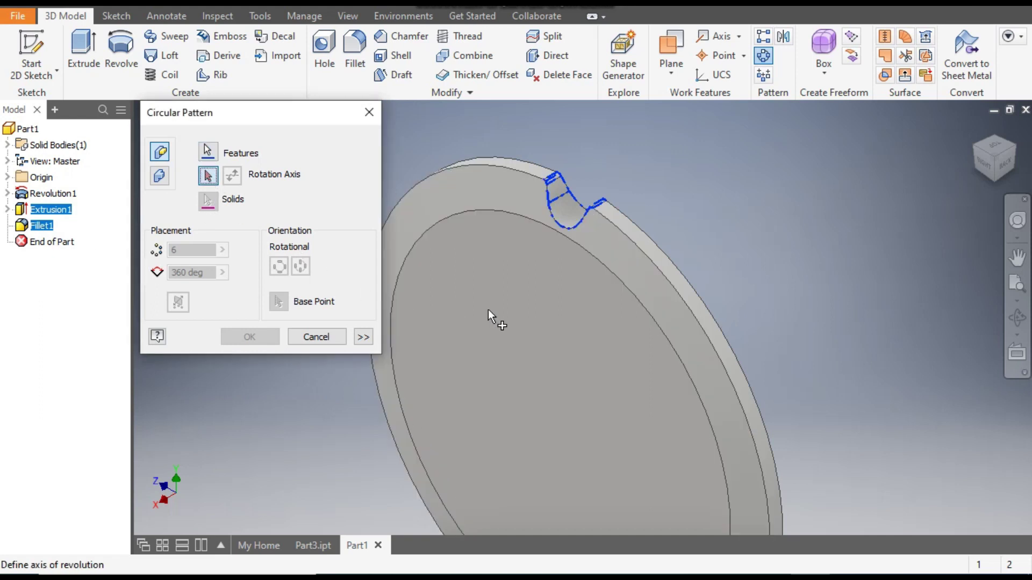
{"action": "left_click", "coordinate": [633, 240]}
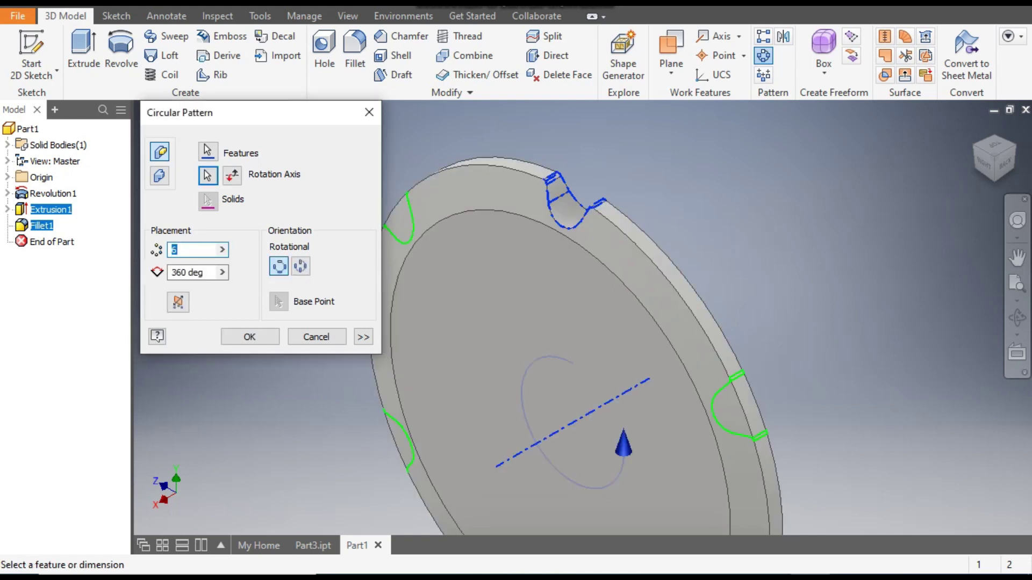
{"action": "type", "text": "21"}
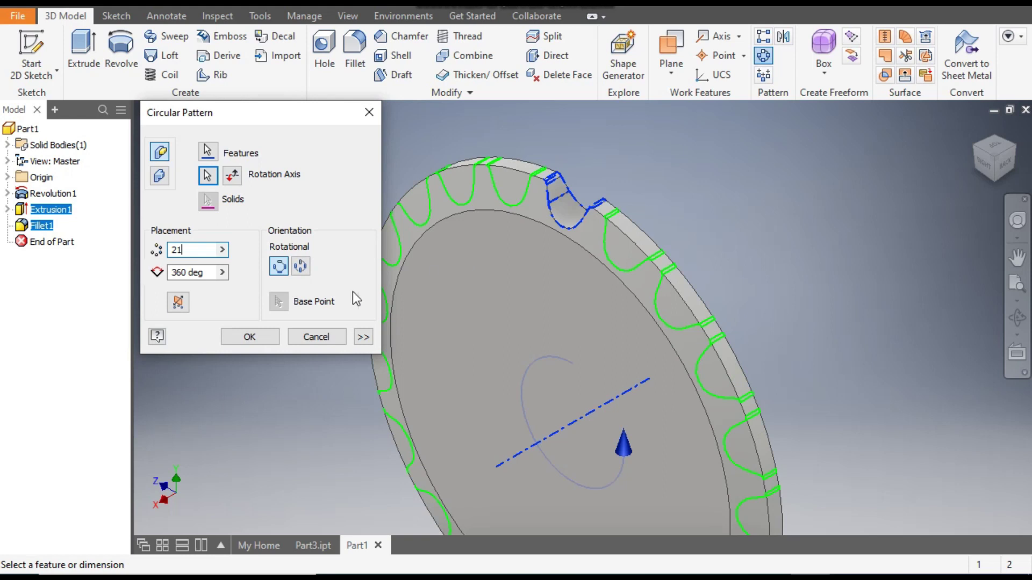
{"action": "left_click", "coordinate": [249, 337]}
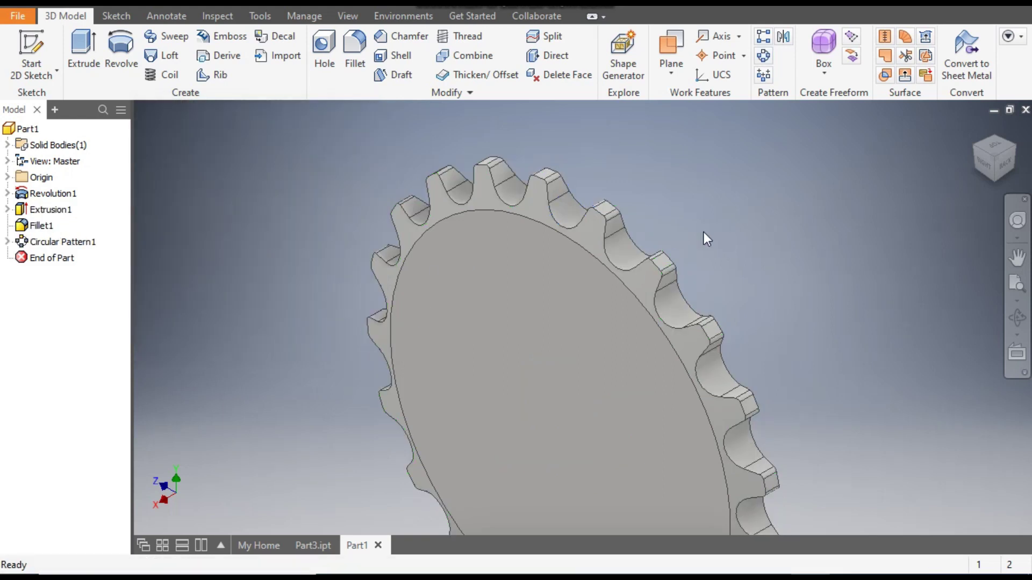
Step: Create a sketch on the disc's flat circular face and draw a 50 mm diameter circle centred on the origin
{"action": "scroll", "coordinate": [704, 232], "scroll_direction": "down", "scroll_amount": 2}
{"action": "middle_click_drag", "start_coordinate": [728, 285], "coordinate": [644, 243]}
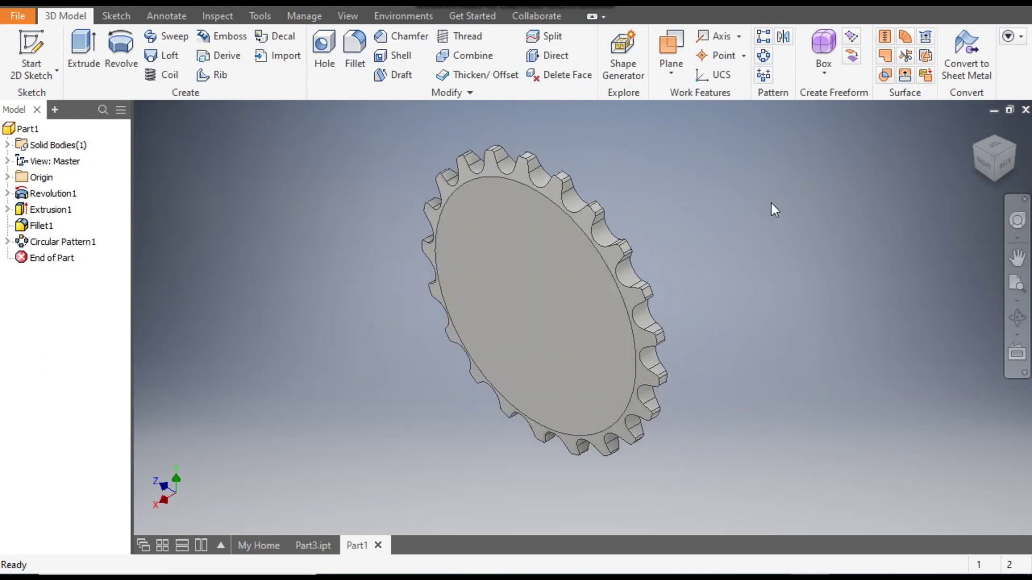
{"action": "left_click", "coordinate": [510, 272]}
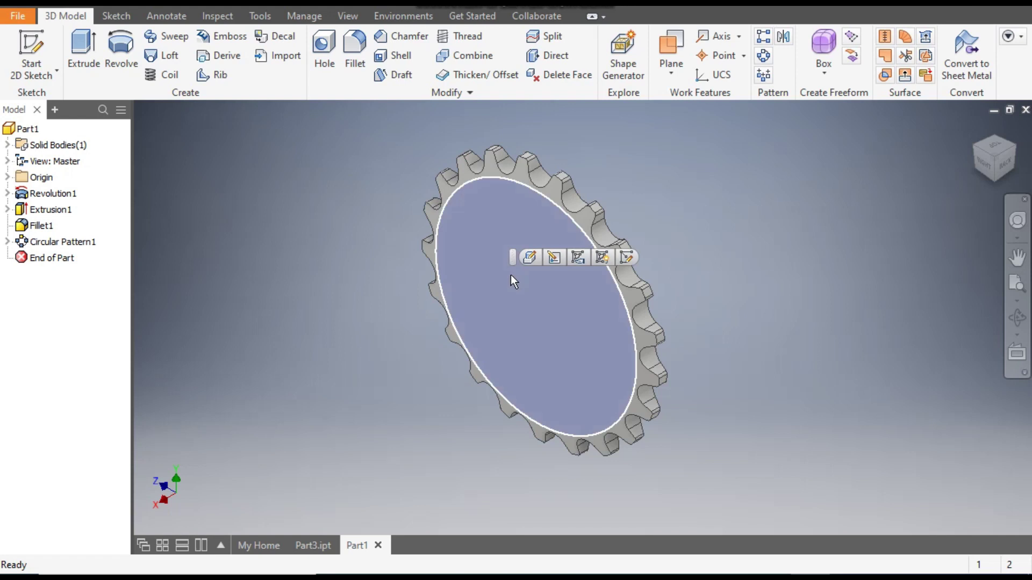
{"action": "left_click", "coordinate": [626, 258]}
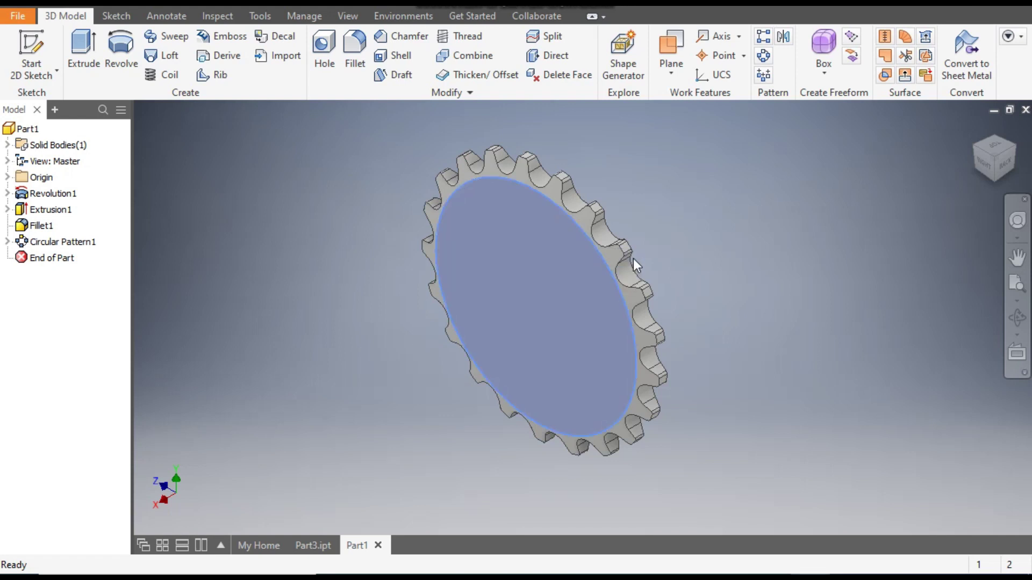
{"action": "left_click", "coordinate": [315, 546]}
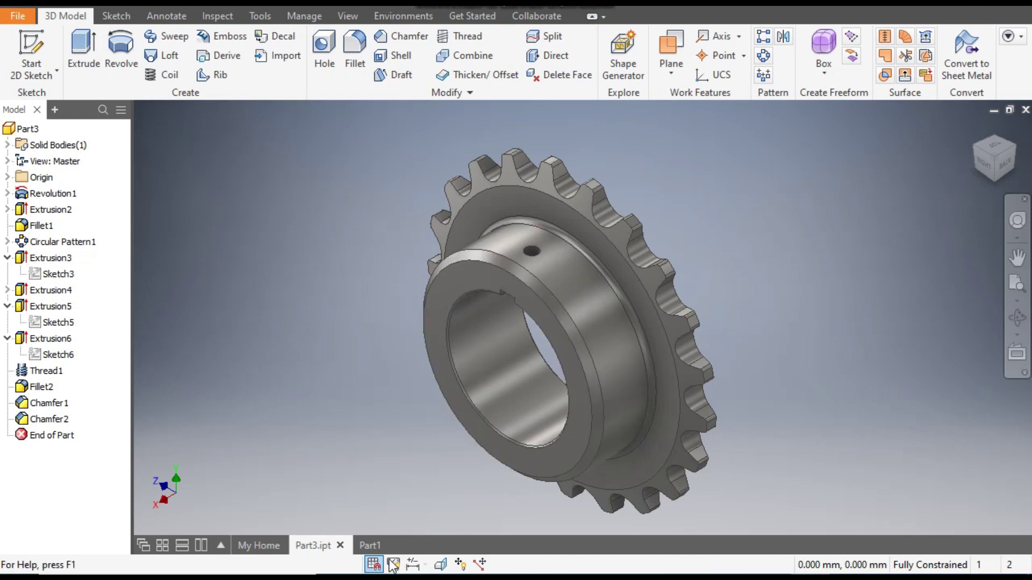
{"action": "left_click", "coordinate": [370, 545]}
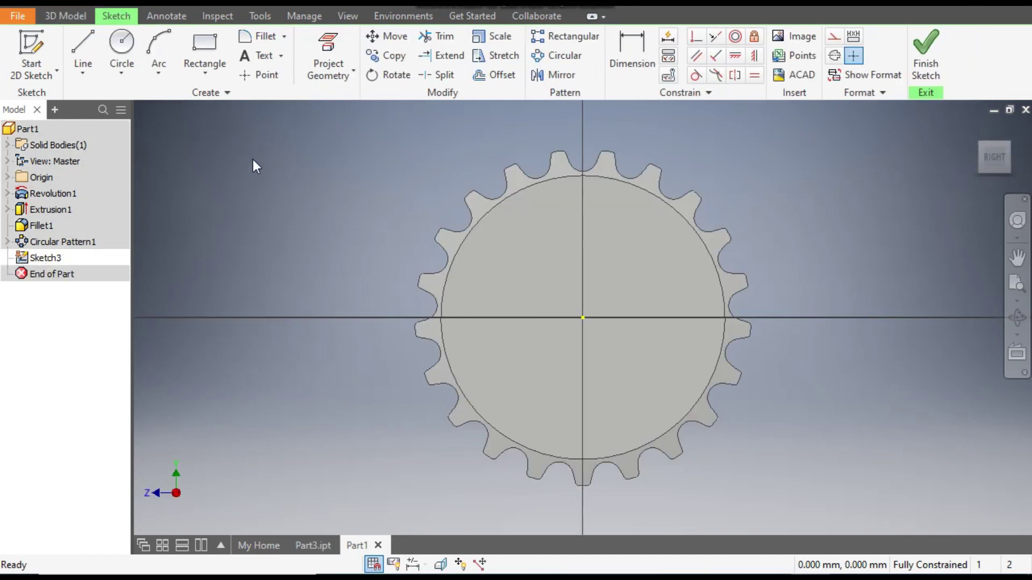
{"action": "left_click", "coordinate": [124, 51]}
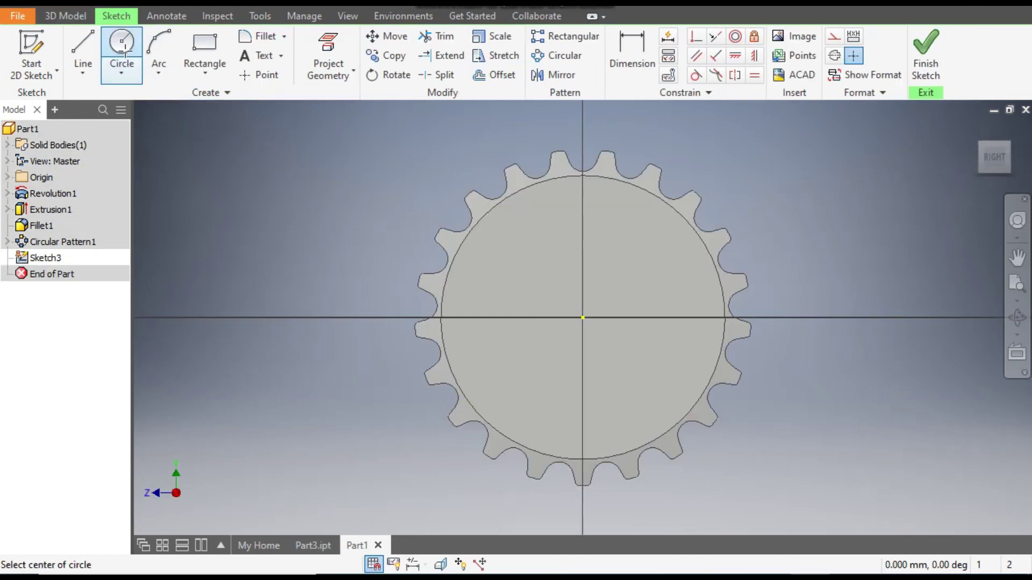
{"action": "left_click", "coordinate": [583, 317]}
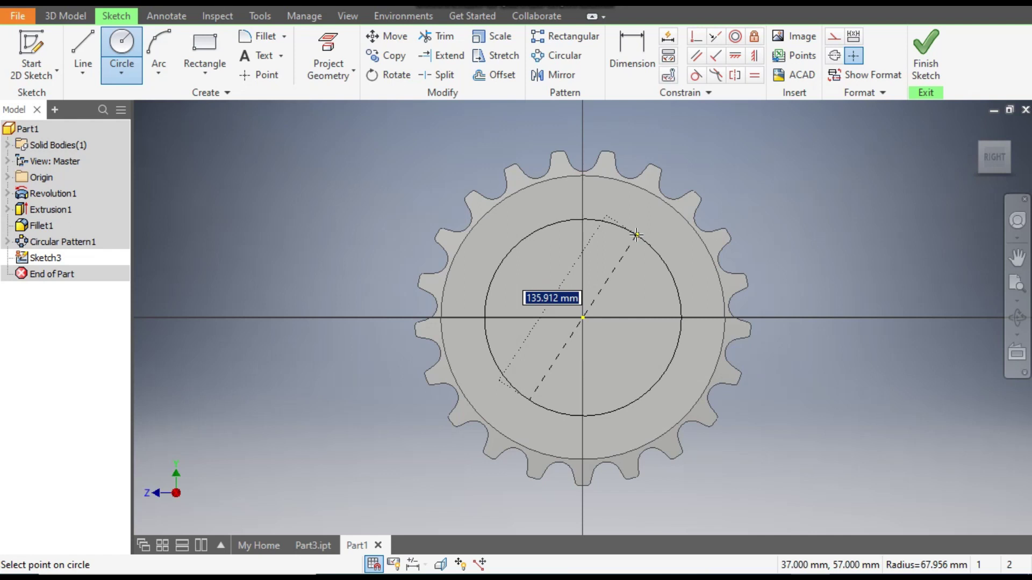
{"action": "type", "text": "50"}
{"action": "key", "text": "Return"}
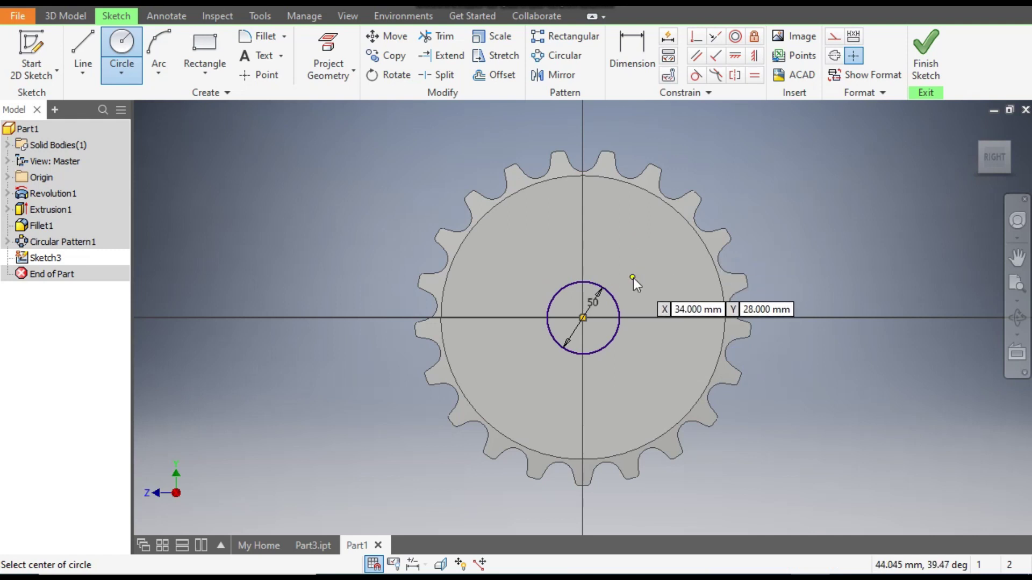
{"action": "key", "text": "Escape"}
Step: Set the circle's diameter to 150 mm and finish the sketch
{"action": "double_click", "coordinate": [591, 303]}
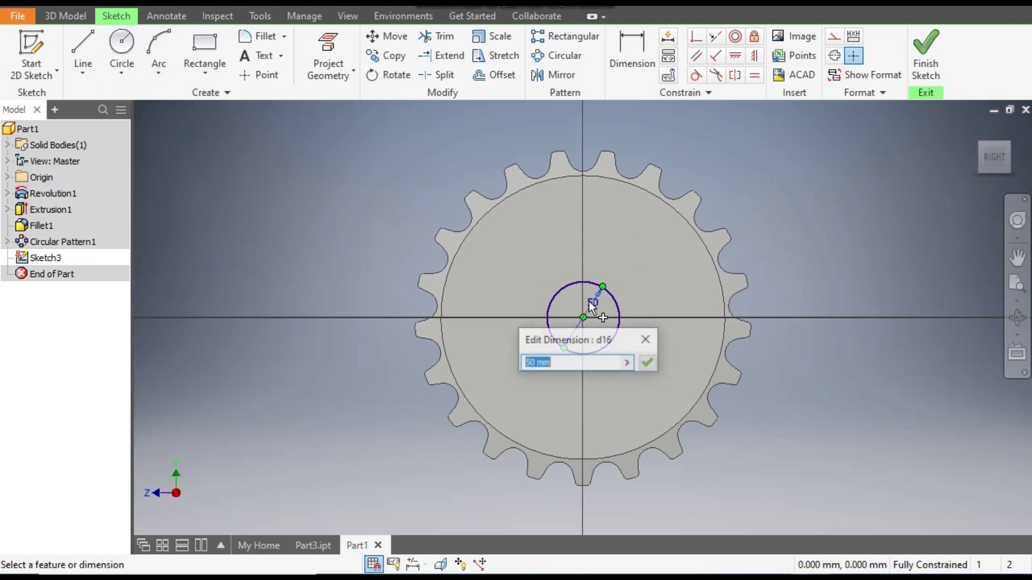
{"action": "type", "text": "150"}
{"action": "key", "text": "Return"}
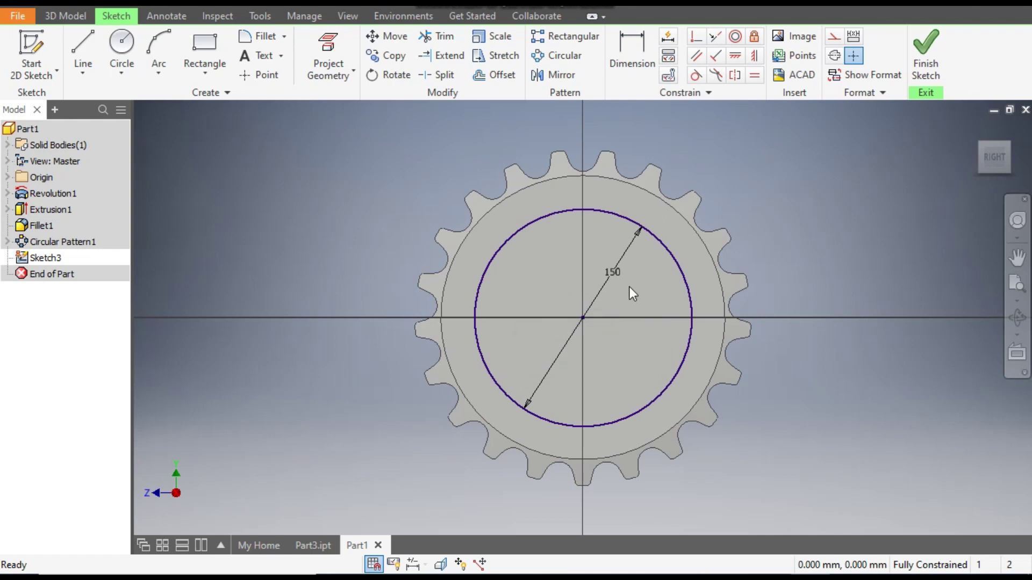
{"action": "left_click", "coordinate": [927, 56]}
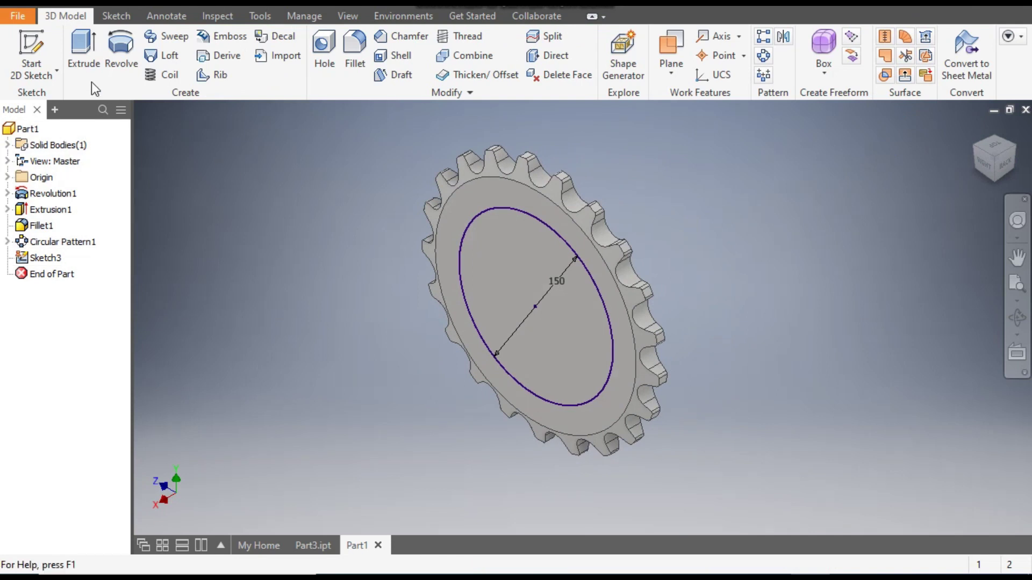
Step: Extrude the 150 mm circle 45 mm outward from the disc face as a joined hub
{"action": "left_click", "coordinate": [87, 64]}
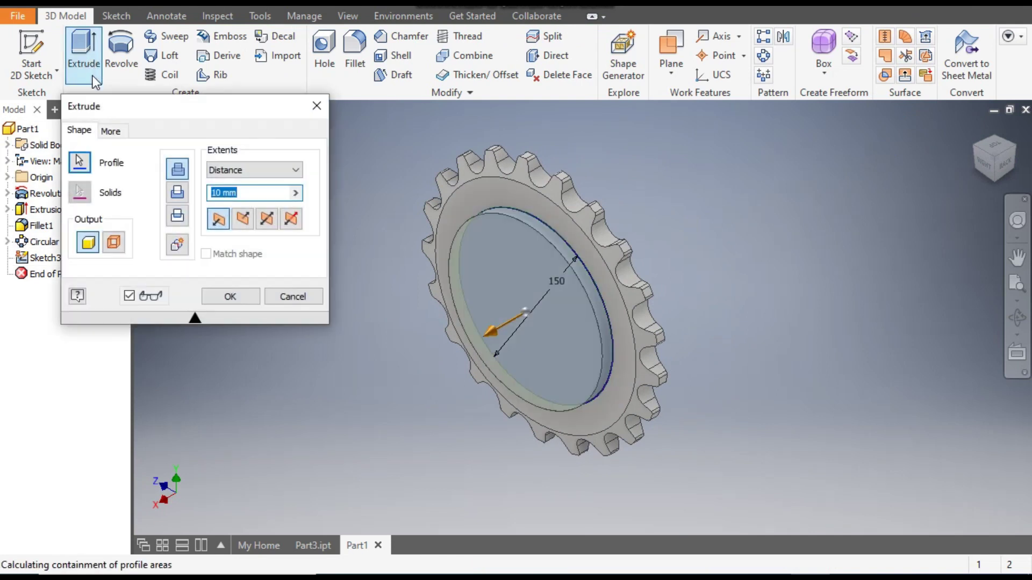
{"action": "type", "text": "45"}
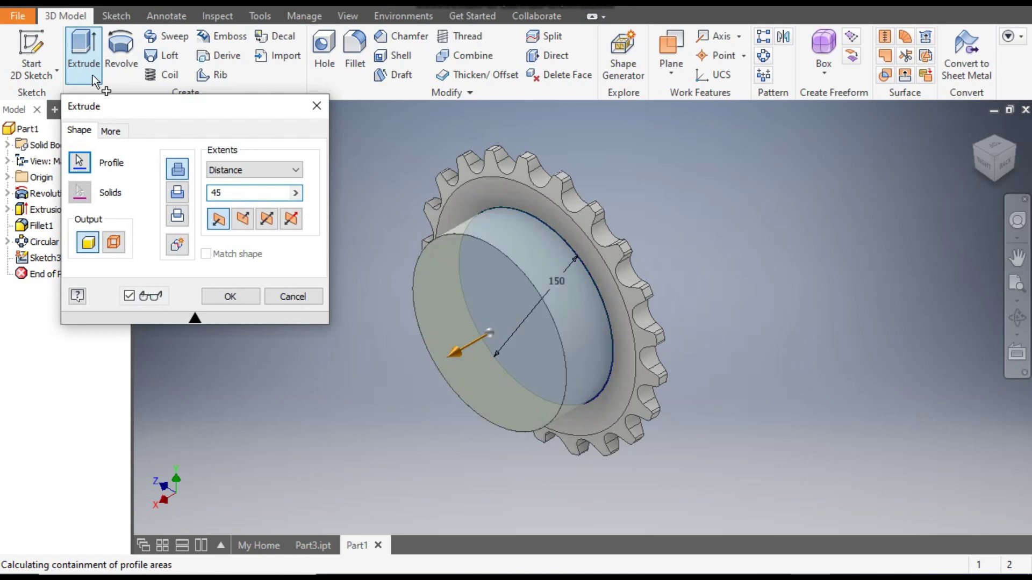
{"action": "left_click", "coordinate": [230, 297]}
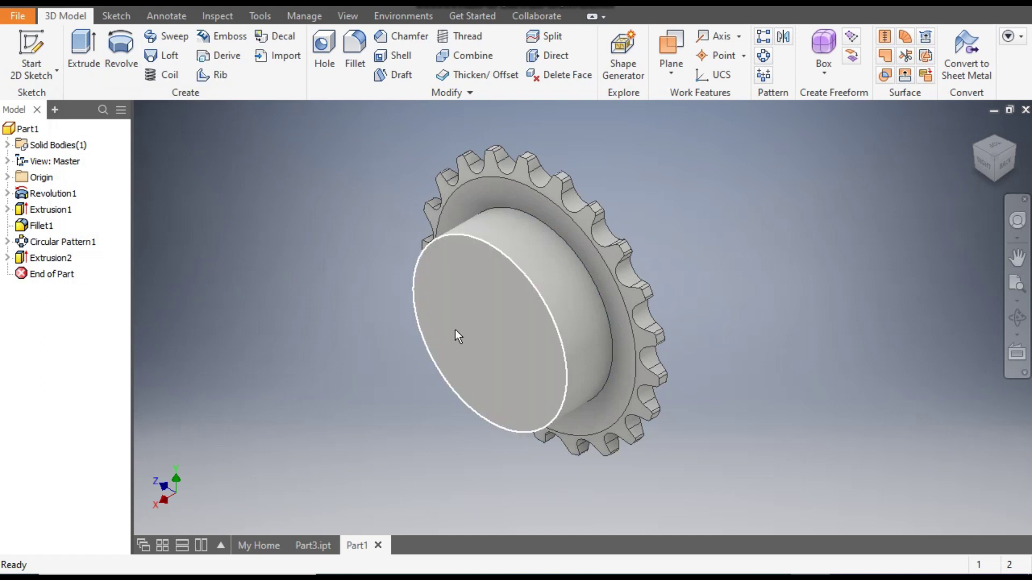
Step: Sketch a 100 mm diameter circle centred on the hub's end face and finish the sketch
{"action": "left_click", "coordinate": [325, 544]}
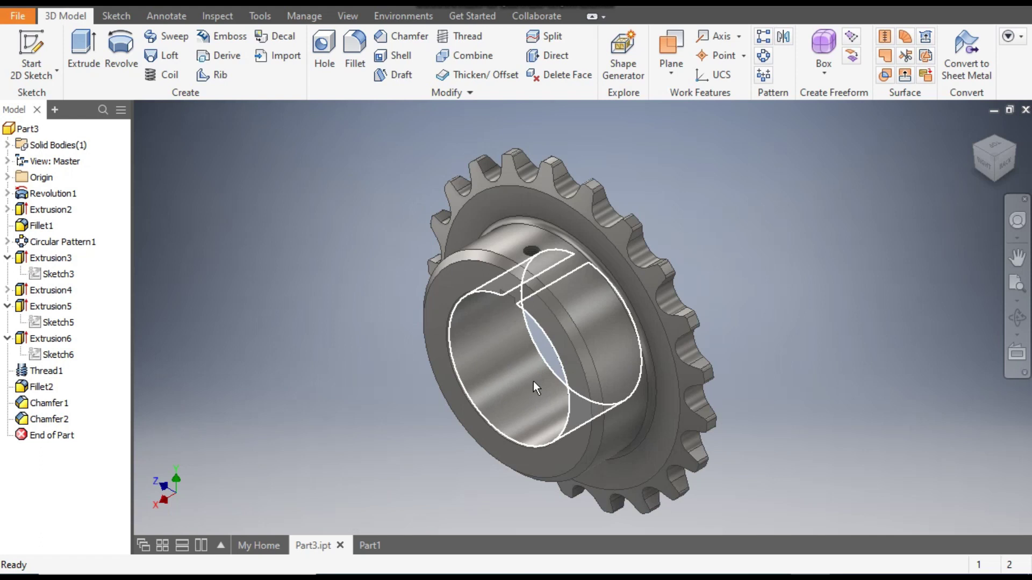
{"action": "left_click", "coordinate": [367, 546]}
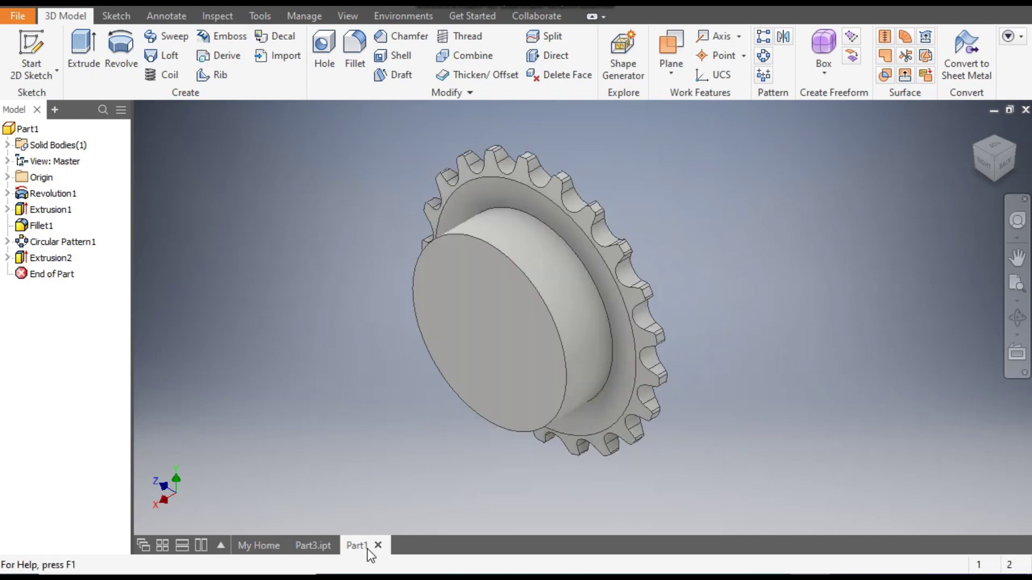
{"action": "left_click", "coordinate": [493, 324]}
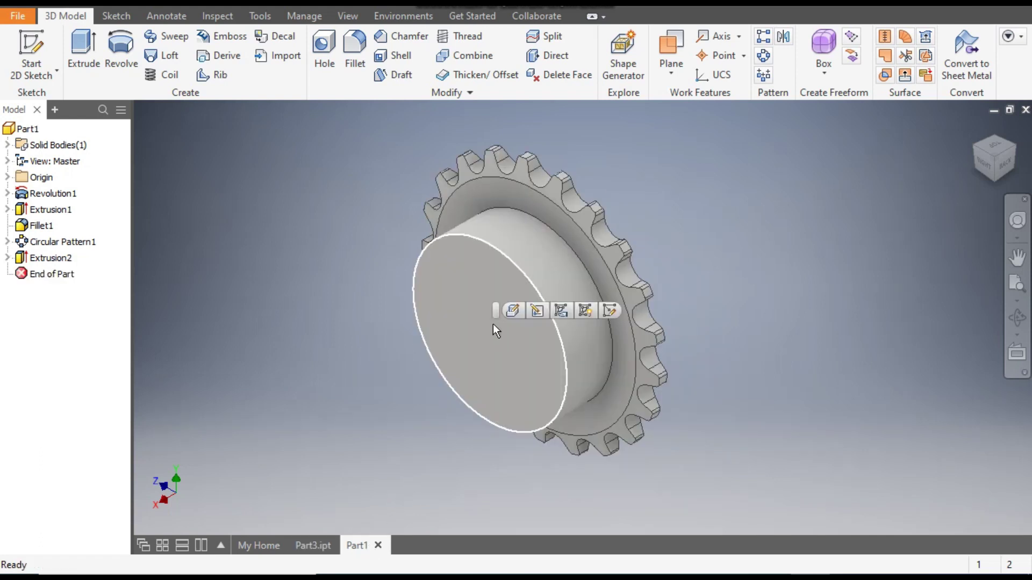
{"action": "left_click", "coordinate": [611, 310]}
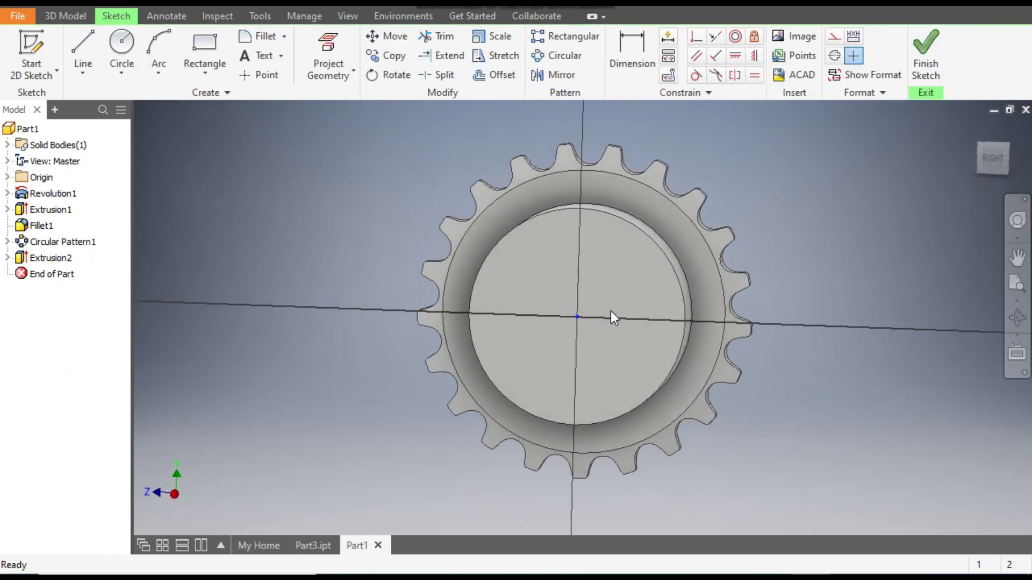
{"action": "left_click", "coordinate": [123, 50]}
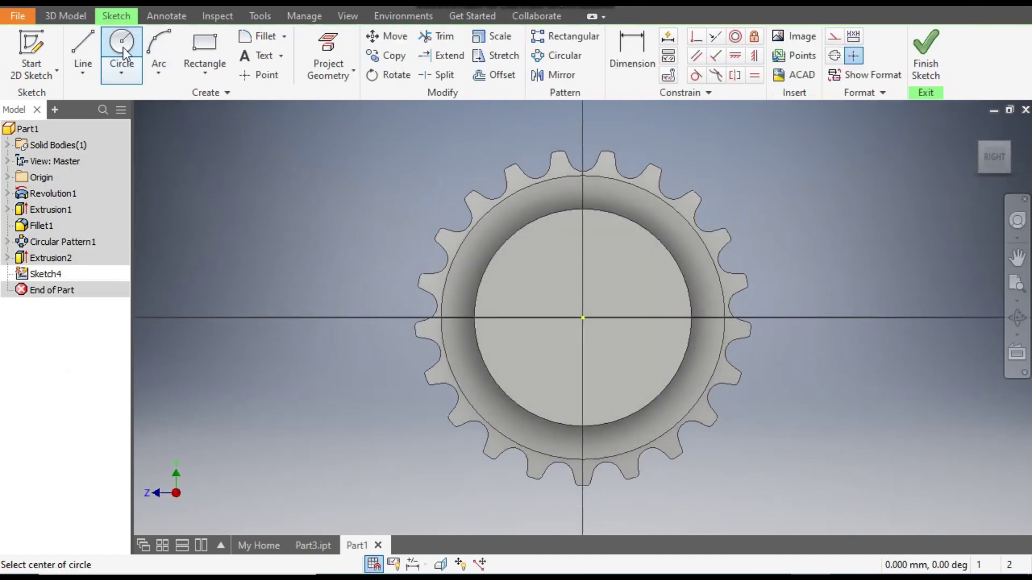
{"action": "left_click", "coordinate": [582, 318]}
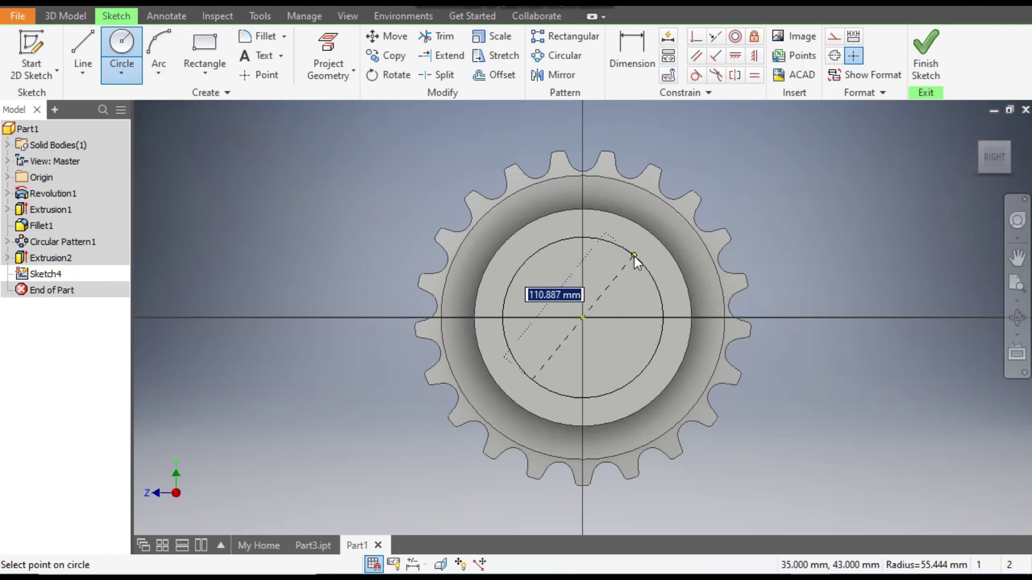
{"action": "type", "text": "100"}
{"action": "key", "text": "Return"}
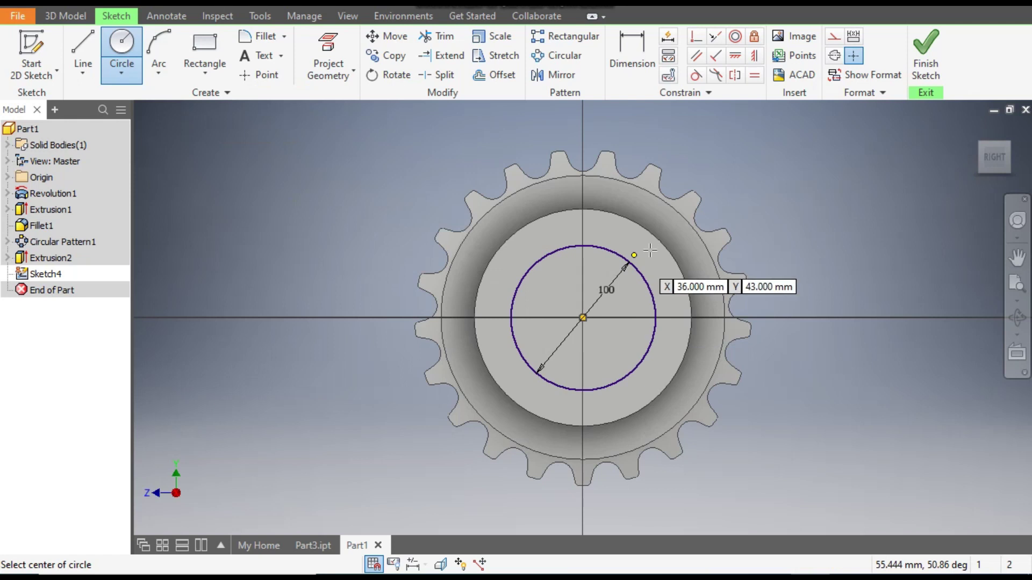
{"action": "left_click", "coordinate": [925, 54]}
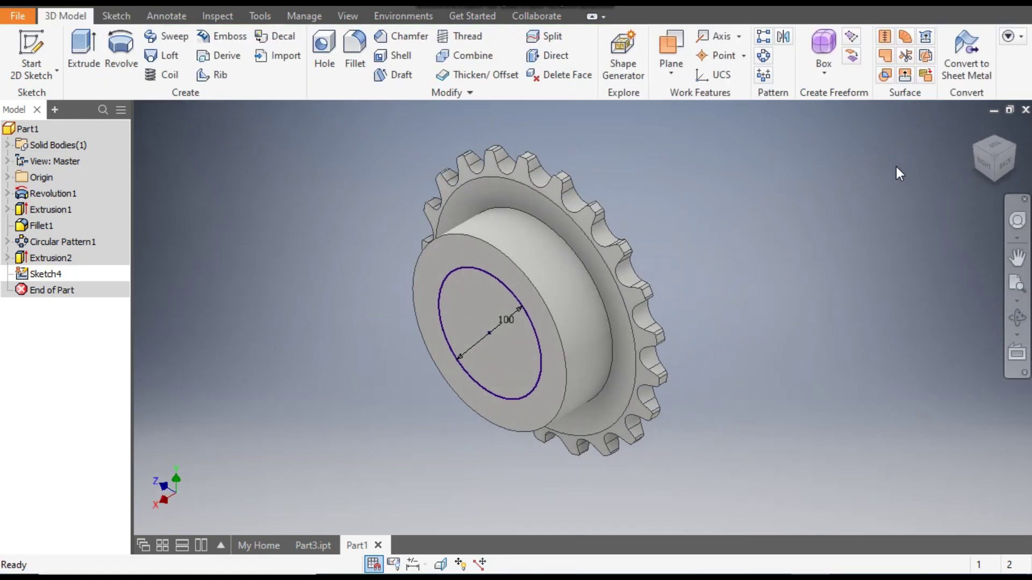
Step: Cut the 100 mm circle through the hub and disc with an Extrude using the All extent
{"action": "left_click", "coordinate": [81, 43]}
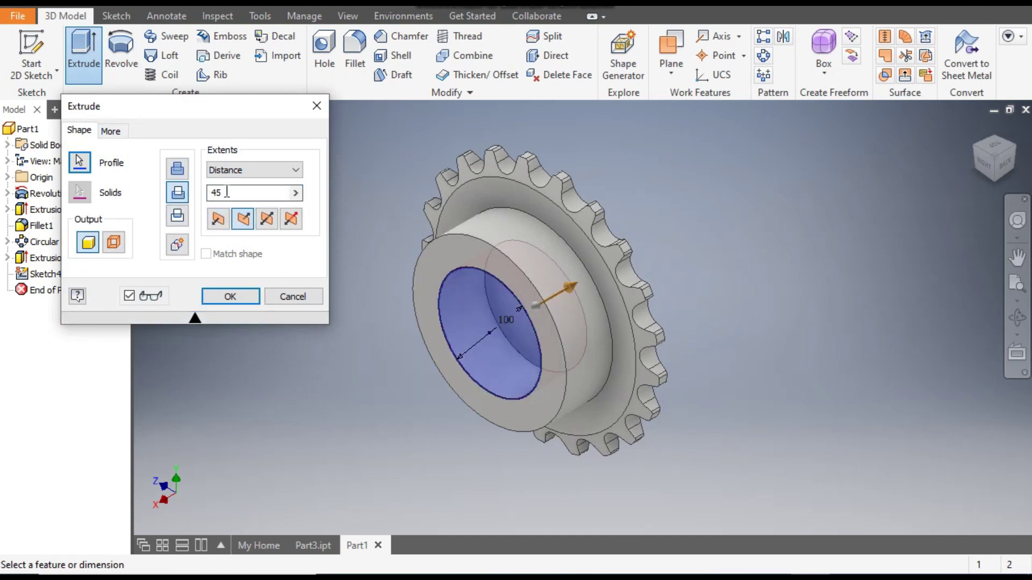
{"action": "left_click", "coordinate": [234, 170]}
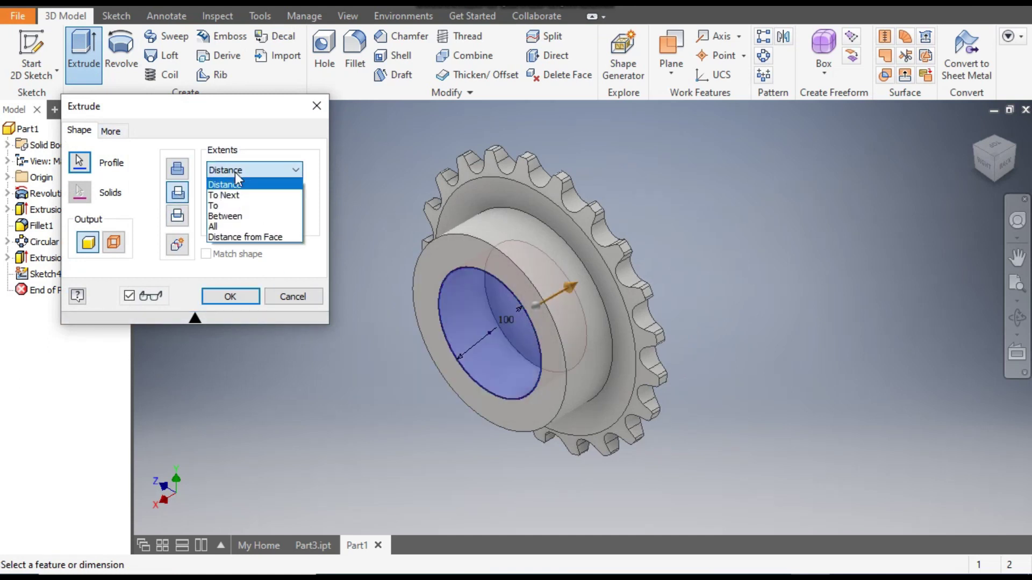
{"action": "left_click", "coordinate": [227, 225]}
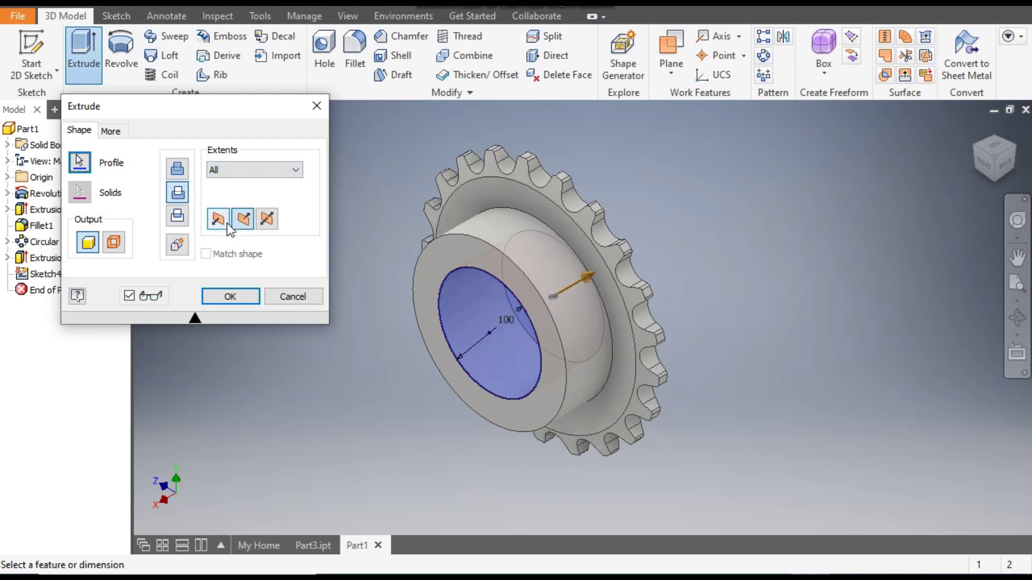
{"action": "left_click", "coordinate": [228, 296]}
Step: Examine the keyway in the bore of the Part3.ipt reference model and return to Part1
{"action": "scroll", "coordinate": [518, 348], "scroll_direction": "down", "scroll_amount": 5}
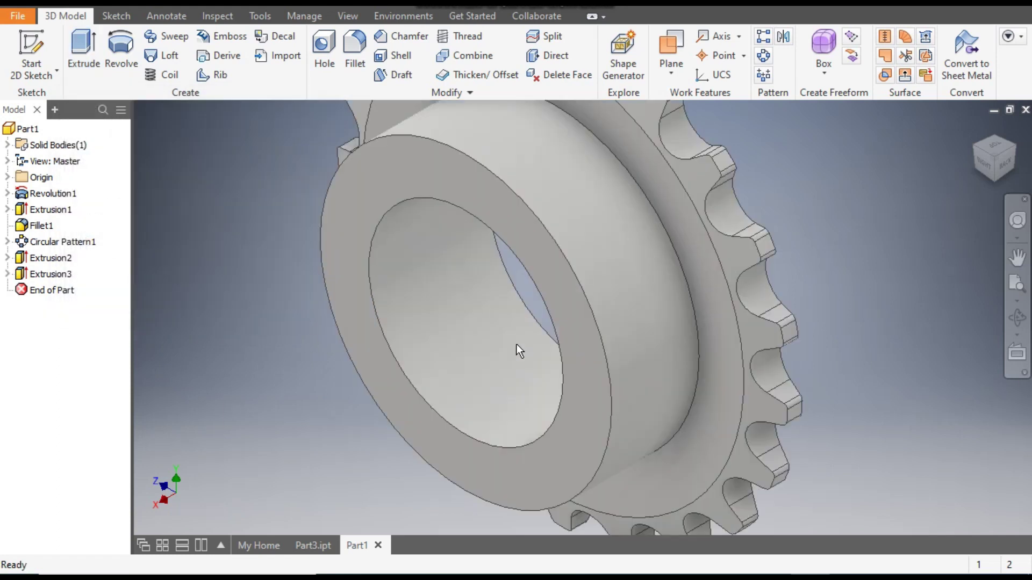
{"action": "scroll", "coordinate": [533, 215], "scroll_direction": "up", "scroll_amount": 6}
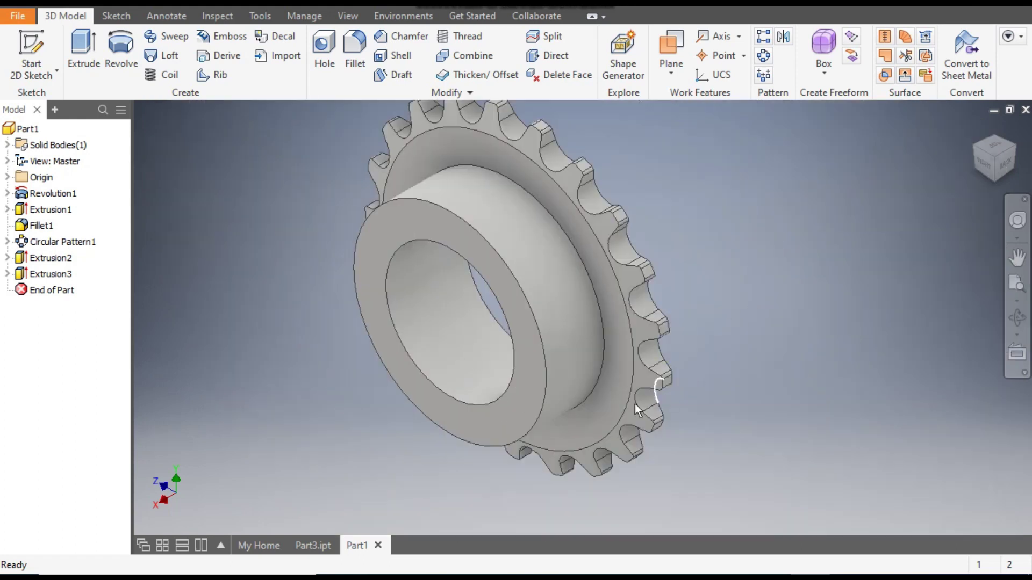
{"action": "left_click", "coordinate": [317, 544]}
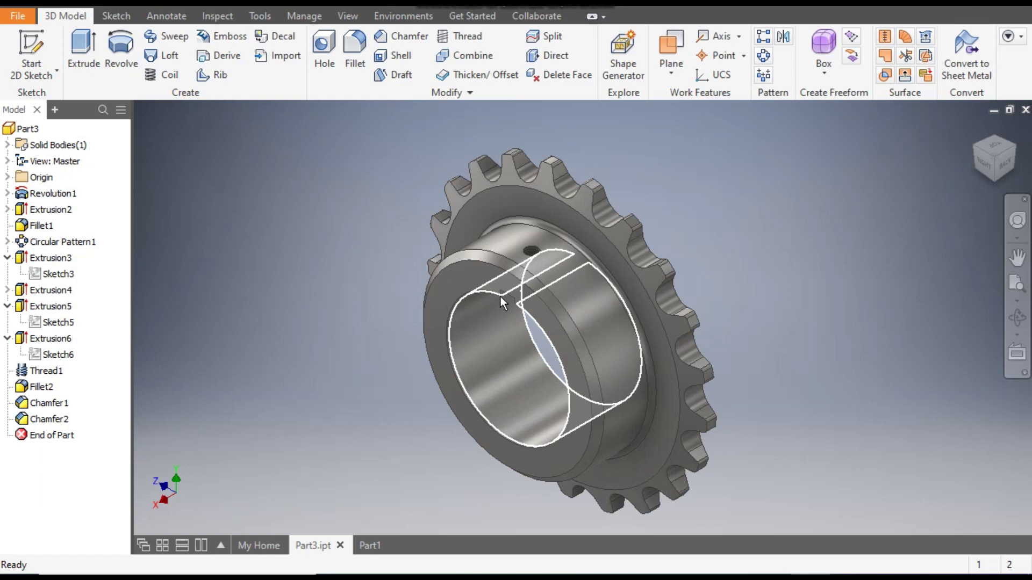
{"action": "scroll", "coordinate": [511, 311], "scroll_direction": "down", "scroll_amount": 4}
{"action": "scroll", "coordinate": [515, 298], "scroll_direction": "down", "scroll_amount": 5}
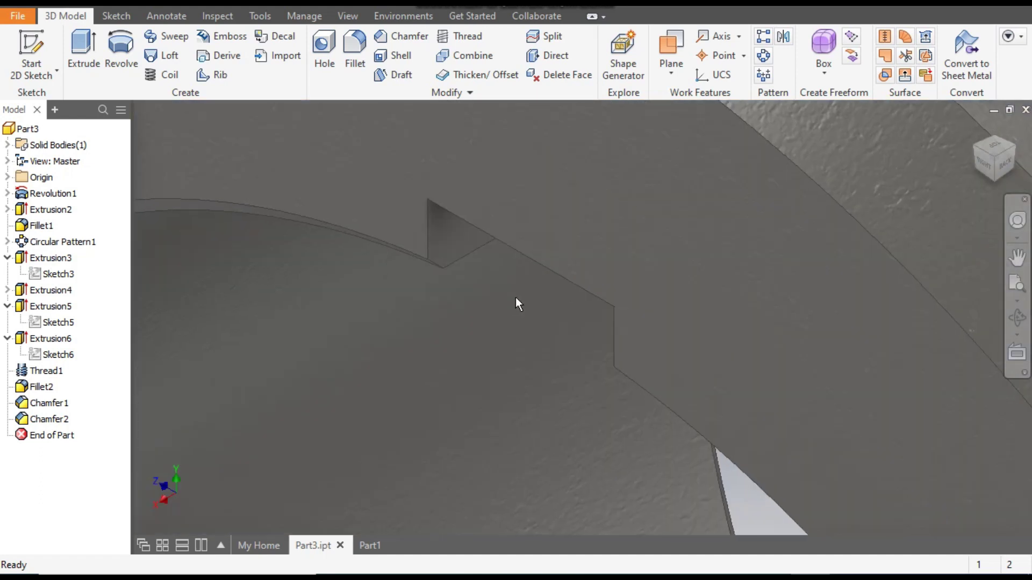
{"action": "scroll", "coordinate": [570, 317], "scroll_direction": "up", "scroll_amount": 8}
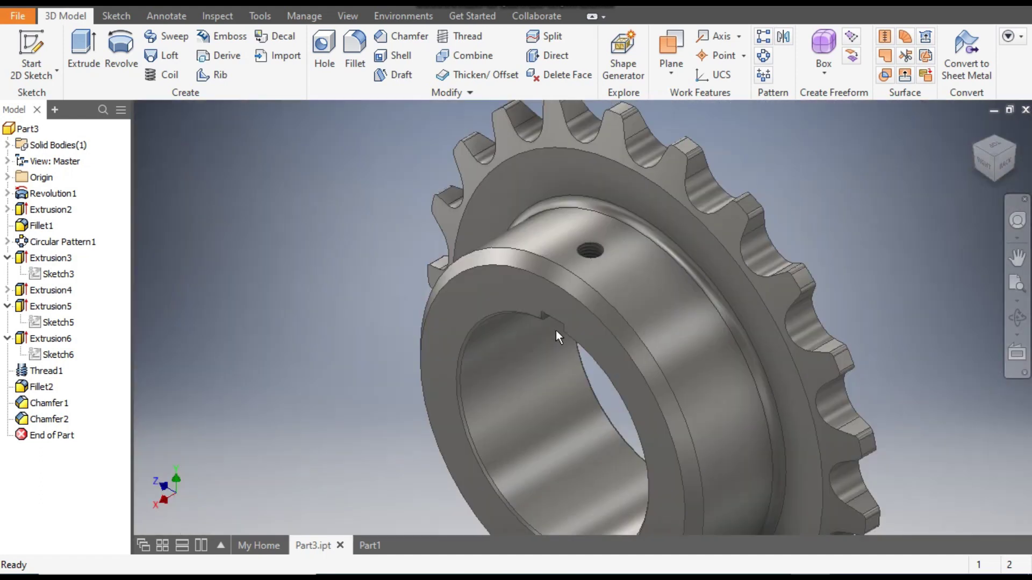
{"action": "scroll", "coordinate": [287, 343], "scroll_direction": "up", "scroll_amount": 3}
{"action": "left_click", "coordinate": [362, 546]}
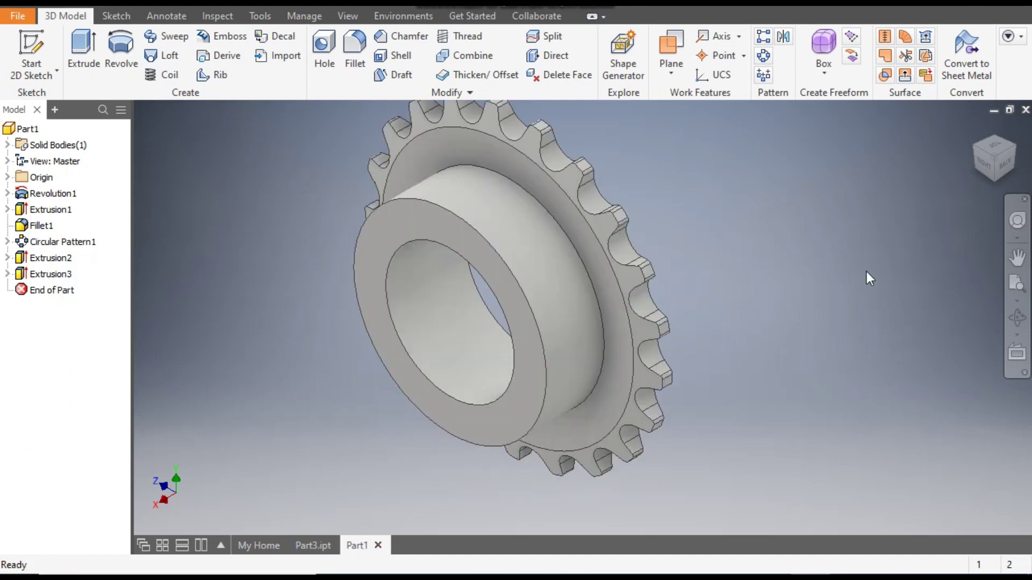
Step: Sketch a 12 by 8 mm centre-point rectangle on the hub's end face, centred at the uppermost point of the bore edge
{"action": "left_click", "coordinate": [407, 221]}
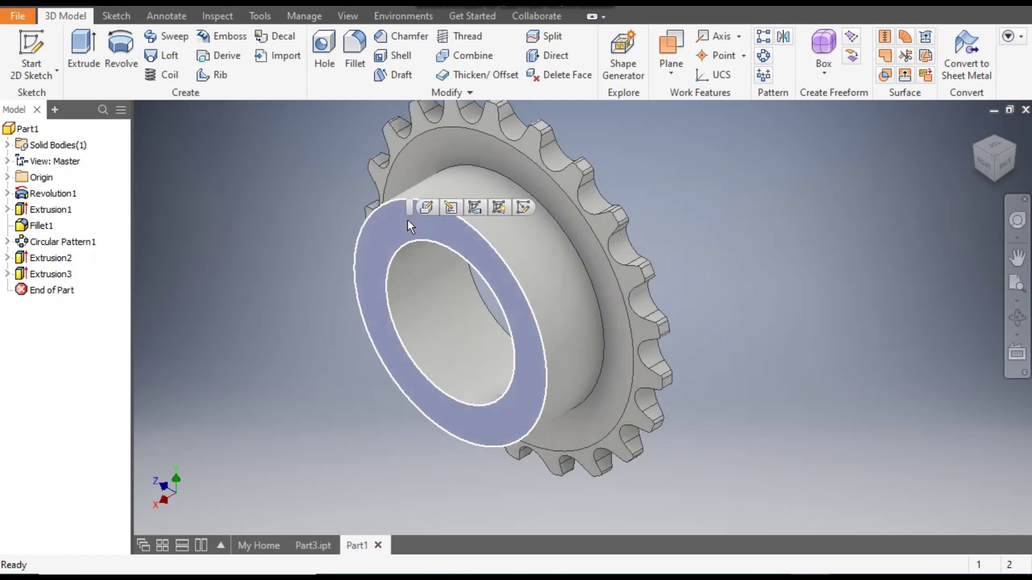
{"action": "left_click", "coordinate": [520, 206]}
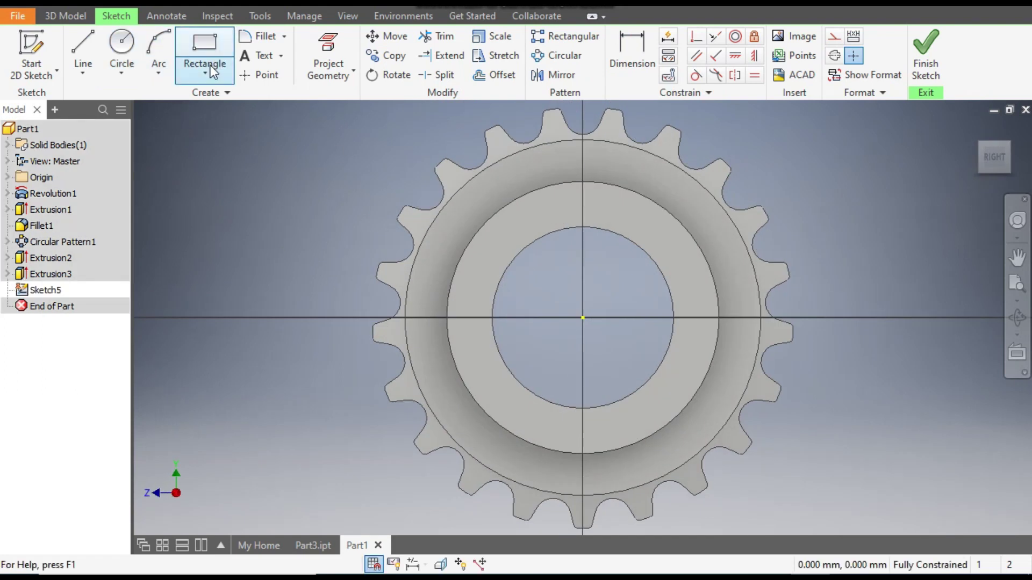
{"action": "left_click", "coordinate": [211, 67]}
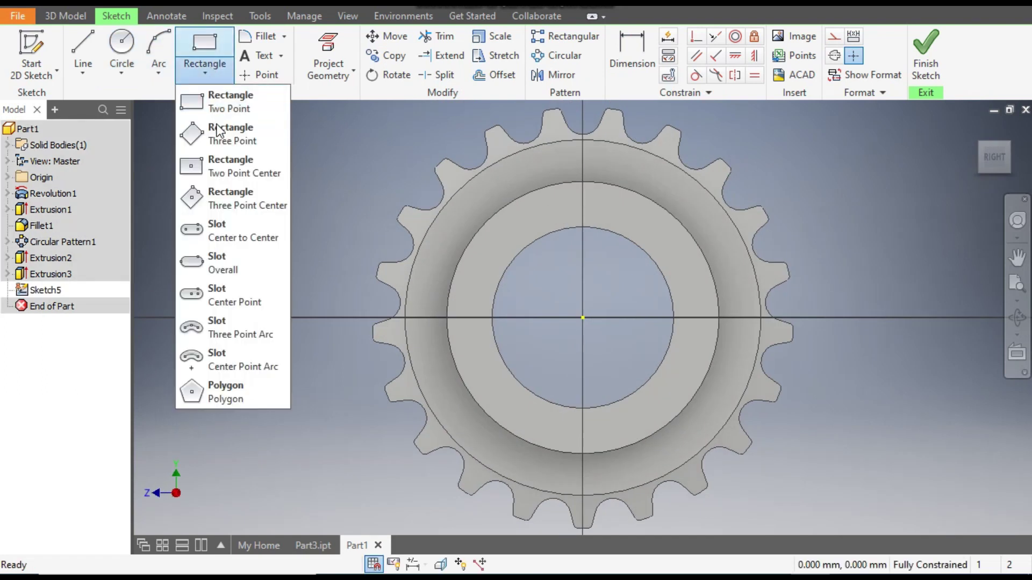
{"action": "left_click", "coordinate": [218, 168]}
{"action": "scroll", "coordinate": [575, 204], "scroll_direction": "up", "scroll_amount": 5}
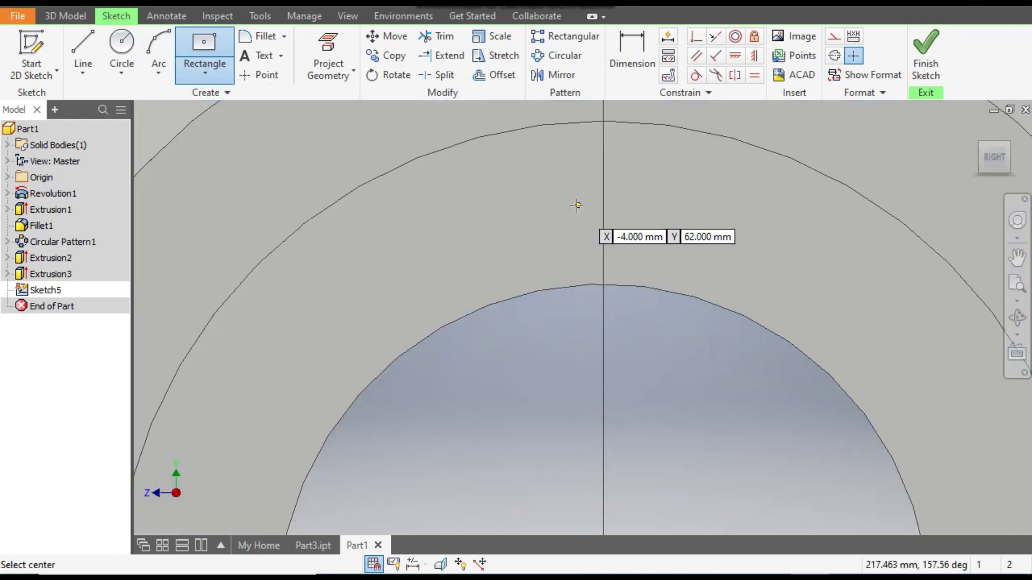
{"action": "left_click", "coordinate": [604, 283]}
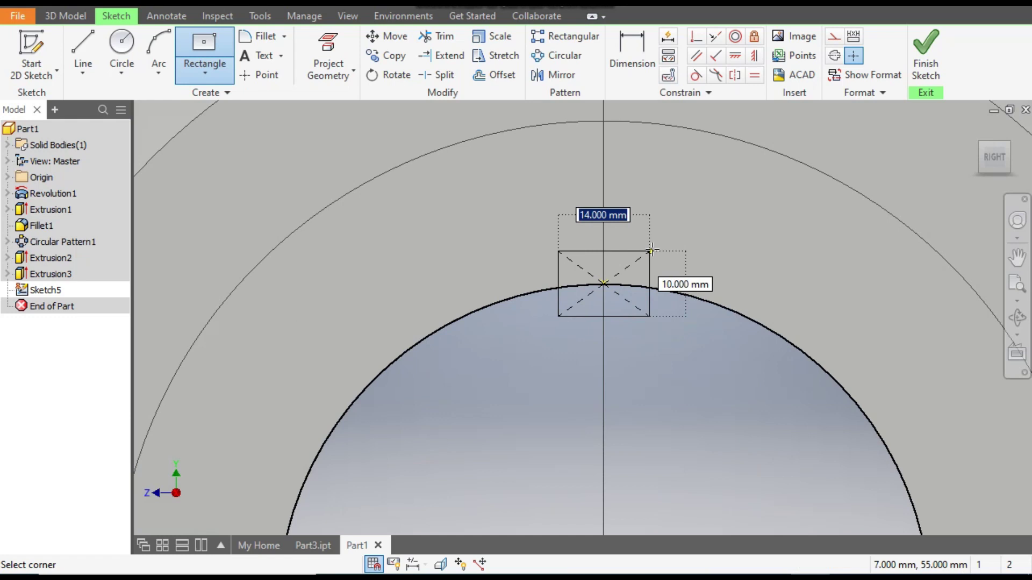
{"action": "type", "text": "12"}
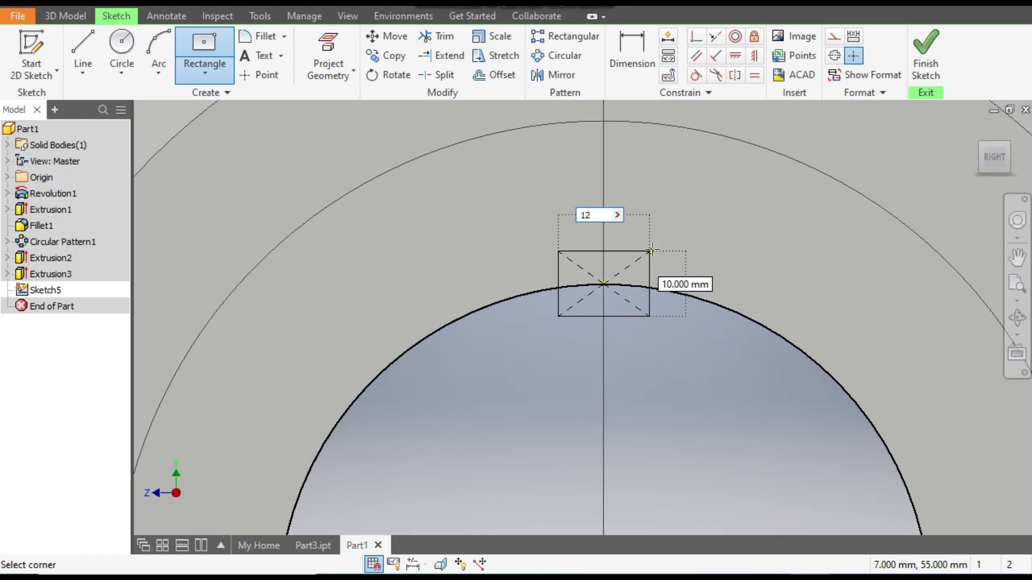
{"action": "key", "text": "Tab"}
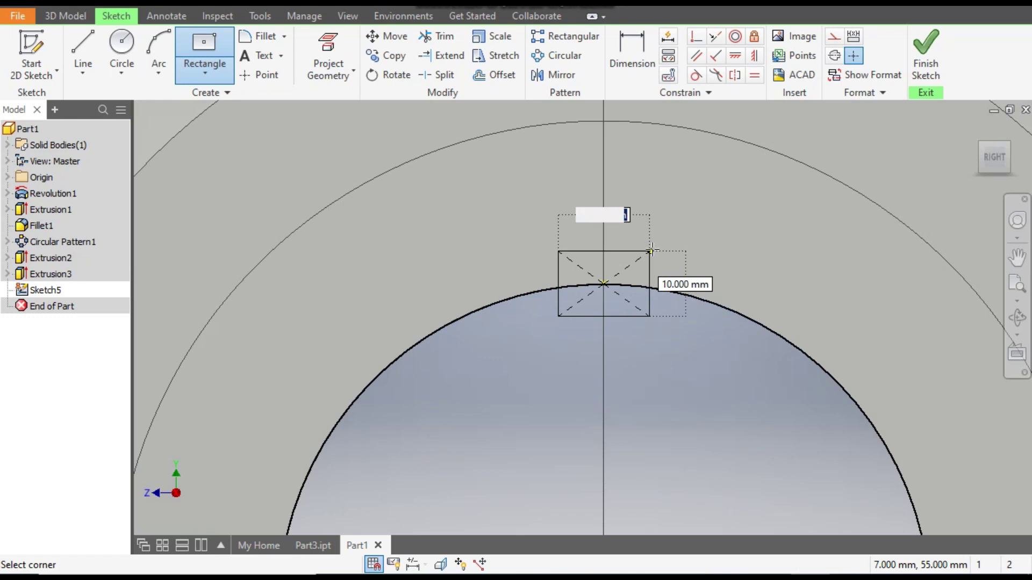
{"action": "type", "text": "8"}
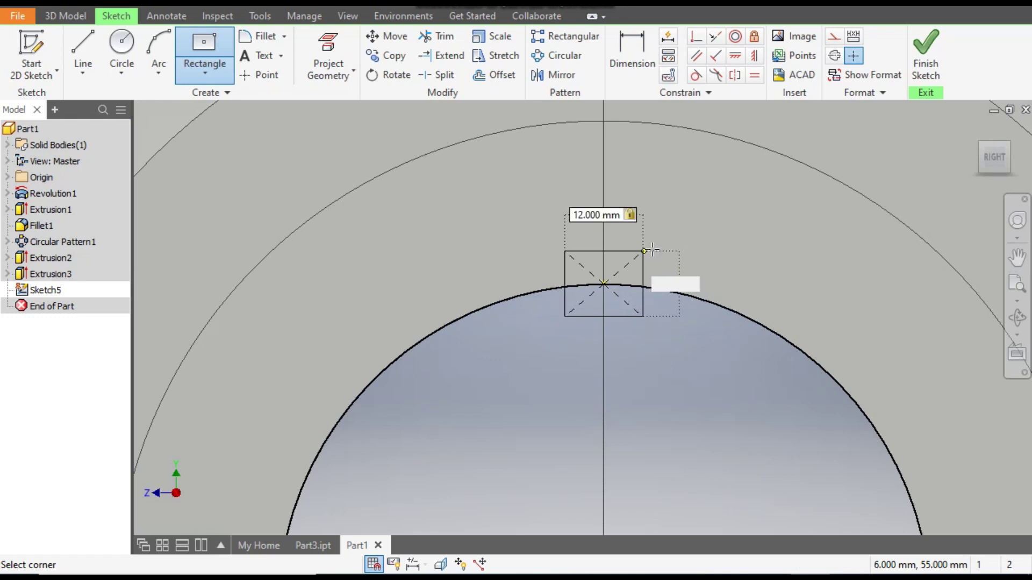
{"action": "key", "text": "Return"}
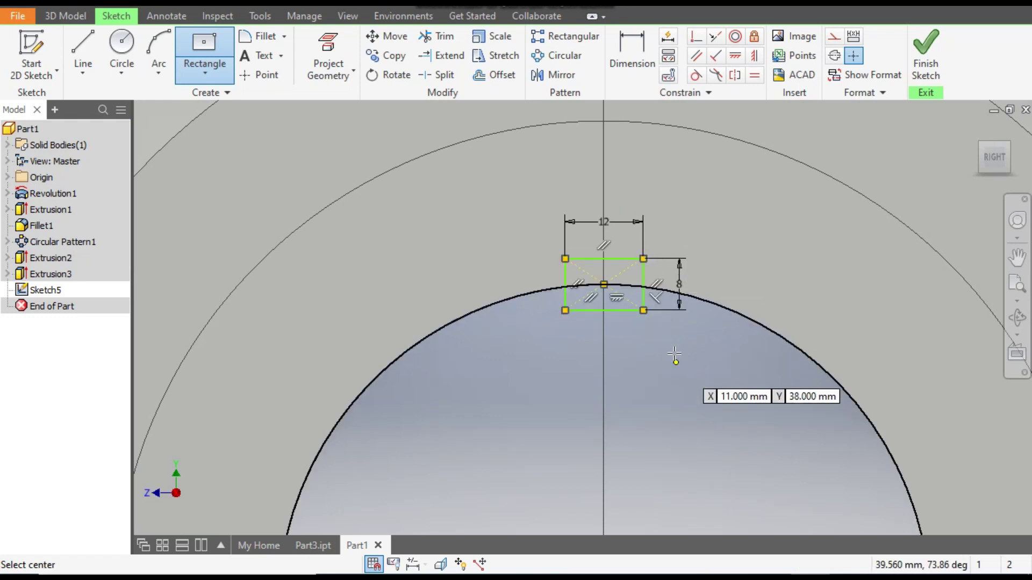
Step: Constrain the rectangle's centre vertically to the sketch origin and finish the sketch
{"action": "scroll", "coordinate": [661, 323], "scroll_direction": "down", "scroll_amount": 5}
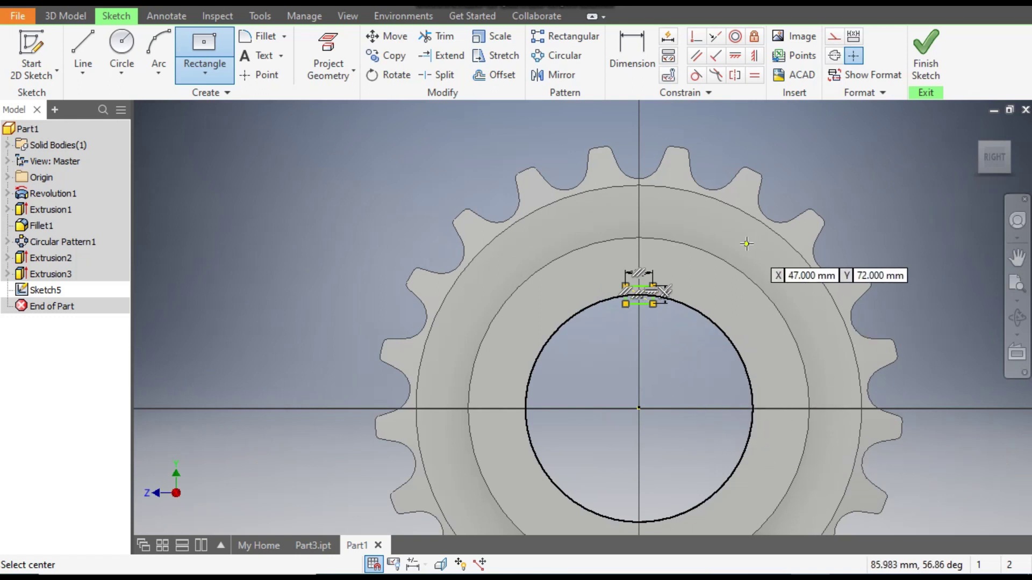
{"action": "left_click", "coordinate": [754, 56]}
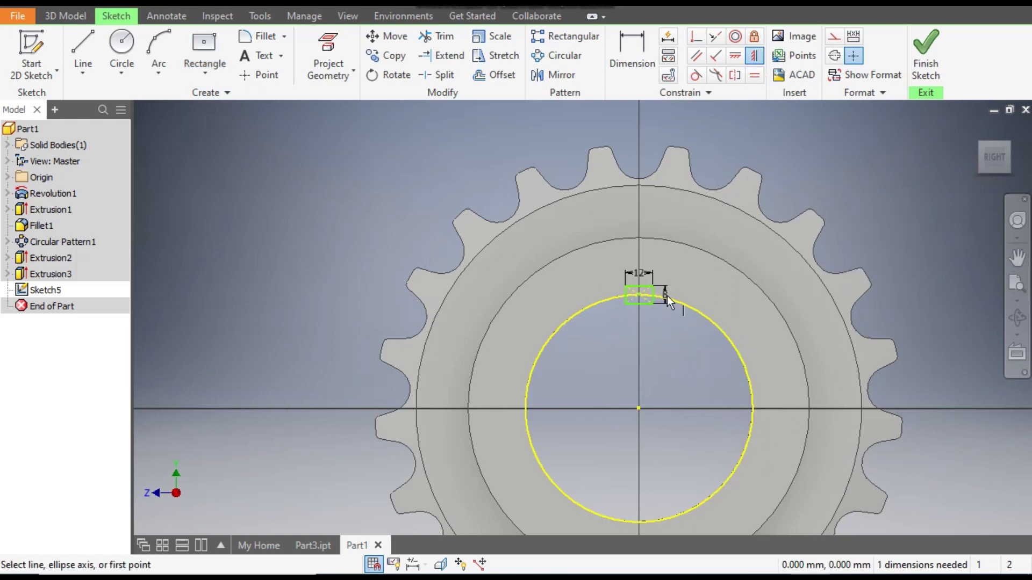
{"action": "left_click", "coordinate": [639, 294]}
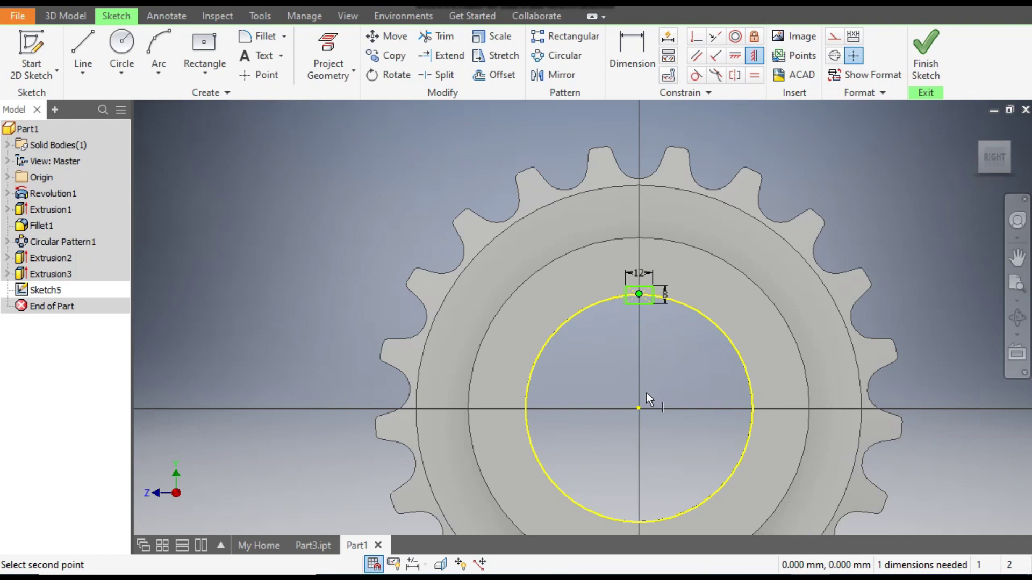
{"action": "left_click", "coordinate": [638, 409]}
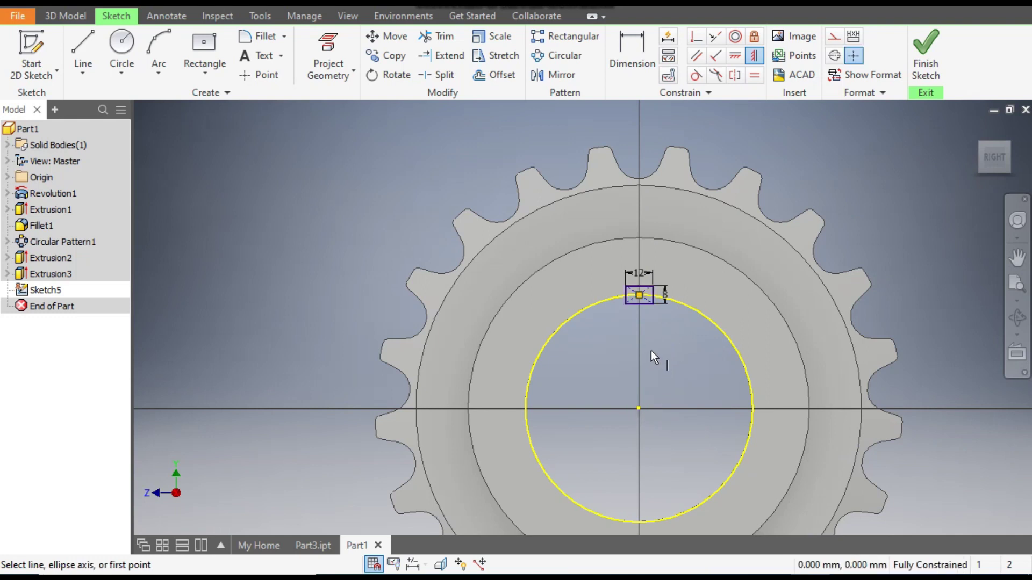
{"action": "key", "text": "Escape"}
{"action": "key", "text": "i"}
{"action": "left_click", "coordinate": [921, 50]}
Step: Cut the keyway rectangle about 125 mm inward through the hub and disc with an Extrude
{"action": "scroll", "coordinate": [385, 234], "scroll_direction": "up", "scroll_amount": 3}
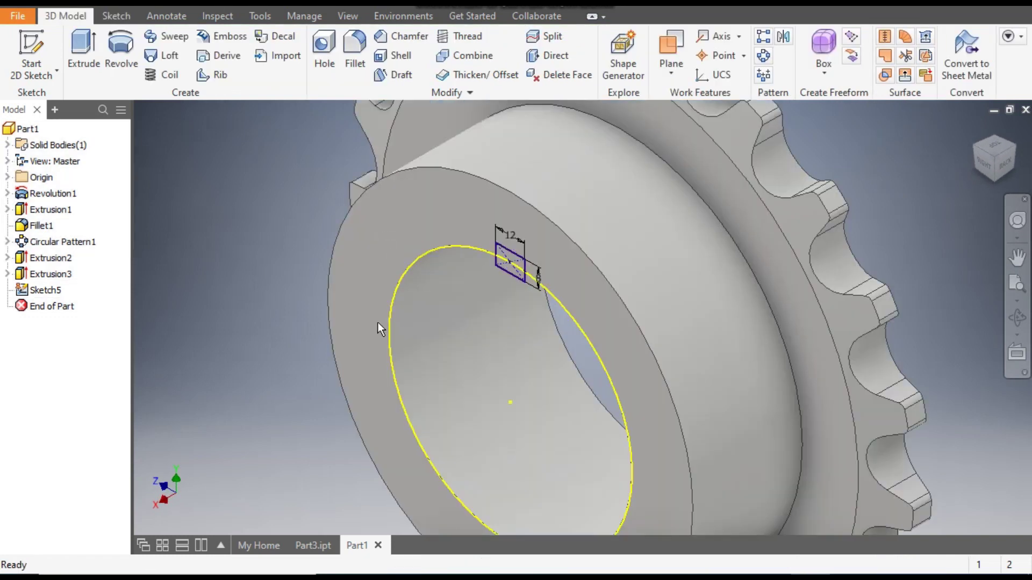
{"action": "left_click", "coordinate": [81, 56]}
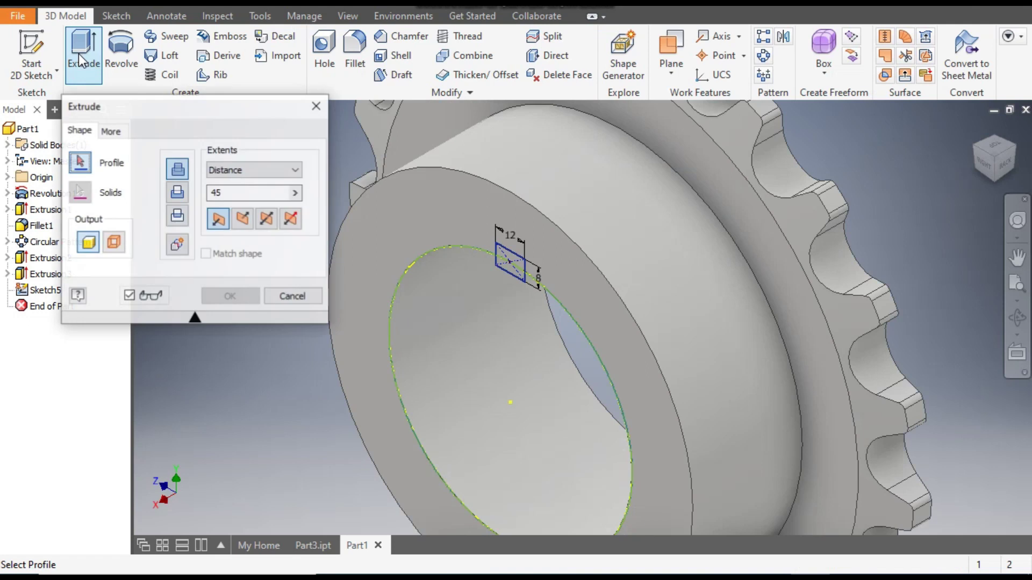
{"action": "scroll", "coordinate": [486, 272], "scroll_direction": "up", "scroll_amount": 5}
{"action": "left_click", "coordinate": [544, 247]}
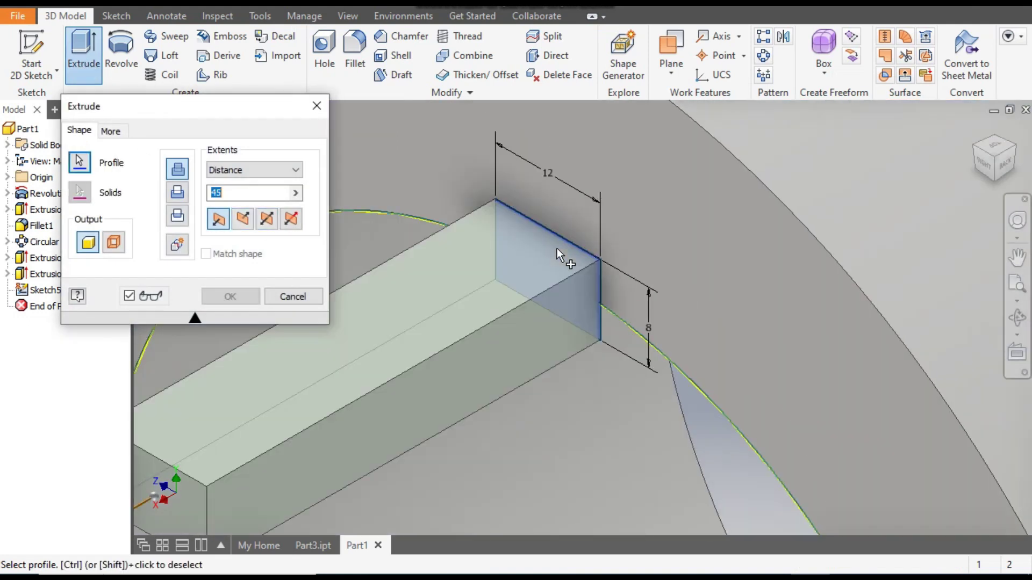
{"action": "scroll", "coordinate": [591, 253], "scroll_direction": "down", "scroll_amount": 5}
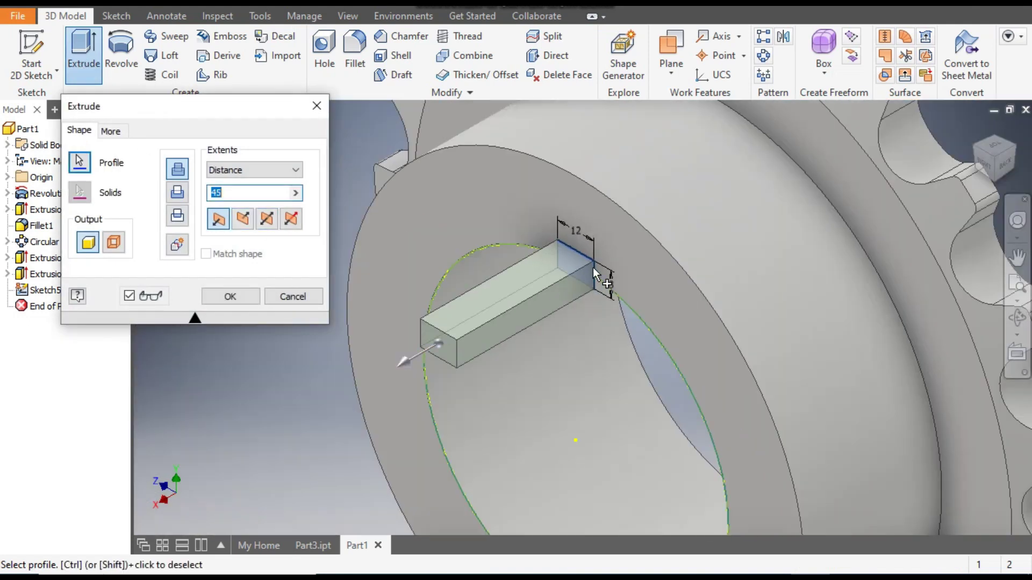
{"action": "left_click", "coordinate": [182, 195]}
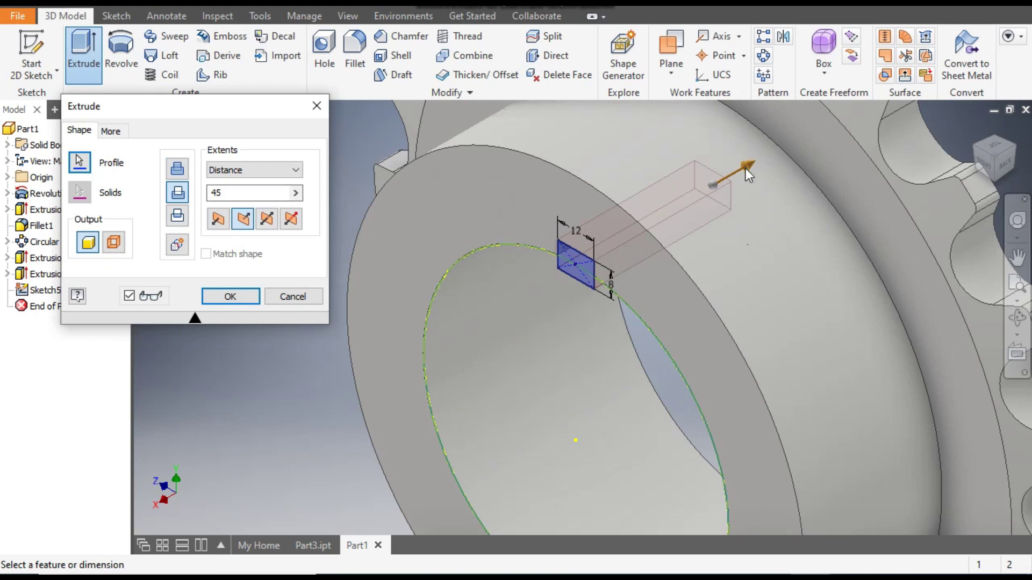
{"action": "left_click_drag", "start_coordinate": [746, 169], "coordinate": [827, 131]}
{"action": "scroll", "coordinate": [812, 204], "scroll_direction": "down", "scroll_amount": 3}
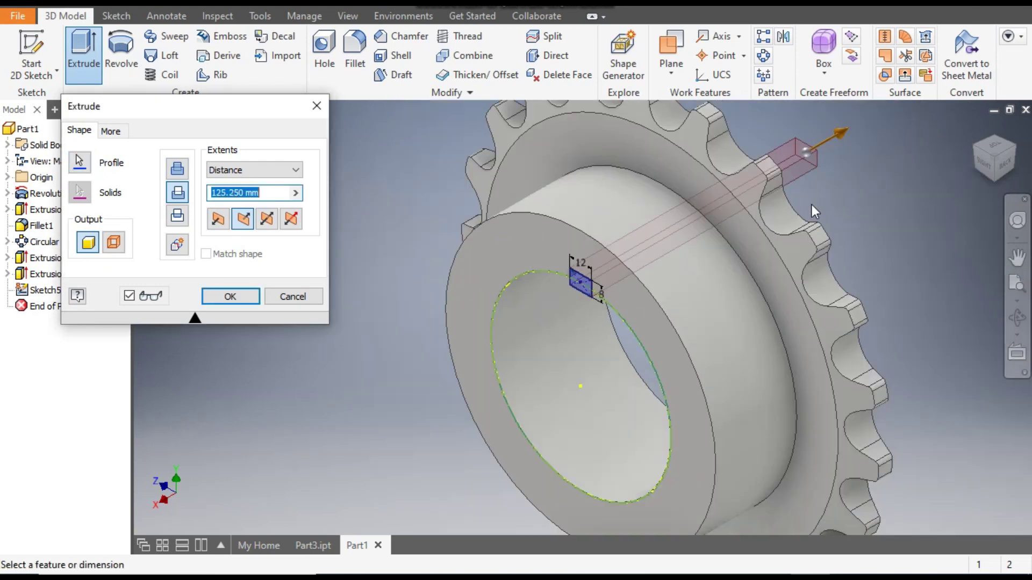
{"action": "left_click", "coordinate": [248, 299]}
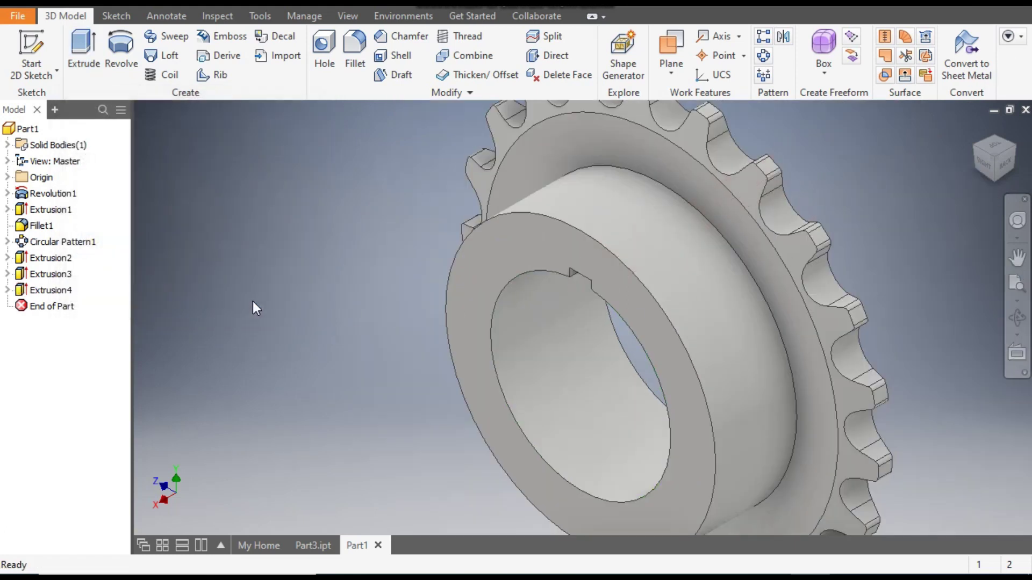
Step: Examine the threaded hole in the hub wall of the Part3.ipt reference model
{"action": "scroll", "coordinate": [582, 276], "scroll_direction": "down", "scroll_amount": 5}
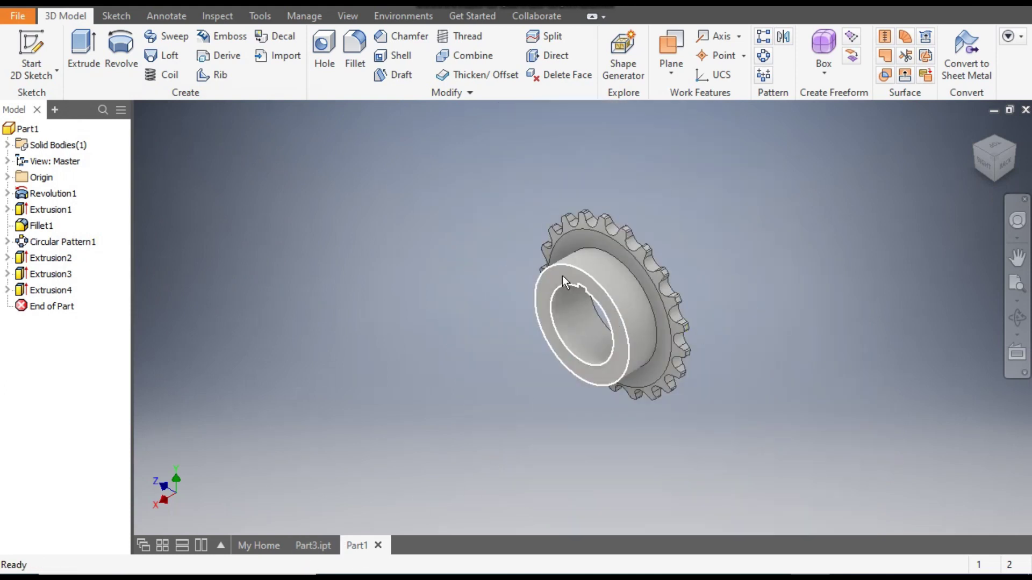
{"action": "left_click", "coordinate": [313, 546]}
{"action": "scroll", "coordinate": [441, 278], "scroll_direction": "up", "scroll_amount": 3}
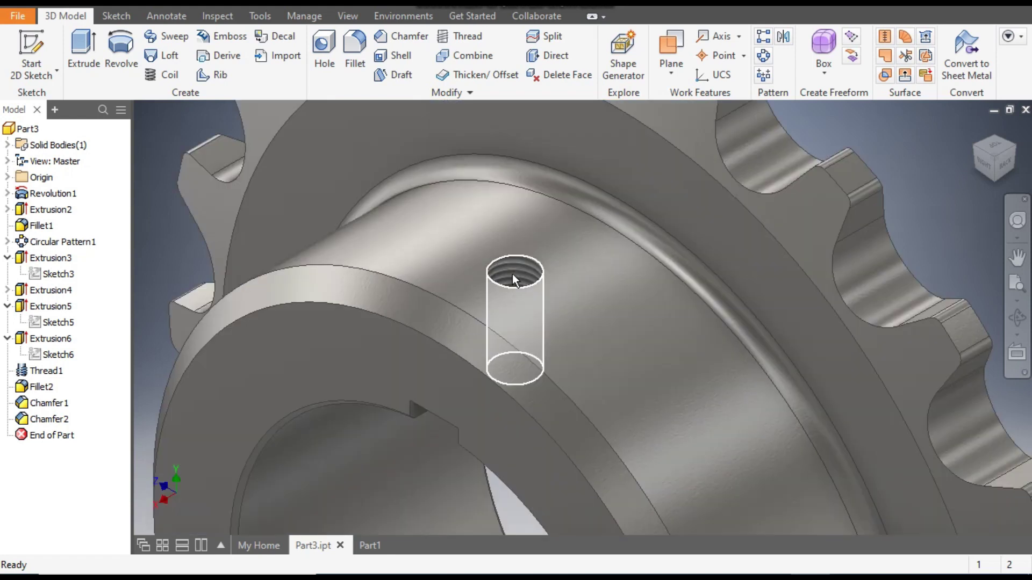
{"action": "scroll", "coordinate": [510, 275], "scroll_direction": "down", "scroll_amount": 3}
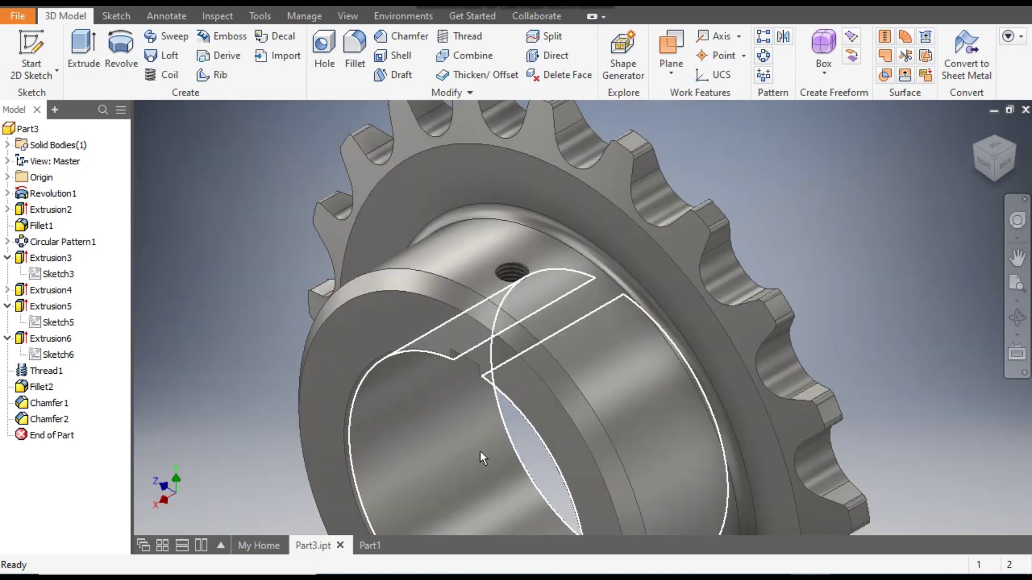
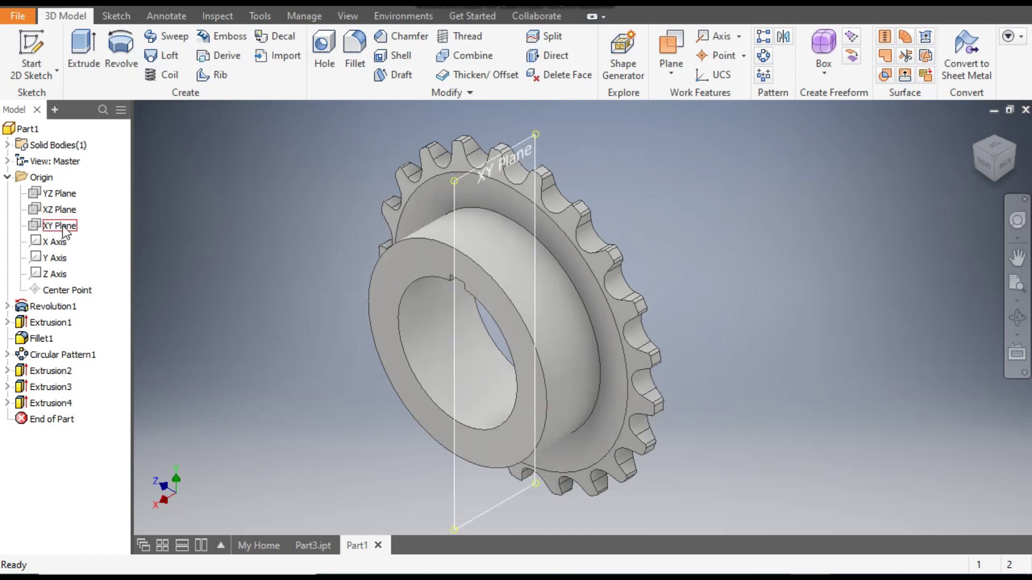
Step: Sketch a 10 mm diameter circle on Part1's XZ plane, centred on the vertical sketch axis midway along the hub
{"action": "left_click", "coordinate": [62, 211]}
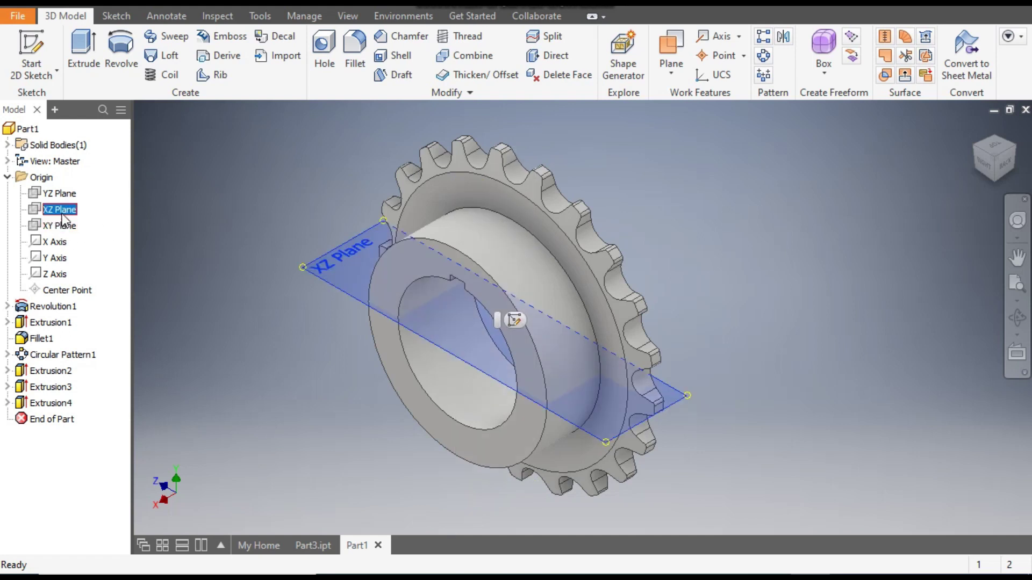
{"action": "left_click", "coordinate": [514, 319]}
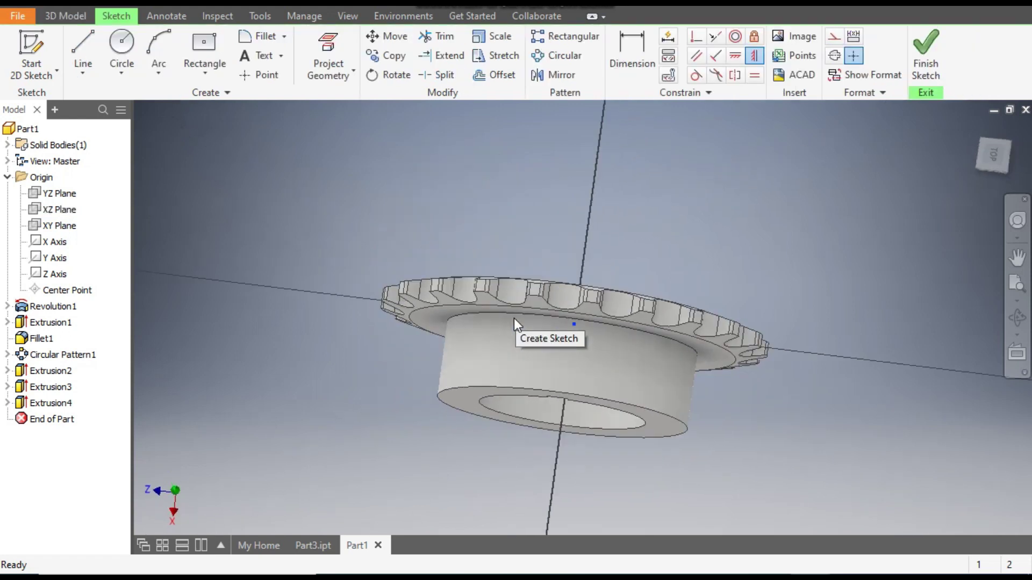
{"action": "left_click", "coordinate": [122, 47]}
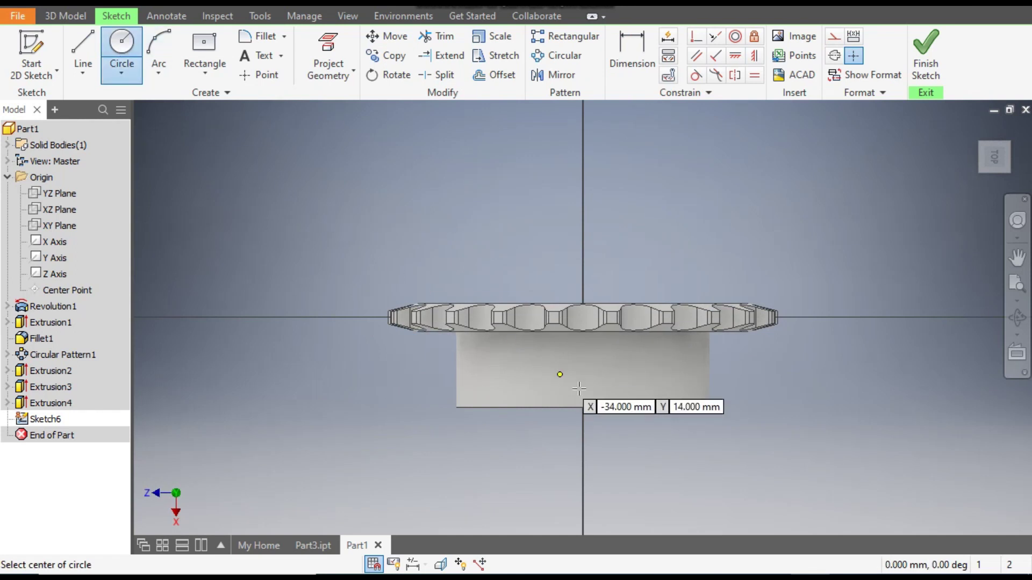
{"action": "left_click", "coordinate": [582, 370]}
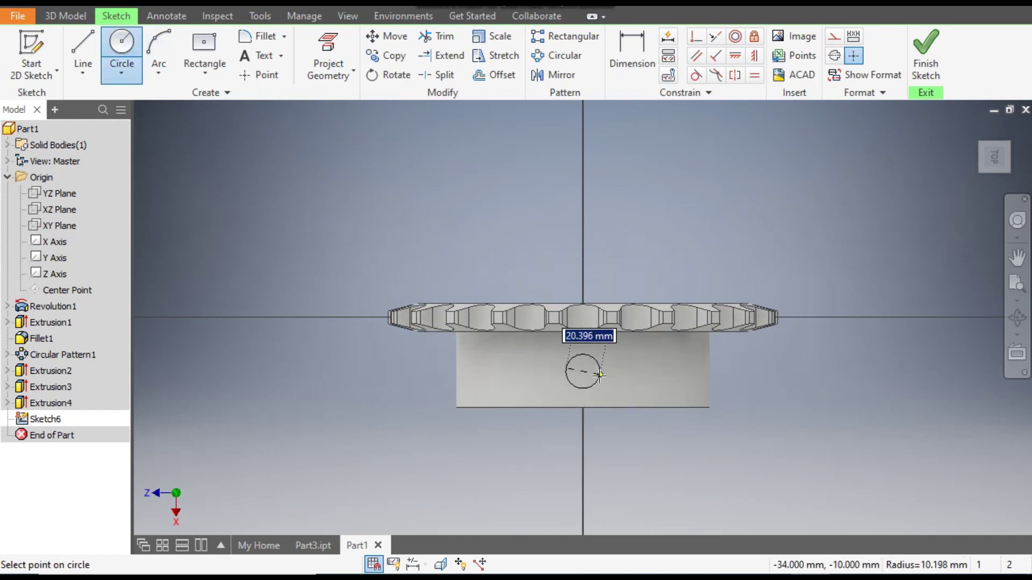
{"action": "type", "text": "10"}
{"action": "key", "text": "Return"}
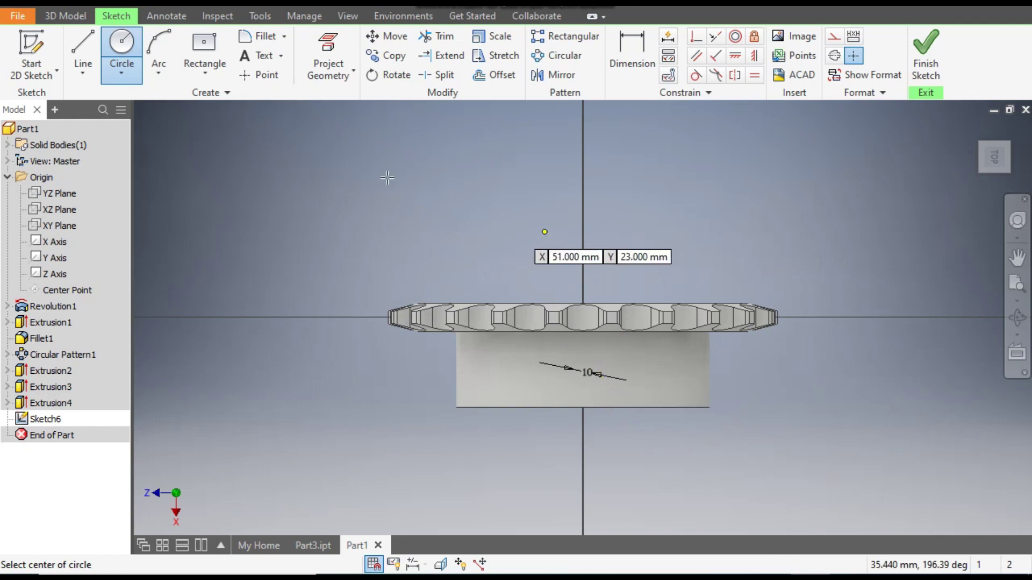
Step: Dimension the circle's centre 20 mm from the hub's end face edge
{"action": "left_click", "coordinate": [627, 51]}
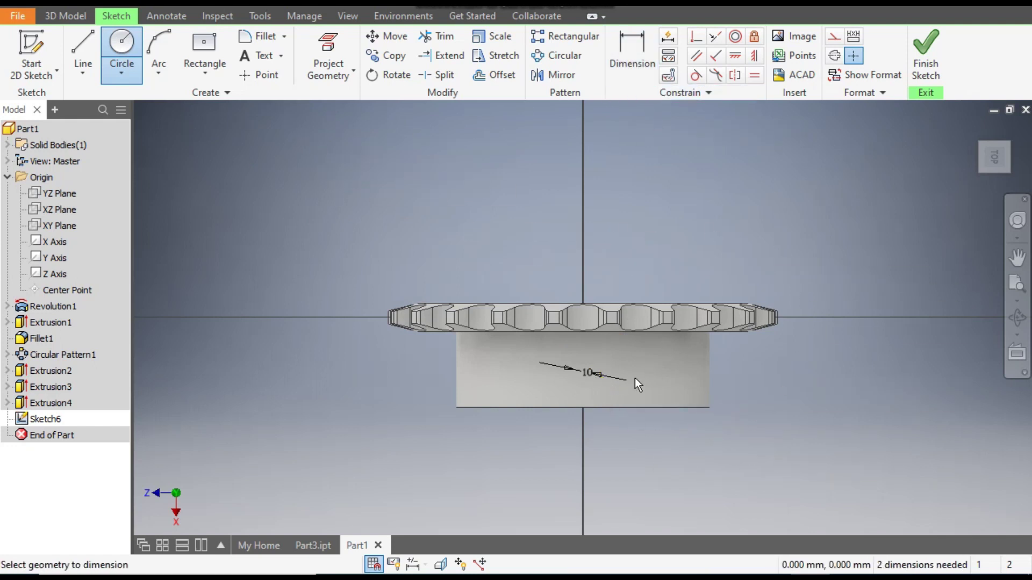
{"action": "left_click", "coordinate": [602, 407]}
{"action": "left_click", "coordinate": [604, 451]}
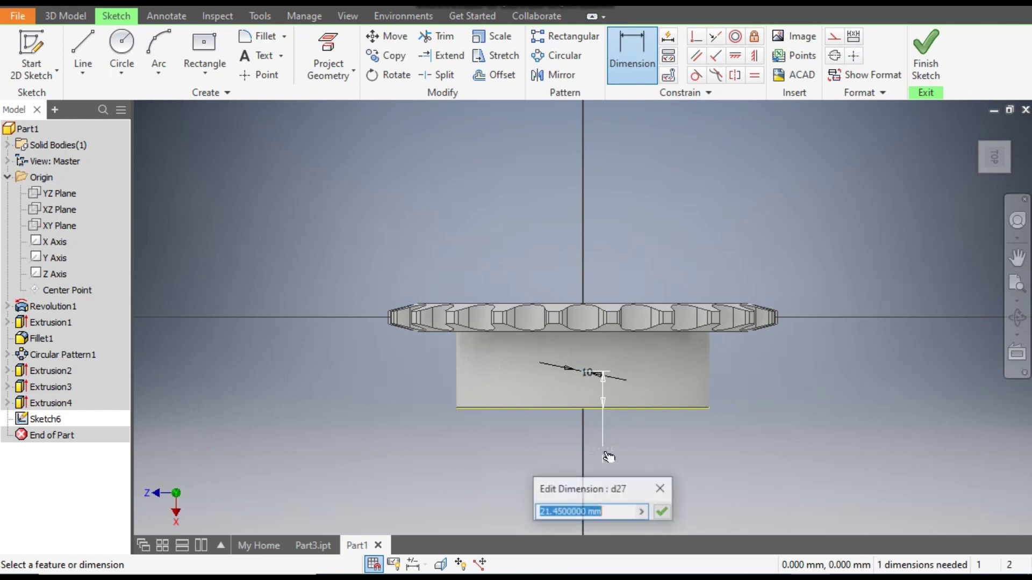
{"action": "type", "text": "20"}
{"action": "key", "text": "Return"}
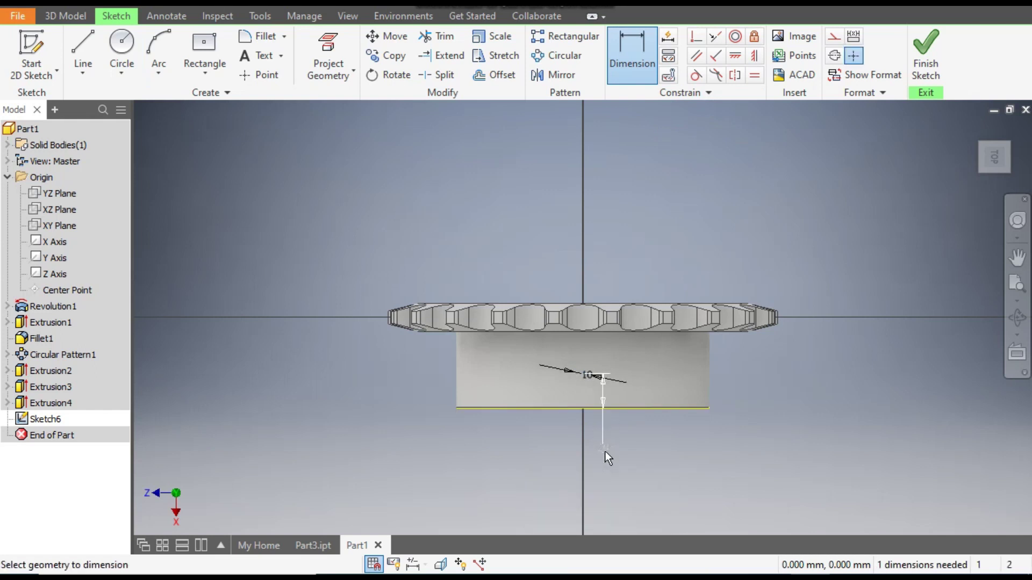
Step: Constrain the circle's centre horizontally to the midpoint of the projected hub end face line
{"action": "left_click", "coordinate": [976, 132]}
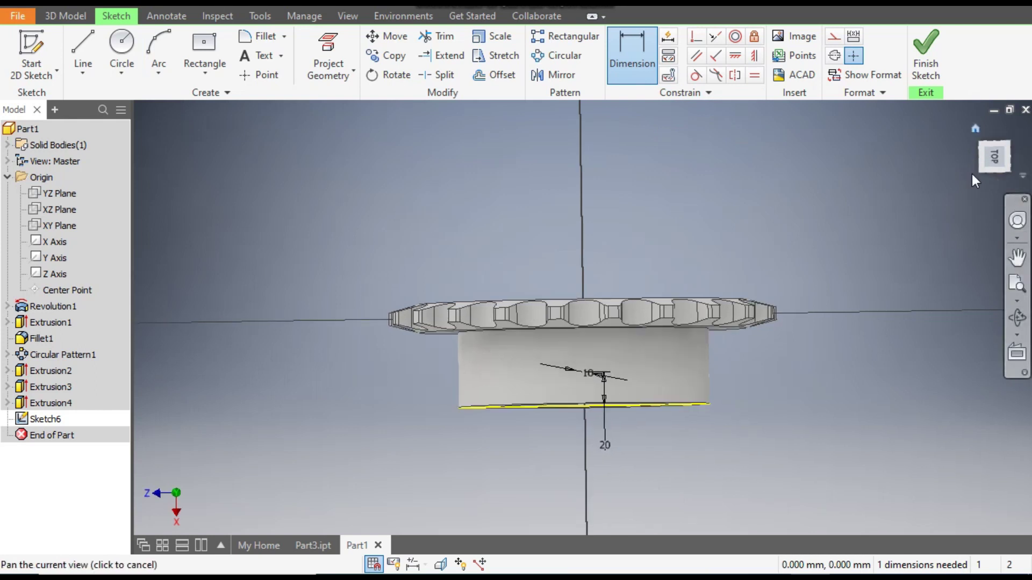
{"action": "scroll", "coordinate": [608, 317], "scroll_direction": "up", "scroll_amount": 5}
{"action": "scroll", "coordinate": [739, 349], "scroll_direction": "down", "scroll_amount": 3}
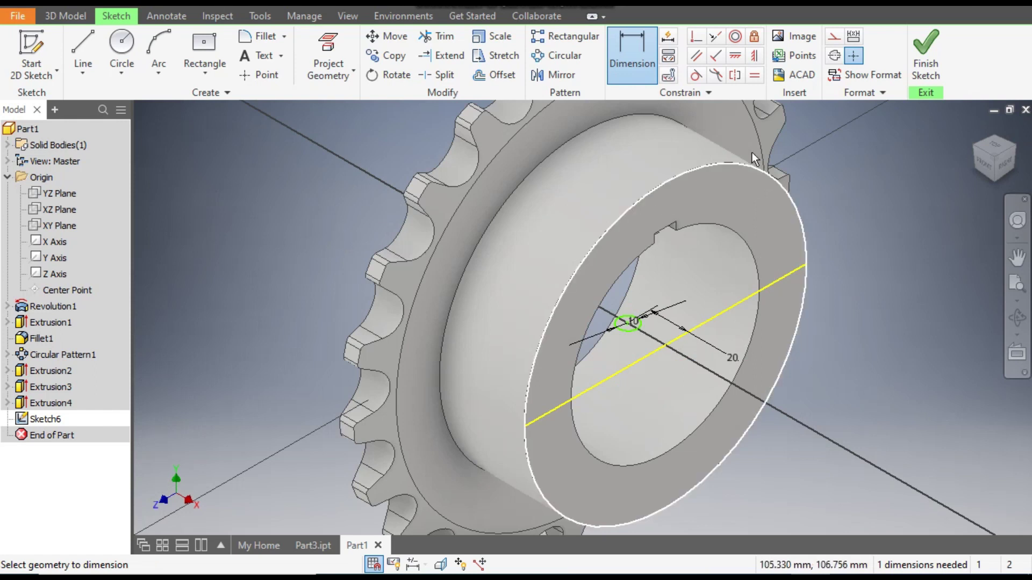
{"action": "left_click", "coordinate": [753, 59]}
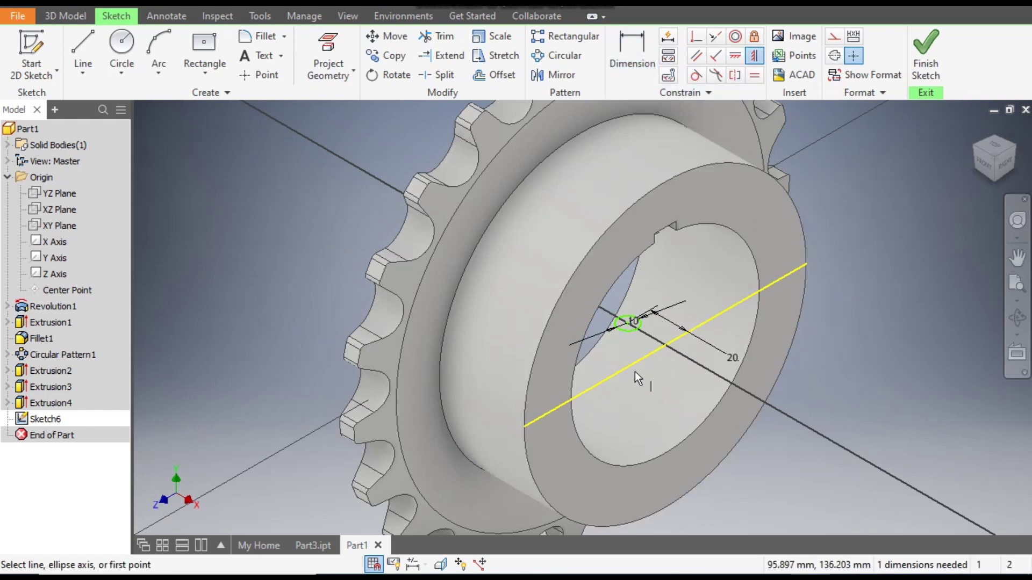
{"action": "left_click", "coordinate": [735, 55]}
{"action": "left_click", "coordinate": [640, 327]}
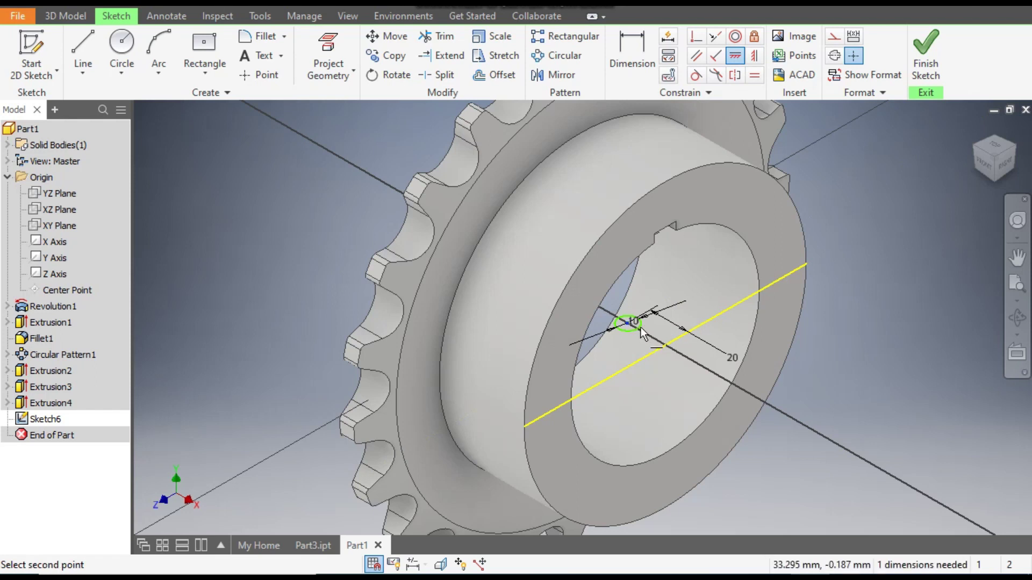
{"action": "left_click", "coordinate": [667, 346]}
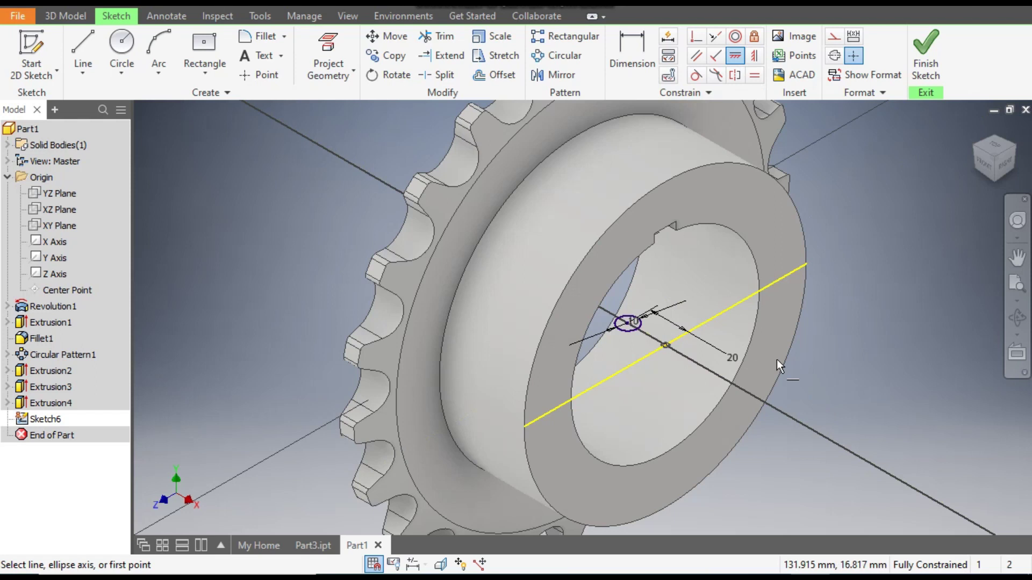
Step: Cut the circle 125.25 mm upward through the hub wall with an Extrude
{"action": "left_click", "coordinate": [76, 15]}
{"action": "left_click", "coordinate": [80, 41]}
{"action": "scroll", "coordinate": [609, 346], "scroll_direction": "down", "scroll_amount": 3}
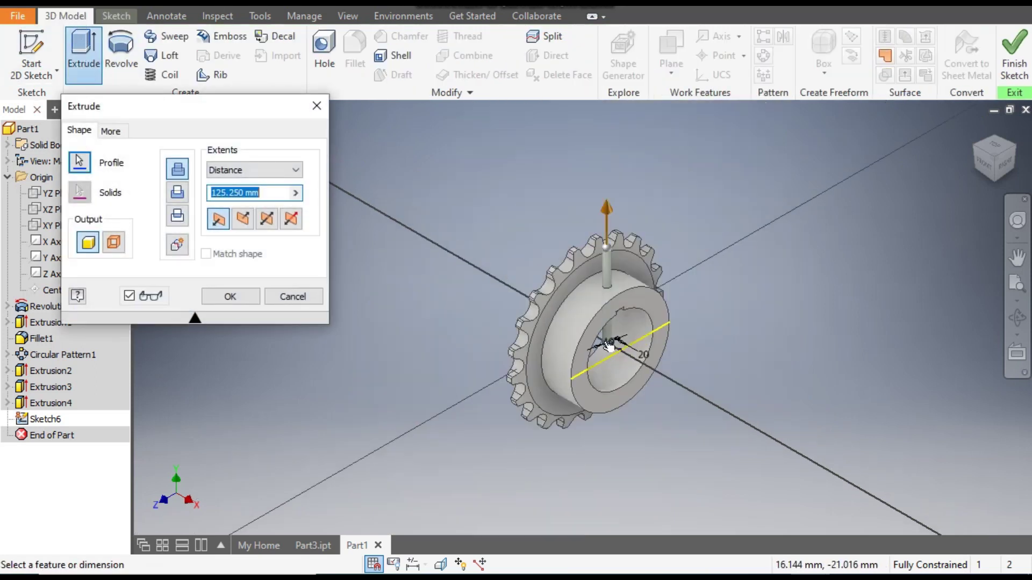
{"action": "left_click", "coordinate": [179, 194]}
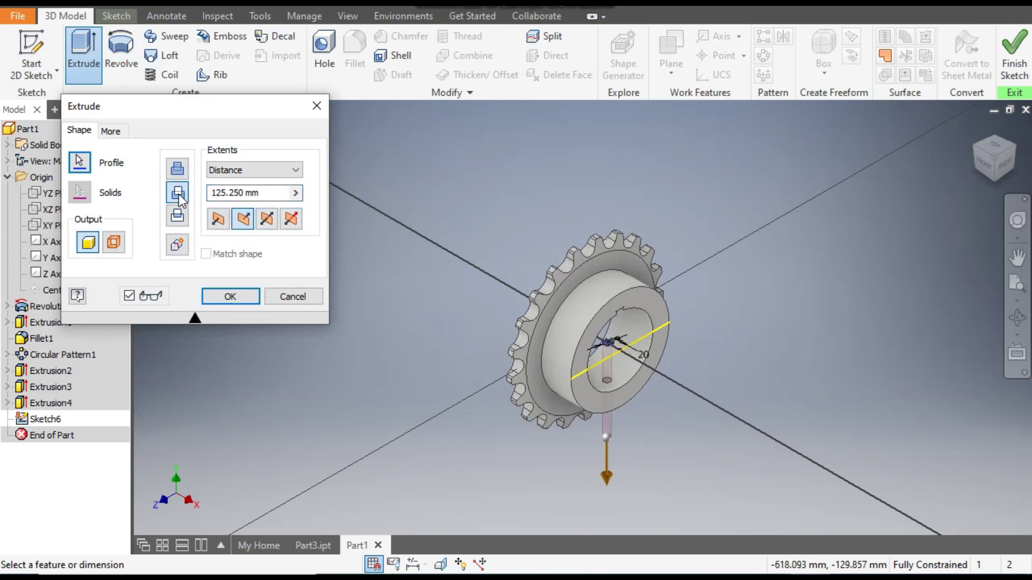
{"action": "left_click", "coordinate": [218, 219]}
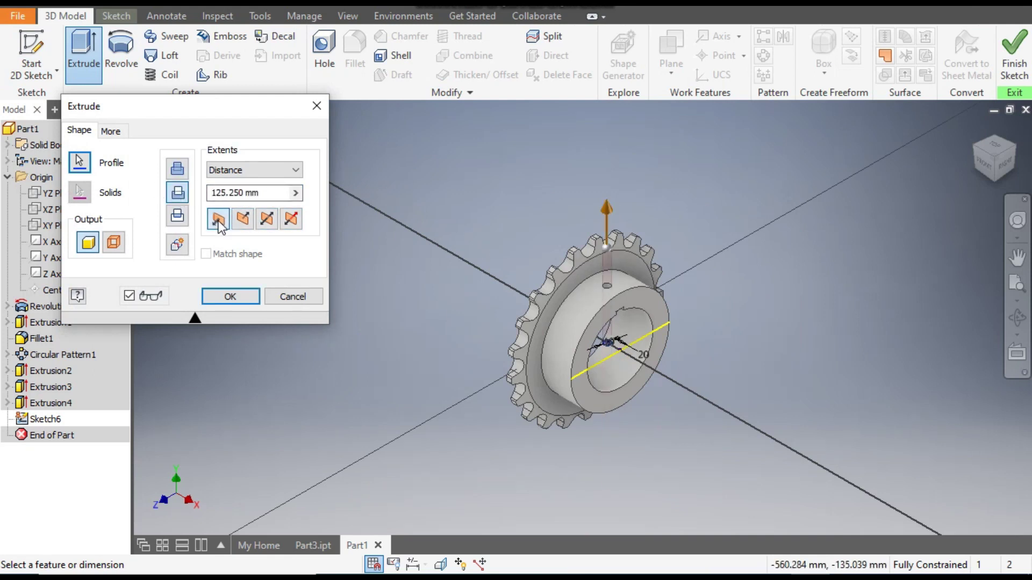
{"action": "left_click", "coordinate": [224, 299]}
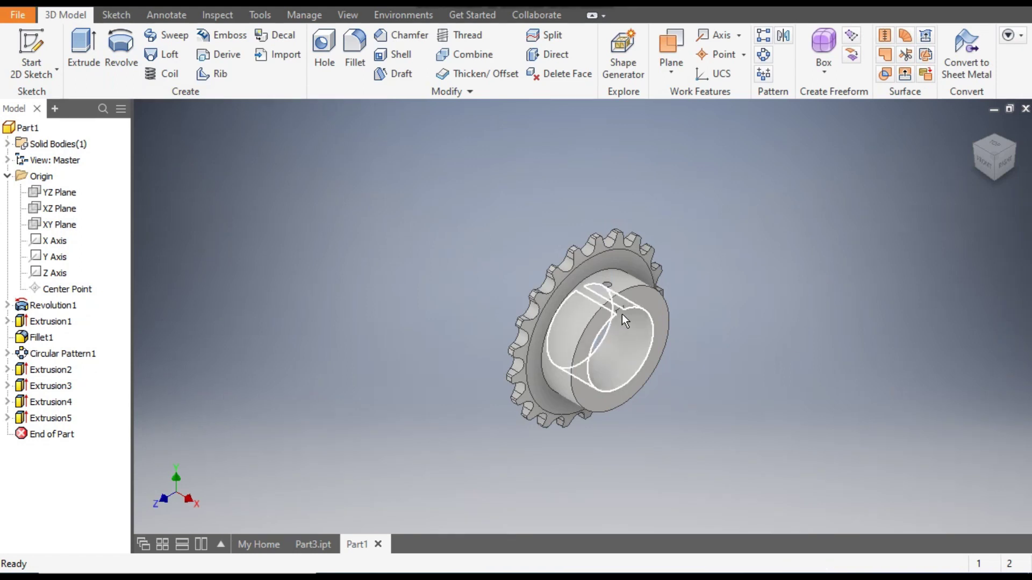
Step: Apply a full-length thread to the cylindrical face of the hole in the hub wall
{"action": "scroll", "coordinate": [621, 313], "scroll_direction": "up", "scroll_amount": 3}
{"action": "scroll", "coordinate": [564, 211], "scroll_direction": "up", "scroll_amount": 3}
{"action": "scroll", "coordinate": [564, 215], "scroll_direction": "down", "scroll_amount": 4}
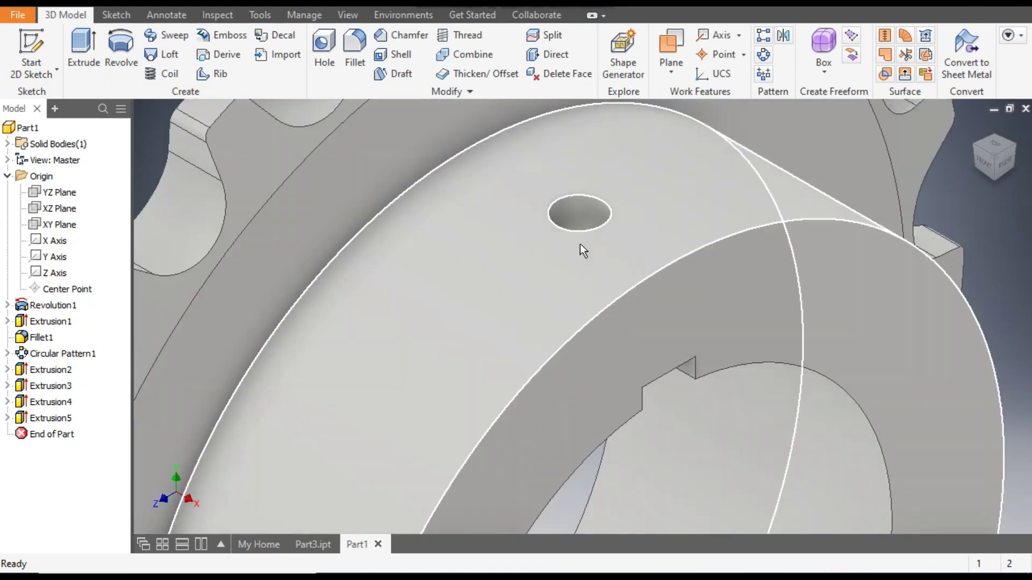
{"action": "left_click", "coordinate": [461, 40]}
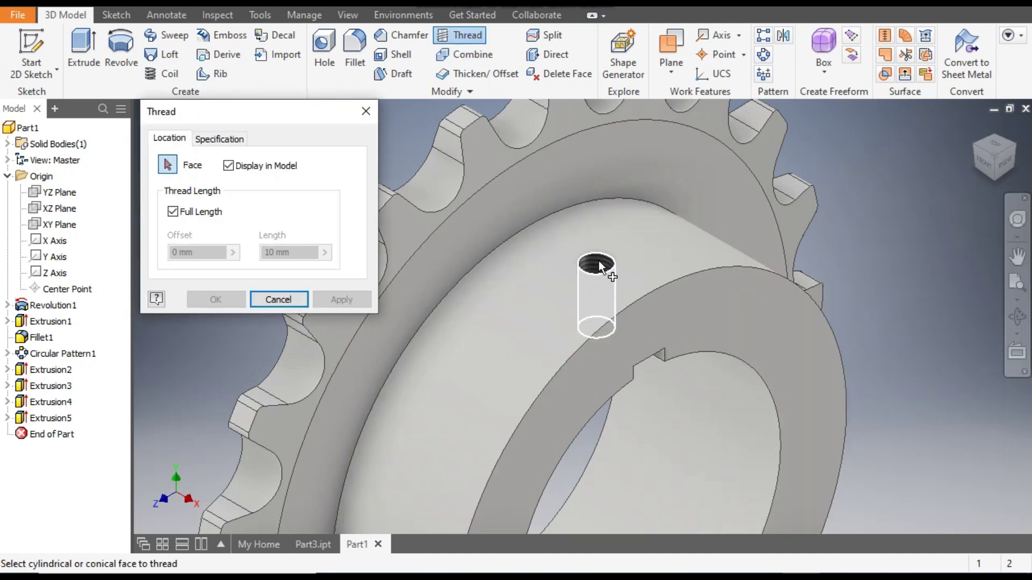
{"action": "left_click", "coordinate": [598, 260]}
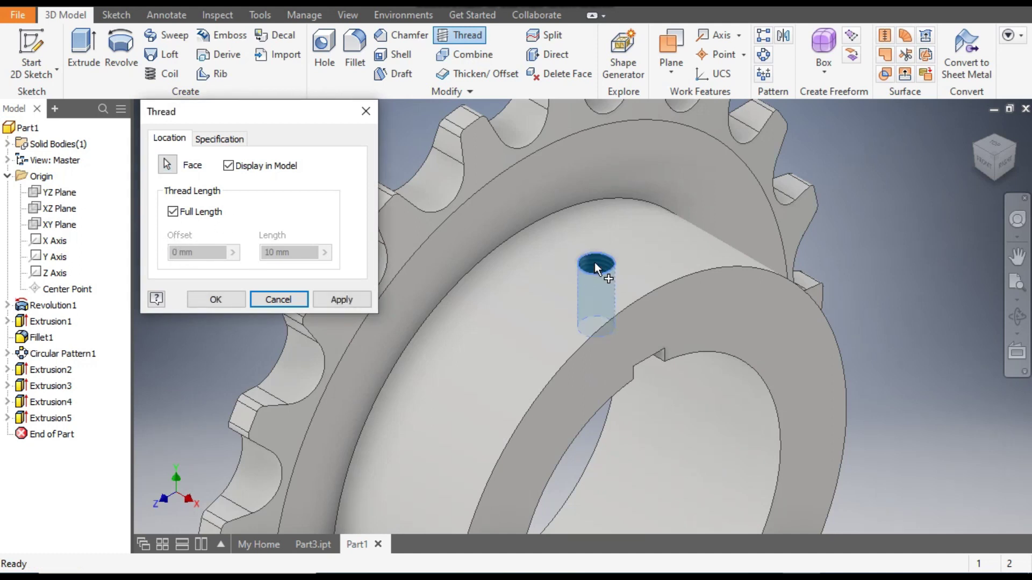
{"action": "left_click", "coordinate": [334, 301]}
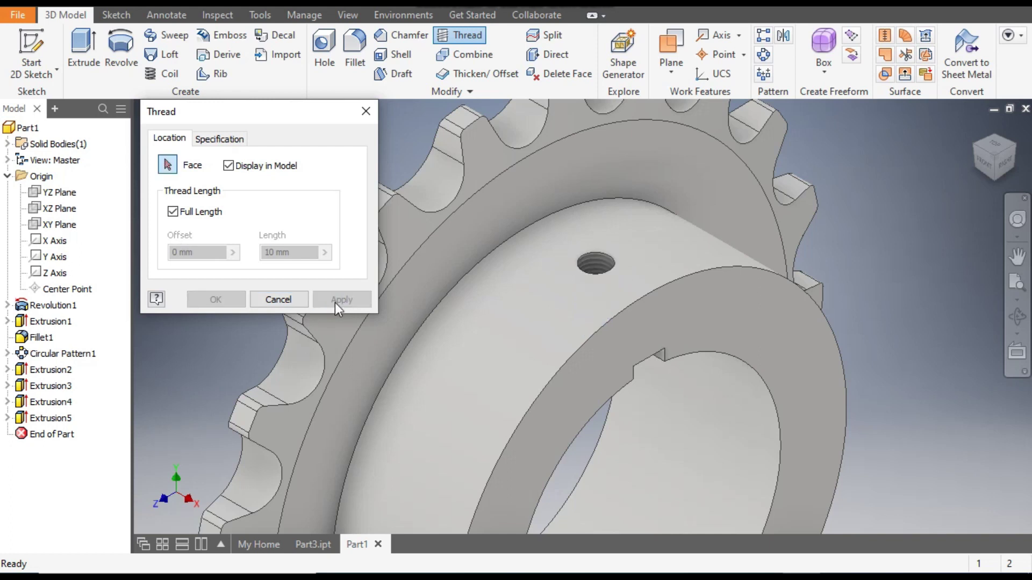
{"action": "left_click", "coordinate": [278, 299]}
Step: Fillet the edge where the hub meets the toothed disc with a 3.5 mm radius
{"action": "scroll", "coordinate": [594, 189], "scroll_direction": "up", "scroll_amount": 5}
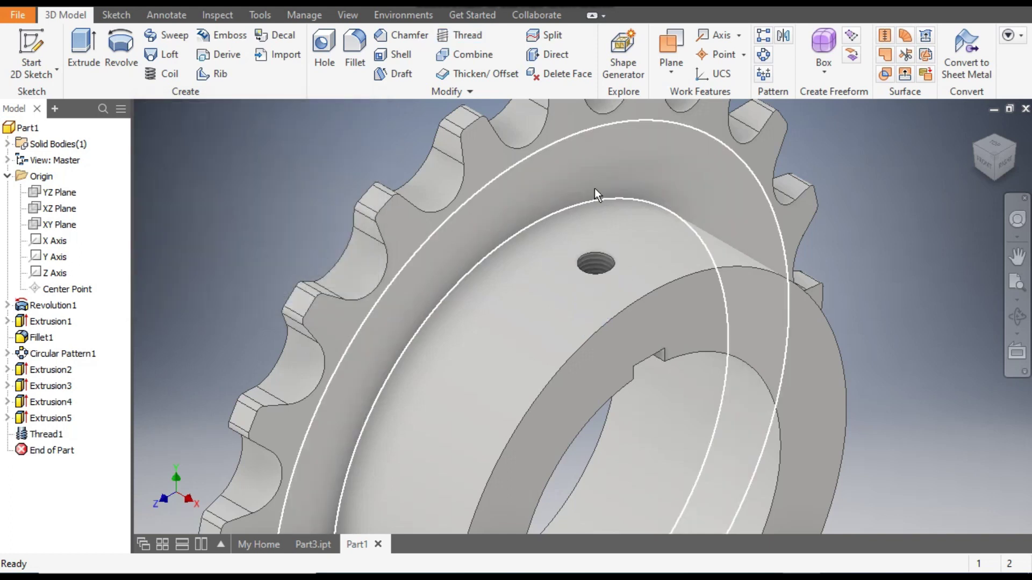
{"action": "middle_click_drag", "start_coordinate": [755, 282], "coordinate": [704, 317]}
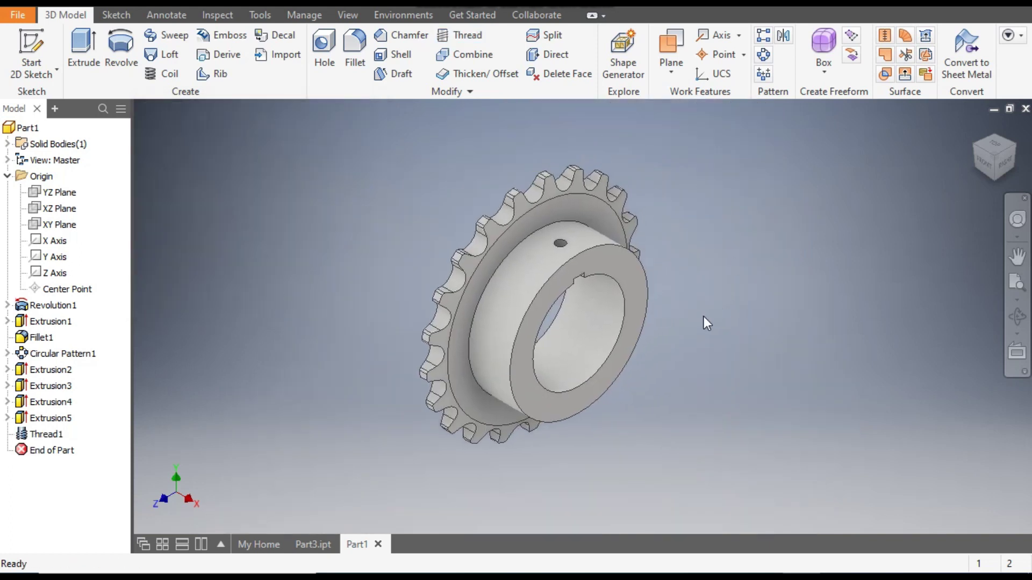
{"action": "left_click", "coordinate": [1006, 163]}
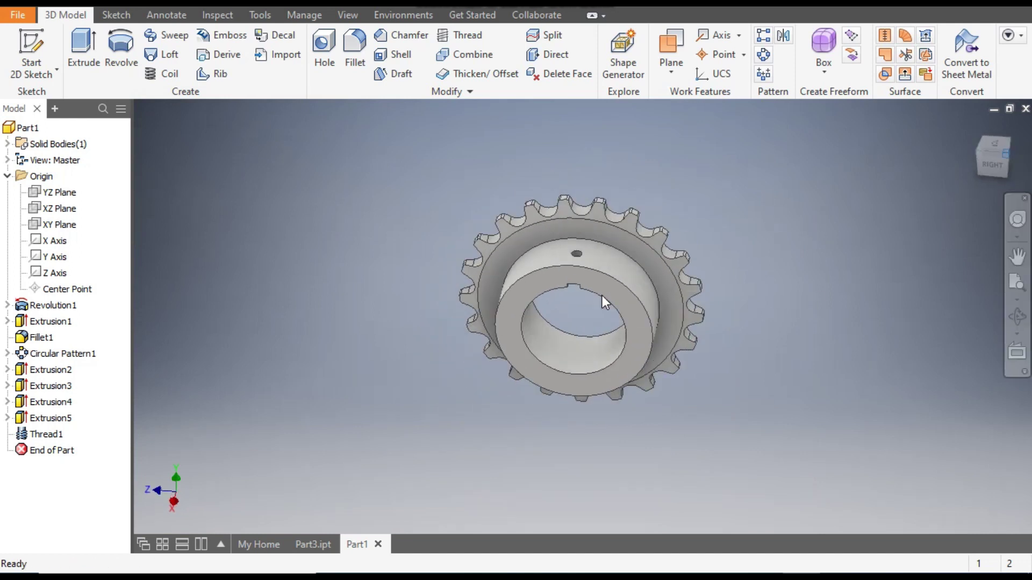
{"action": "scroll", "coordinate": [588, 294], "scroll_direction": "down", "scroll_amount": 5}
{"action": "scroll", "coordinate": [587, 294], "scroll_direction": "up", "scroll_amount": 5}
{"action": "middle_click_drag", "start_coordinate": [778, 230], "coordinate": [791, 266]}
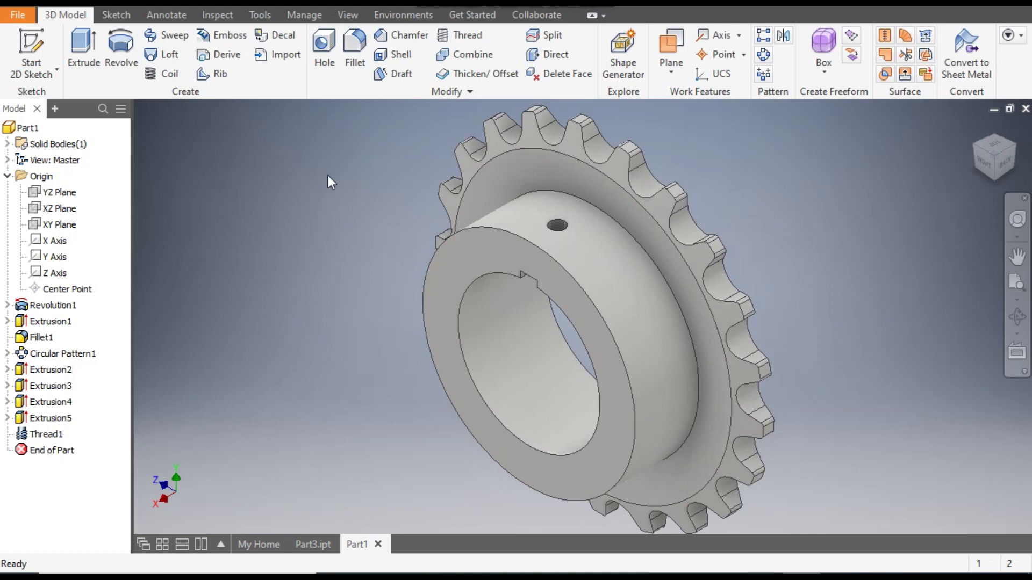
{"action": "left_click", "coordinate": [355, 46]}
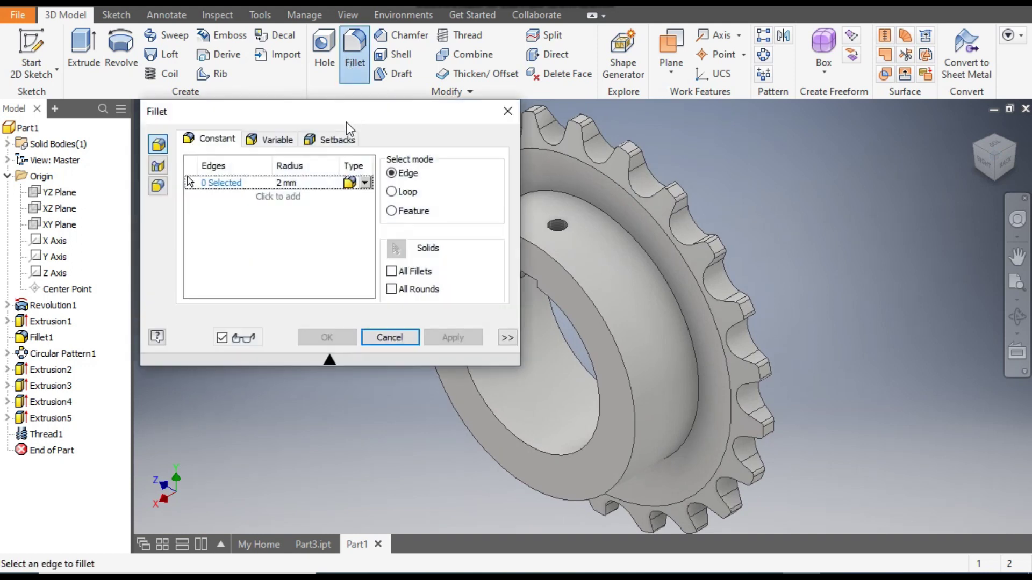
{"action": "left_click", "coordinate": [291, 183]}
{"action": "type", "text": "3.5"}
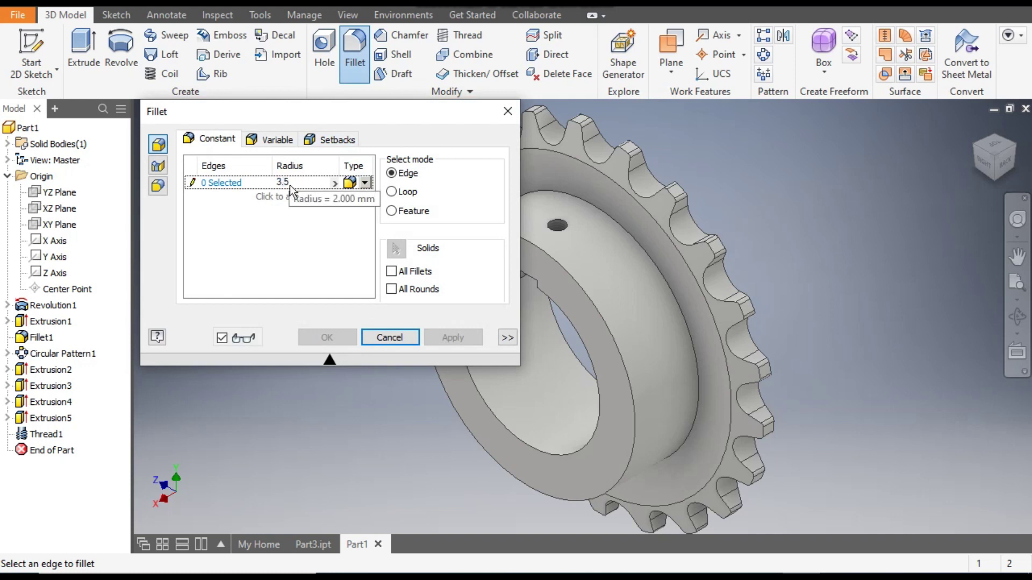
{"action": "left_click", "coordinate": [222, 188]}
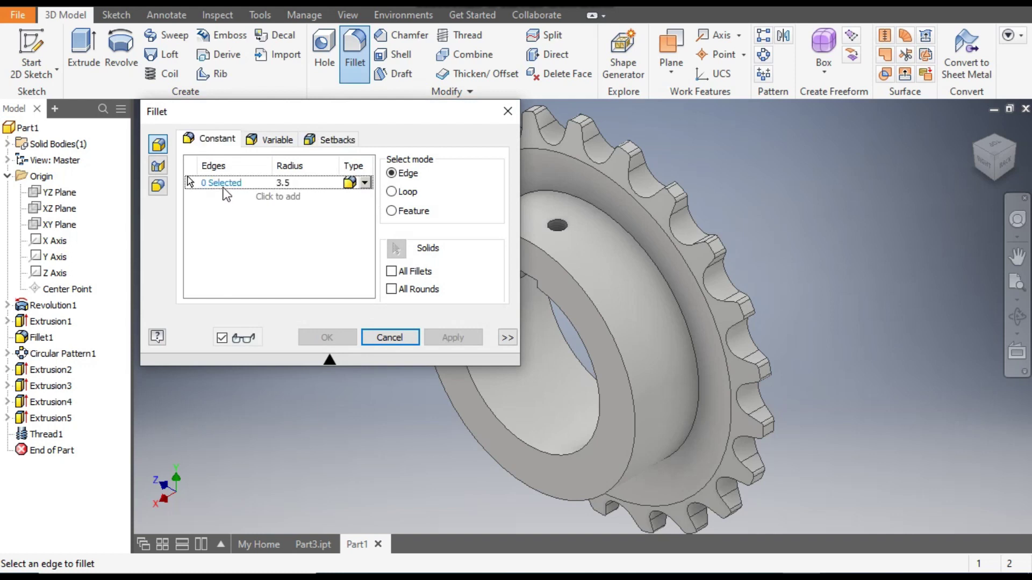
{"action": "left_click", "coordinate": [610, 218]}
{"action": "scroll", "coordinate": [821, 221], "scroll_direction": "down", "scroll_amount": 3}
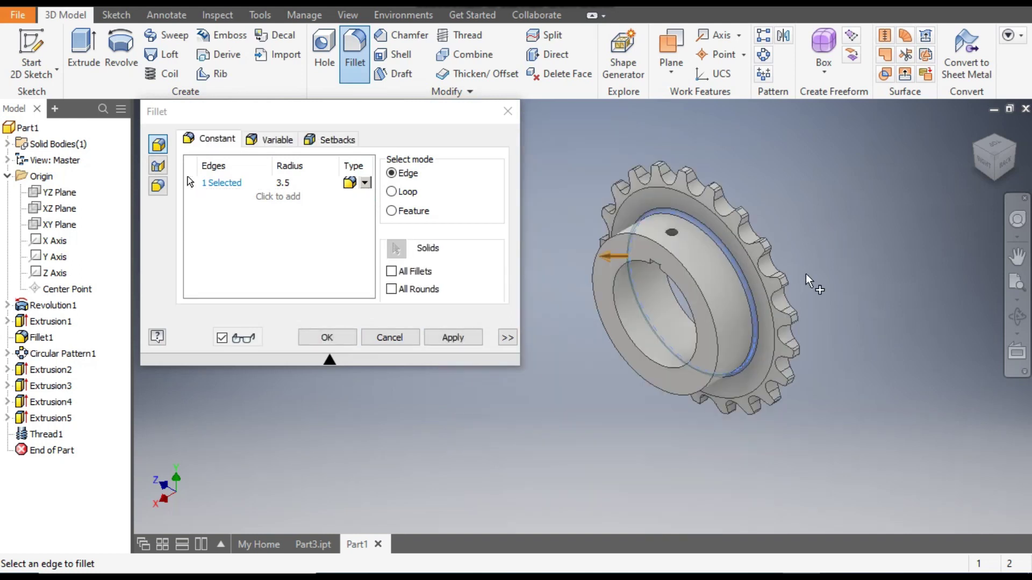
{"action": "left_click", "coordinate": [327, 336]}
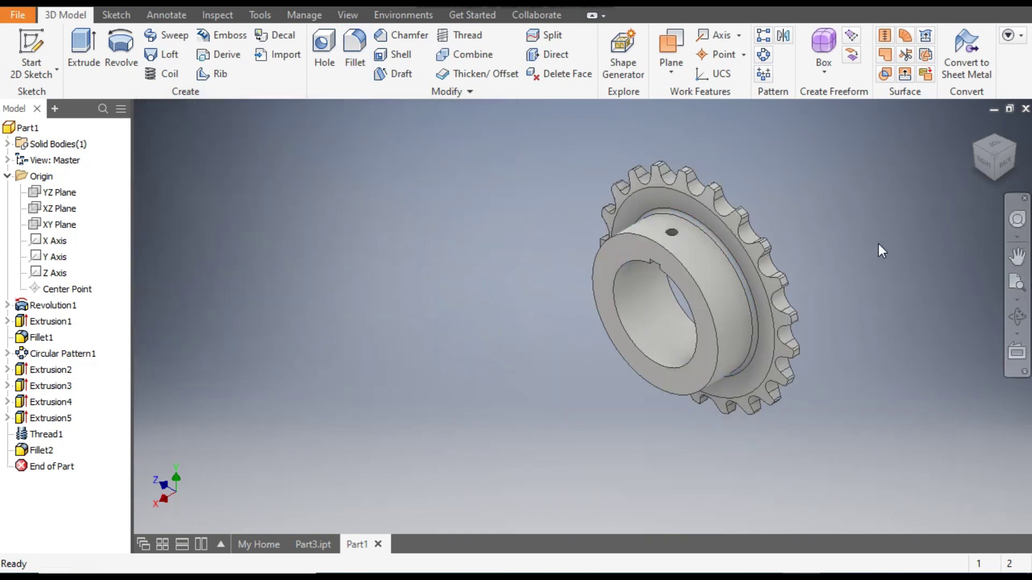
Step: Chamfer the outer edge of the hub's end face by 5 mm
{"action": "scroll", "coordinate": [788, 276], "scroll_direction": "up", "scroll_amount": 4}
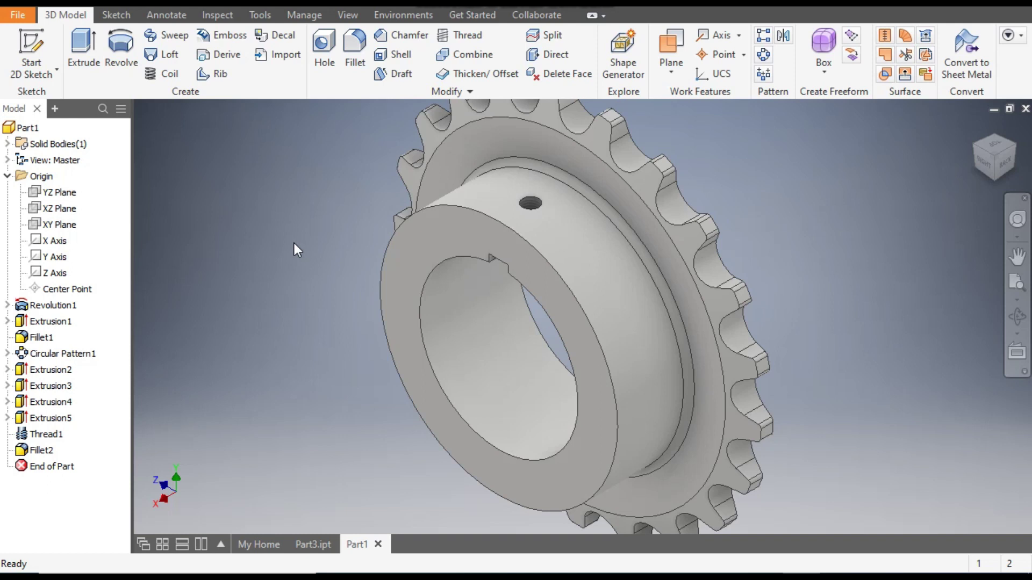
{"action": "left_click", "coordinate": [405, 37]}
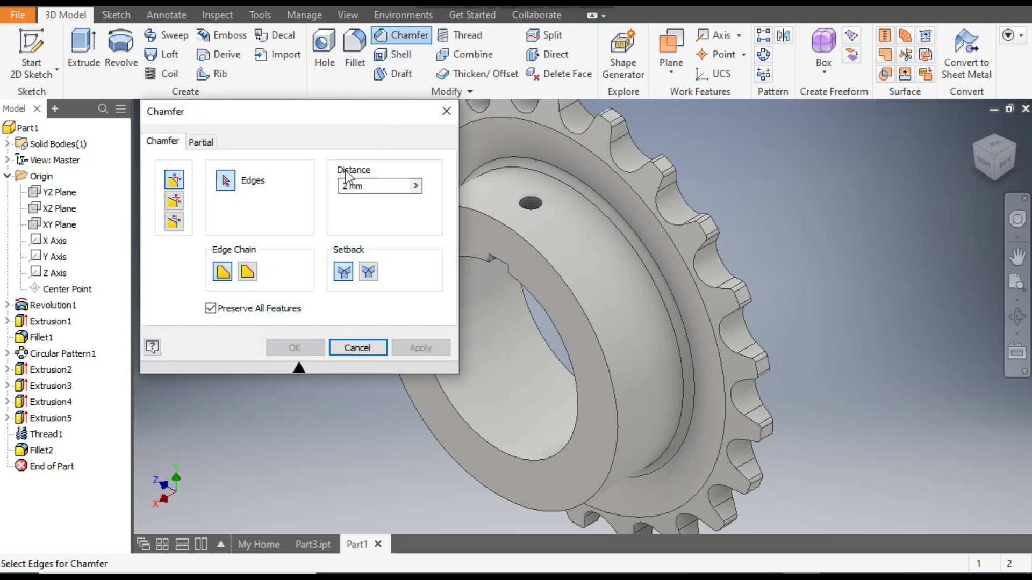
{"action": "type", "text": "5"}
{"action": "scroll", "coordinate": [640, 281], "scroll_direction": "down", "scroll_amount": 3}
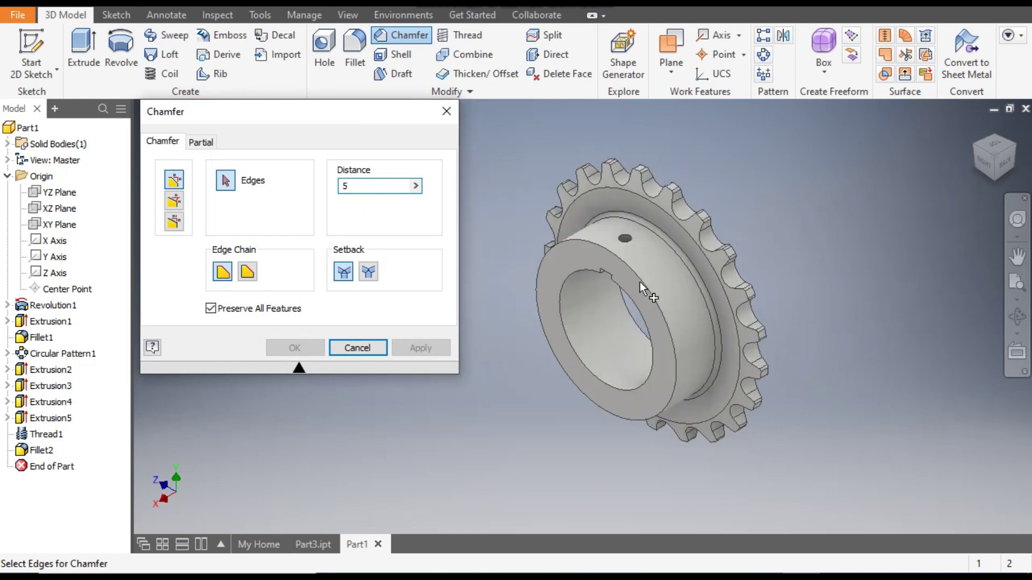
{"action": "left_click", "coordinate": [608, 252]}
{"action": "scroll", "coordinate": [623, 264], "scroll_direction": "up", "scroll_amount": 3}
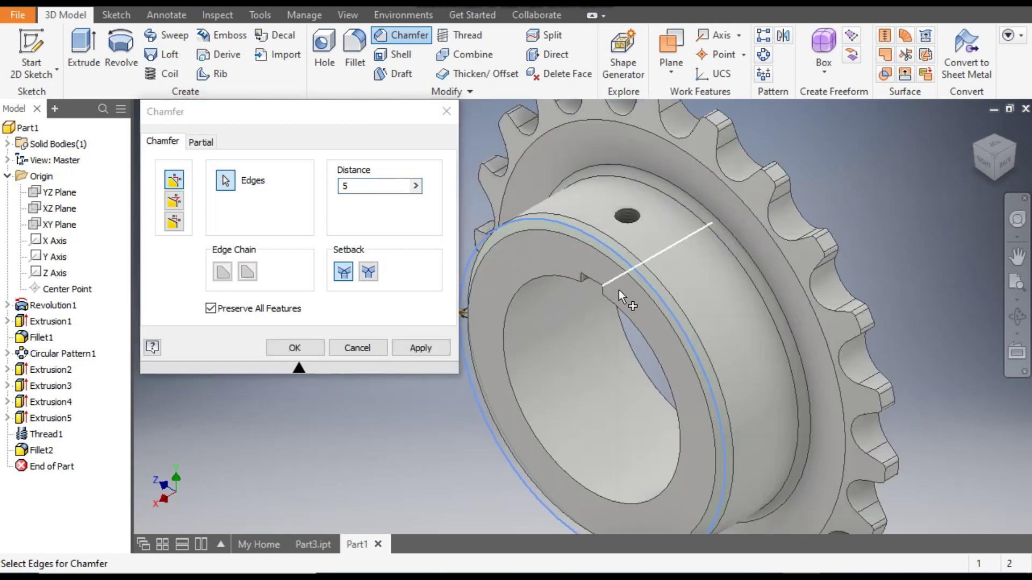
{"action": "left_click", "coordinate": [422, 350]}
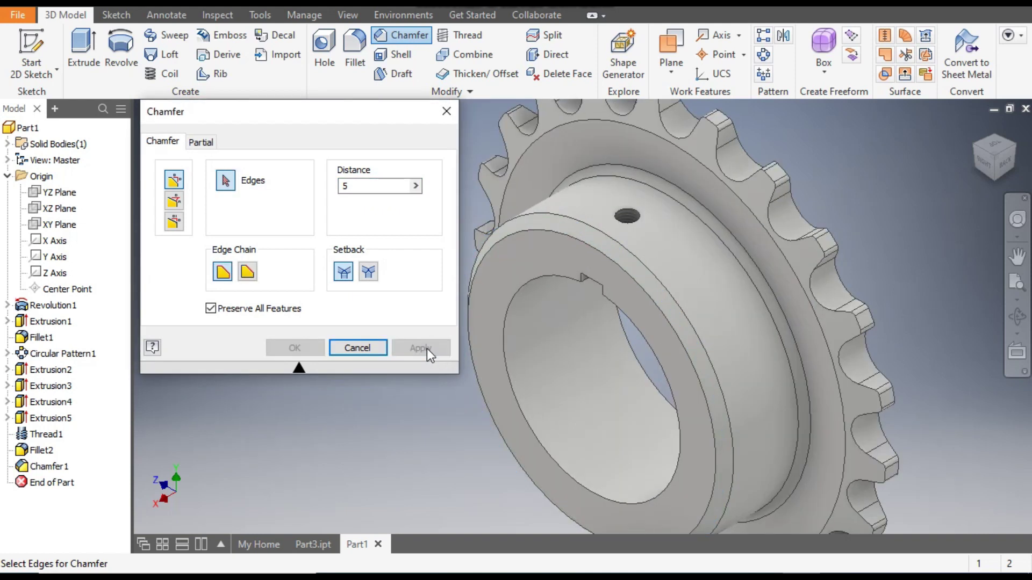
Step: Chamfer the bore edges on the hub face and the opposite disc face by 1 mm
{"action": "key", "text": "Tab"}
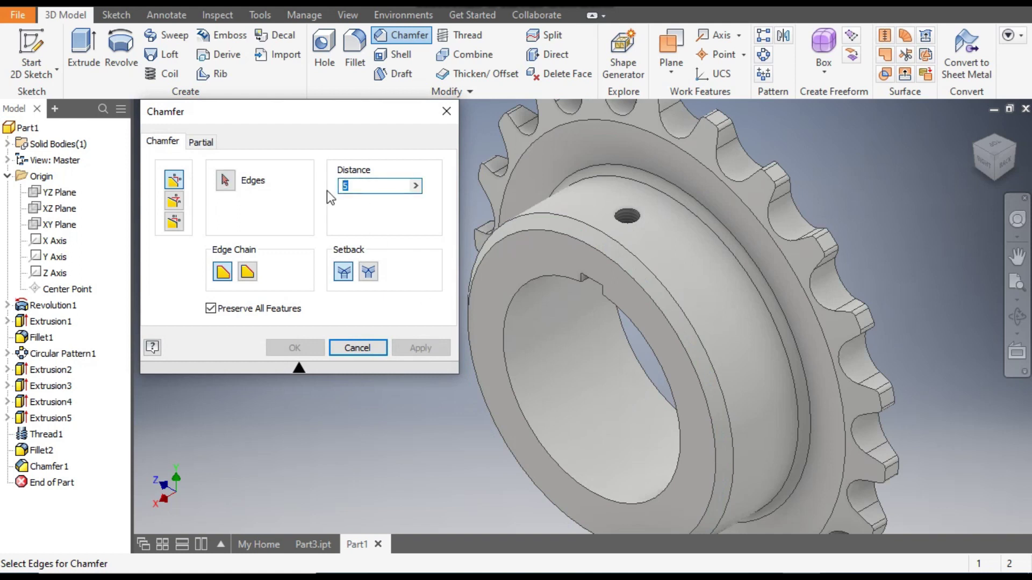
{"action": "type", "text": "1"}
{"action": "left_click", "coordinate": [534, 430]}
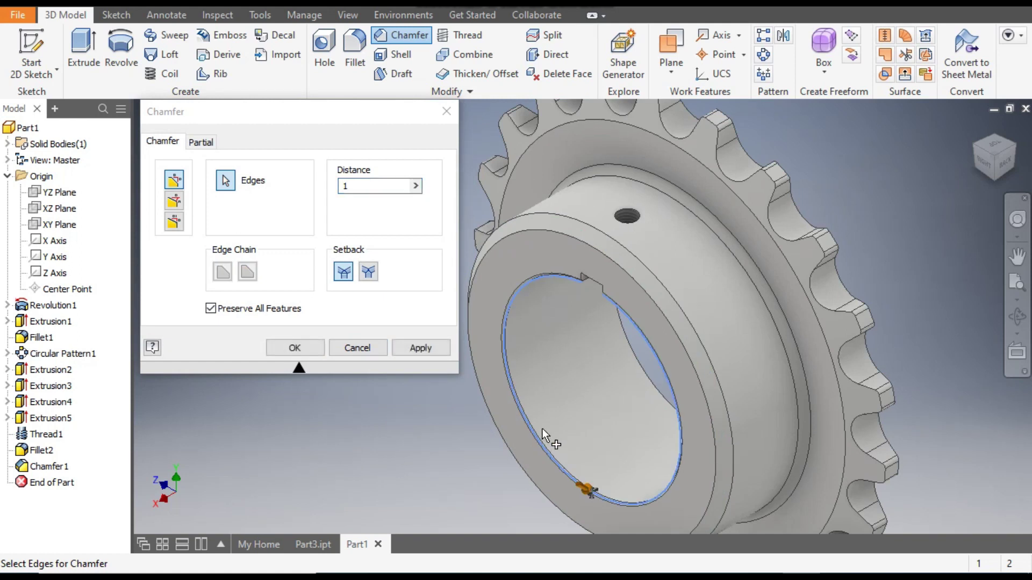
{"action": "left_click", "coordinate": [1004, 161]}
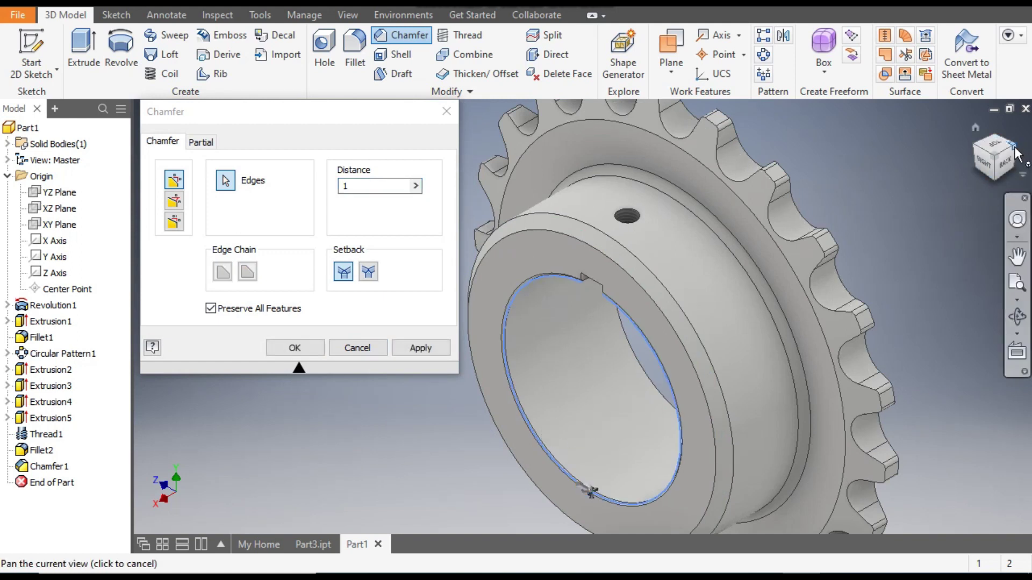
{"action": "key", "text": "F6"}
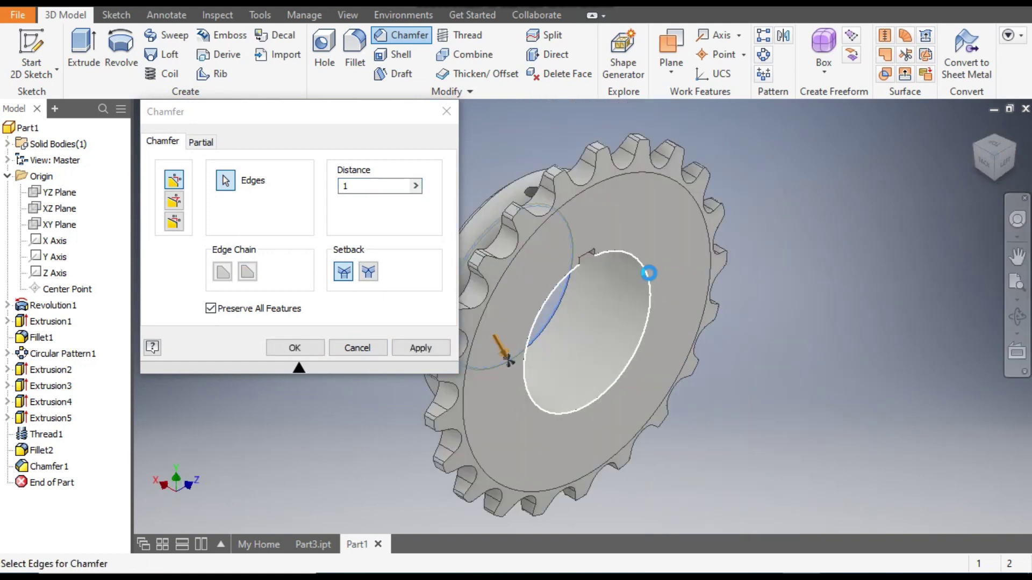
{"action": "left_click", "coordinate": [409, 347]}
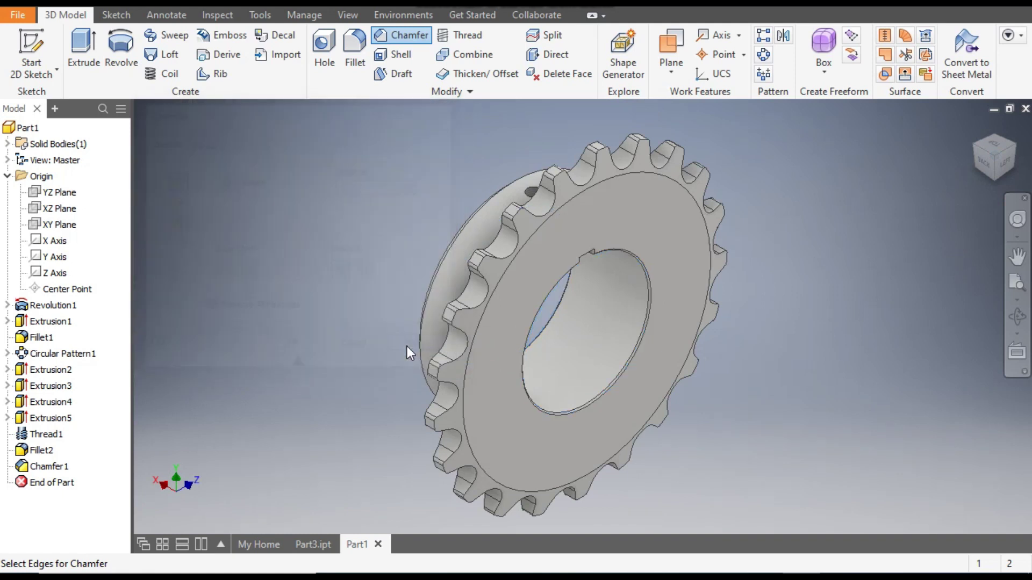
{"action": "left_click", "coordinate": [373, 349]}
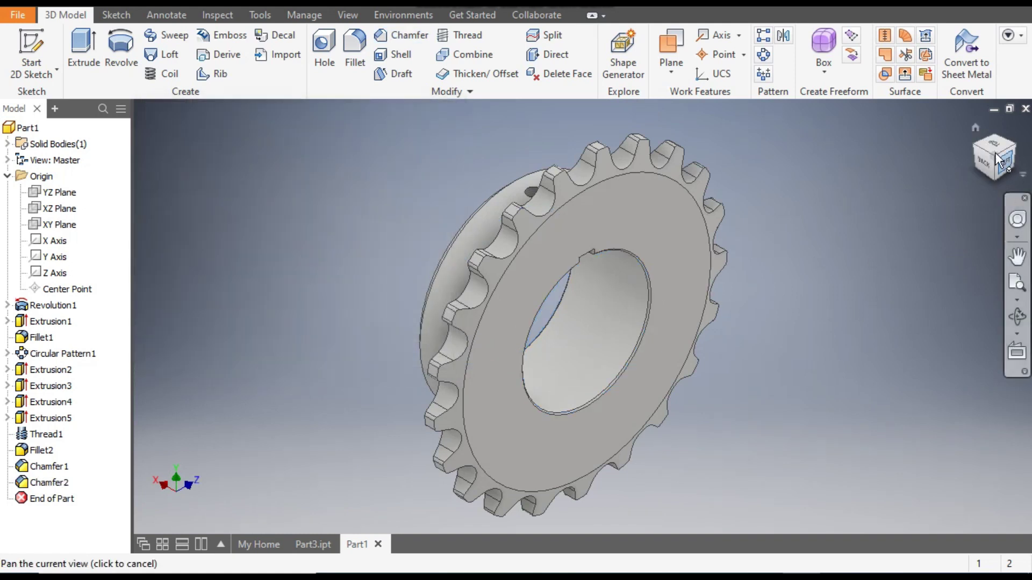
Step: Try the Iron - Cast appearance on the sprocket and replace it with a reflective gray metal finish from the Inventor Material Library
{"action": "left_click_drag", "start_coordinate": [976, 155], "coordinate": [627, 340]}
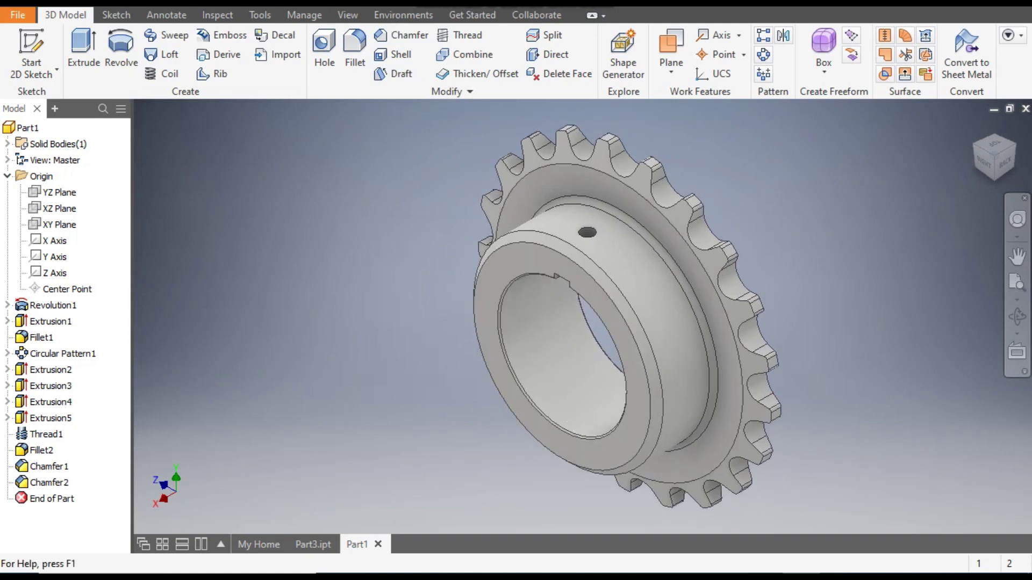
{"action": "left_click", "coordinate": [452, 4]}
{"action": "scroll", "coordinate": [462, 236], "scroll_direction": "down", "scroll_amount": 5}
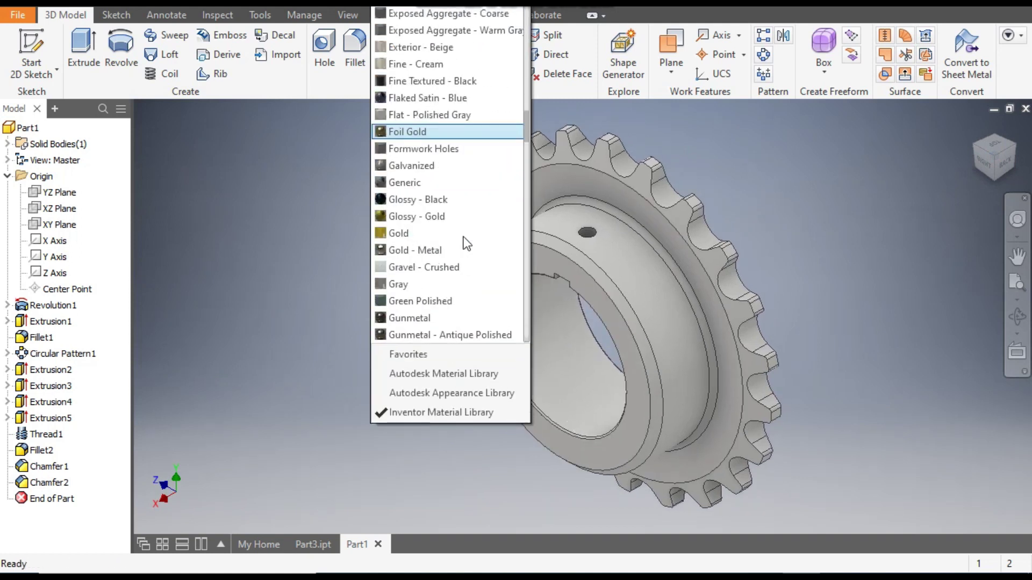
{"action": "scroll", "coordinate": [449, 314], "scroll_direction": "down", "scroll_amount": 2}
{"action": "left_click", "coordinate": [449, 317]}
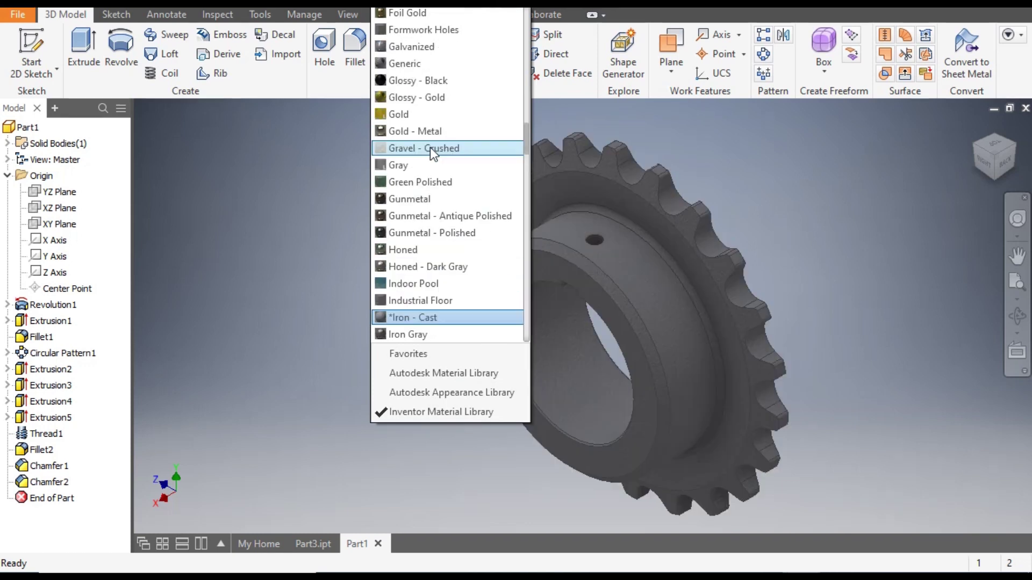
{"action": "left_click", "coordinate": [427, 54]}
{"action": "key", "text": "F2"}
{"action": "left_click_drag", "start_coordinate": [820, 259], "coordinate": [789, 259]}
{"action": "key", "text": "Escape"}
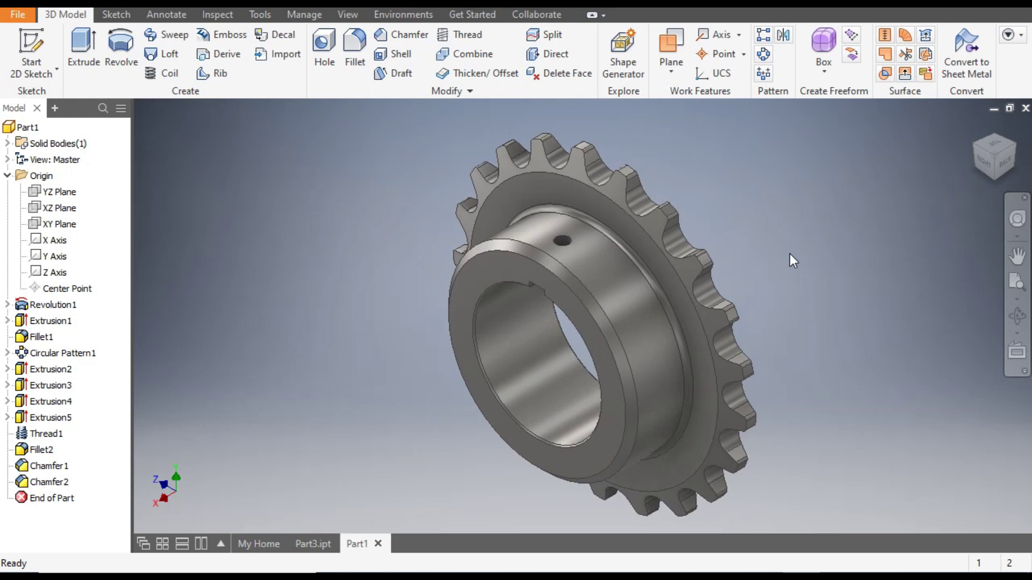